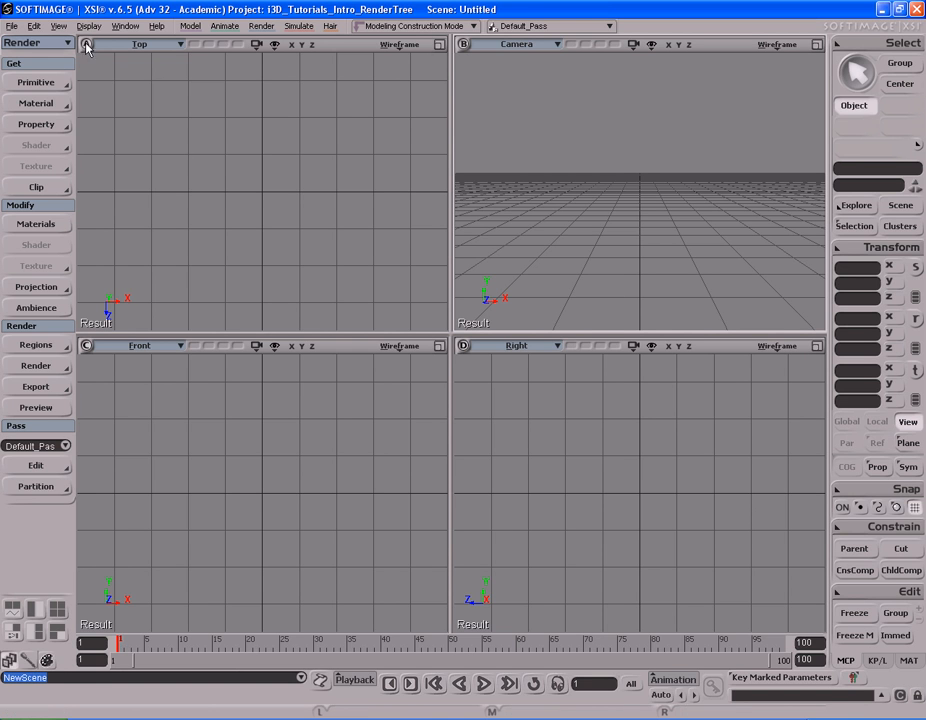
Open the Material Manager, enlarge its window over the viewports, and extend the material thumbnail area downward
{"action": "left_click", "coordinate": [59, 26]}
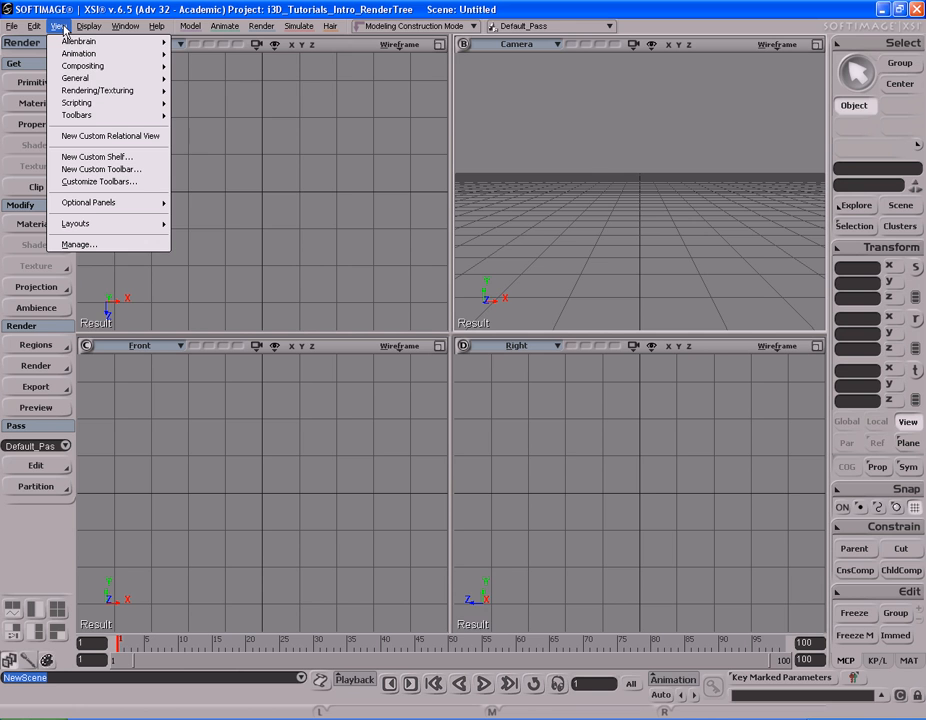
{"action": "mouse_move", "coordinate": [72, 94]}
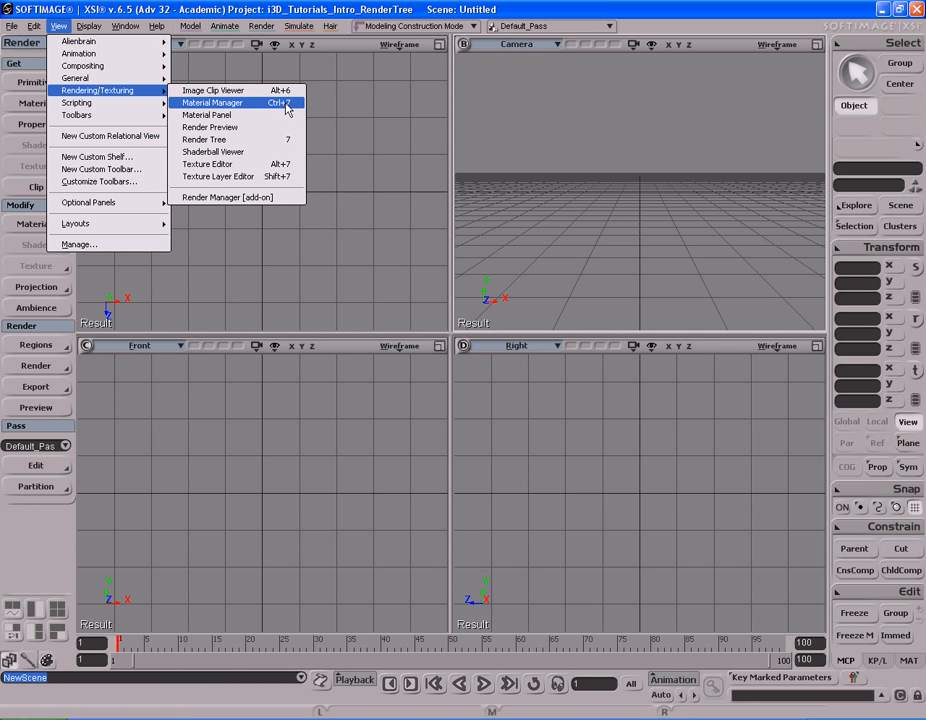
{"action": "left_click", "coordinate": [255, 107]}
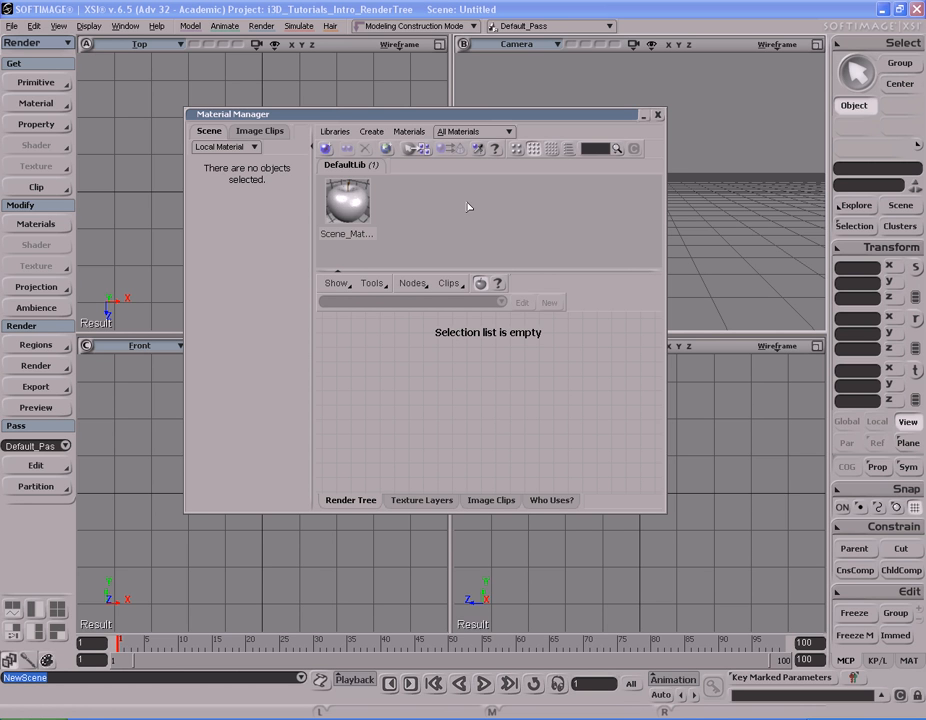
{"action": "left_click_drag", "start_coordinate": [469, 117], "coordinate": [324, 73]}
{"action": "left_click_drag", "start_coordinate": [519, 465], "coordinate": [787, 598]}
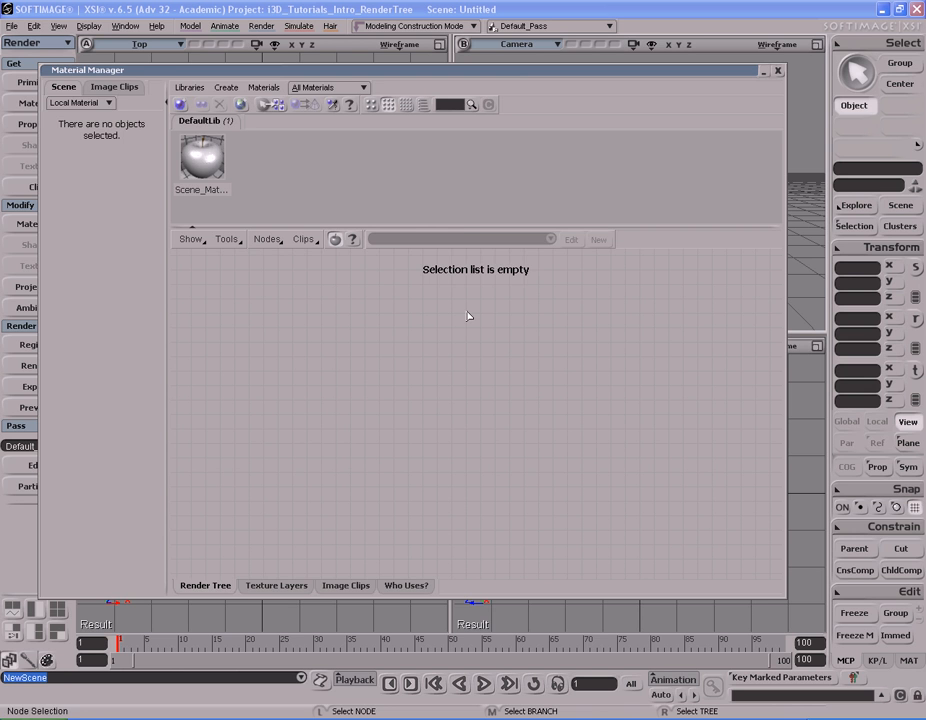
{"action": "left_click_drag", "start_coordinate": [470, 229], "coordinate": [465, 310]}
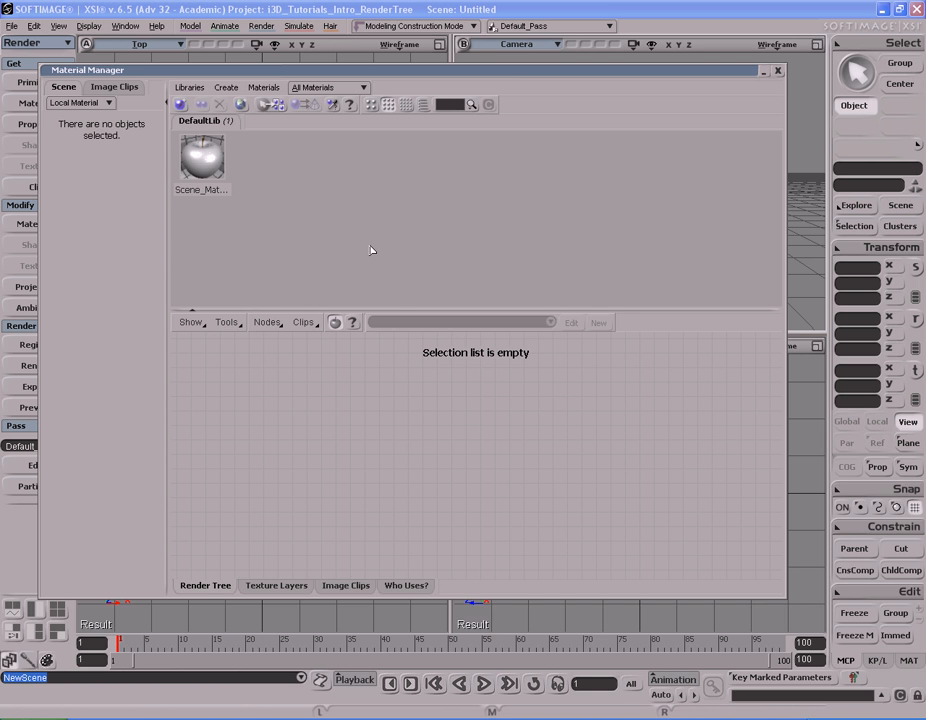
Examine the Illumination shader nodes and the Scene and Image Clips views, and close the Material Manager
{"action": "left_click", "coordinate": [267, 323]}
{"action": "mouse_move", "coordinate": [332, 375]}
{"action": "mouse_move", "coordinate": [335, 330]}
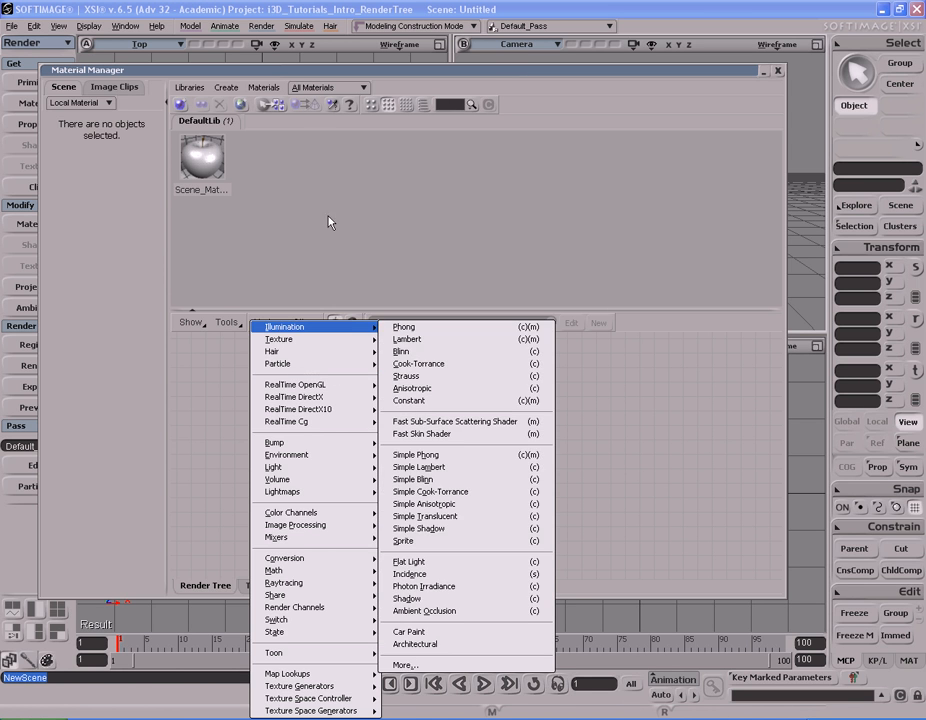
{"action": "left_click", "coordinate": [320, 258]}
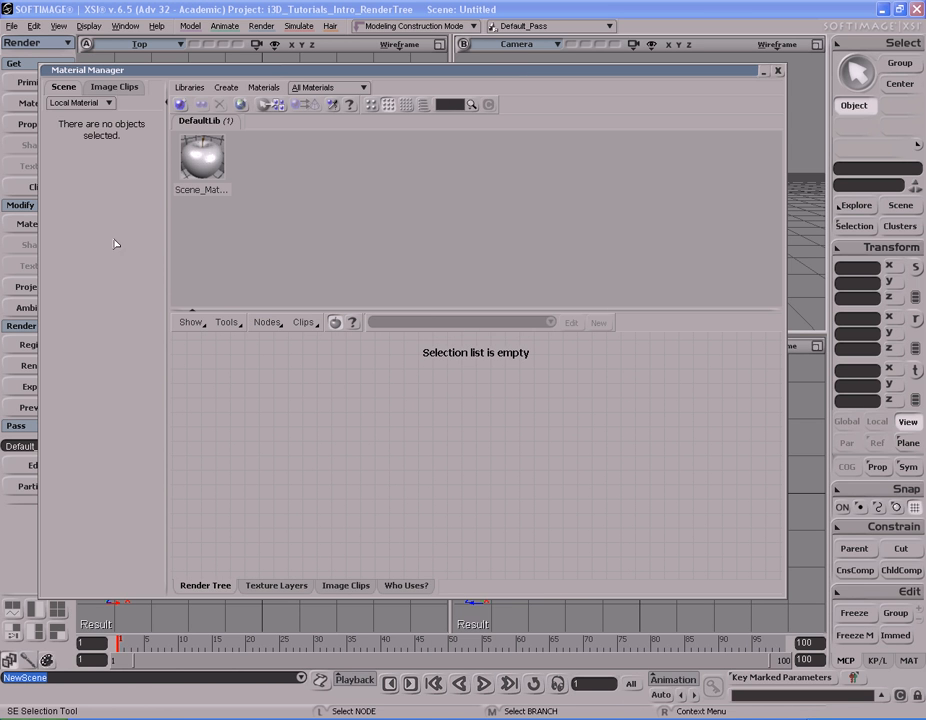
{"action": "left_click", "coordinate": [106, 90]}
{"action": "left_click", "coordinate": [61, 91]}
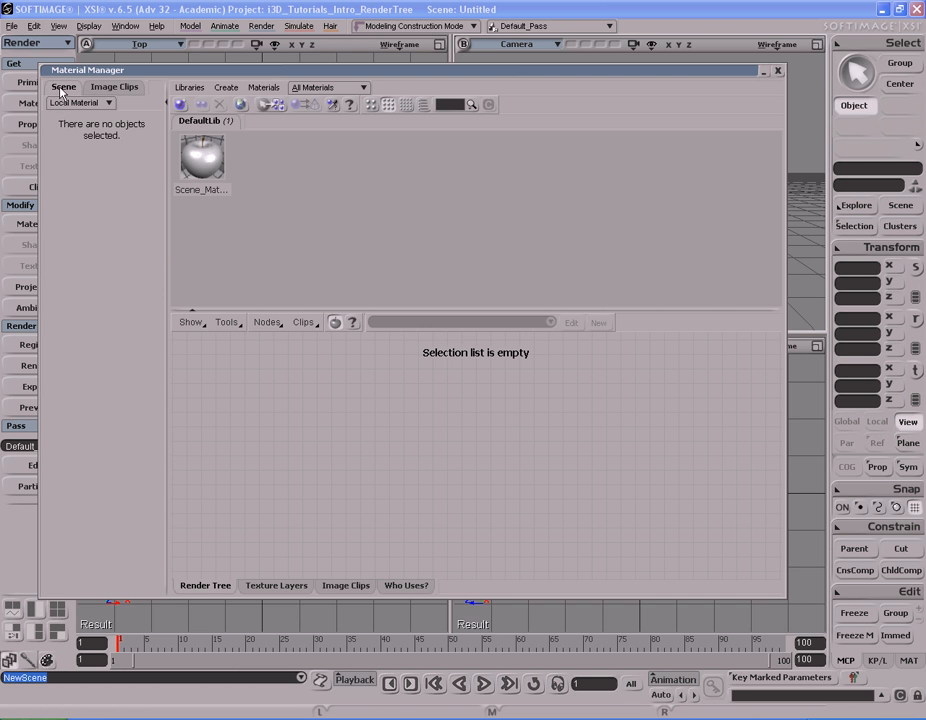
{"action": "left_click", "coordinate": [117, 91]}
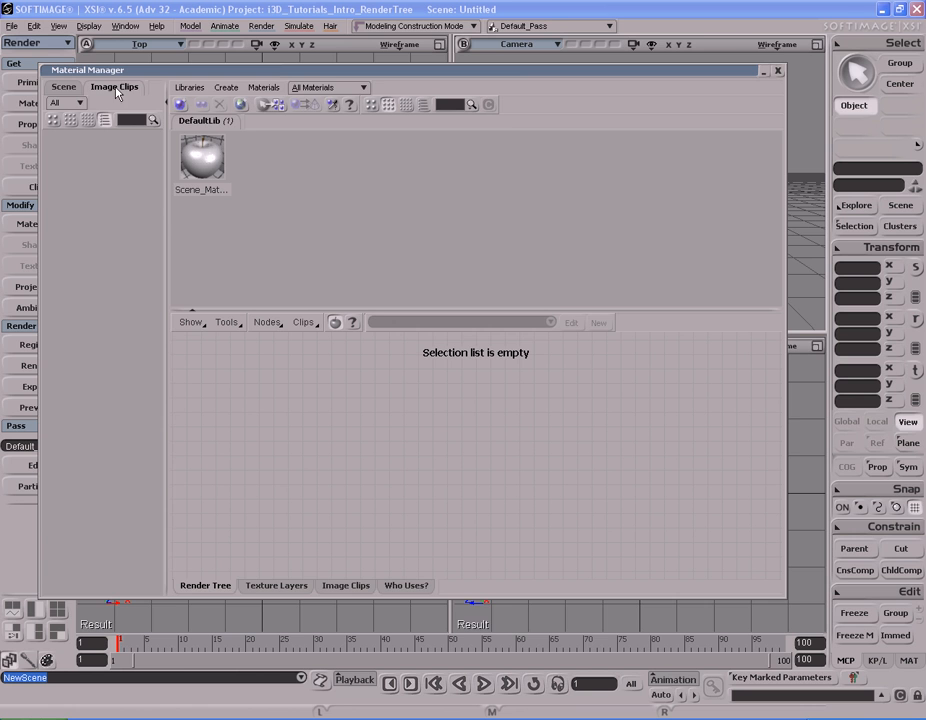
{"action": "left_click", "coordinate": [64, 91]}
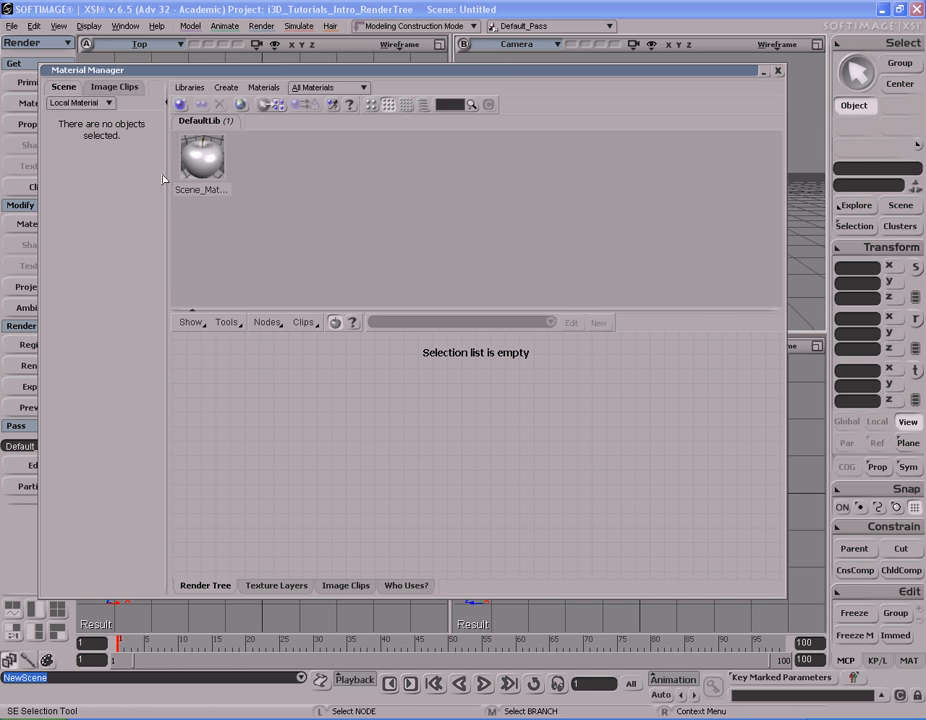
{"action": "left_click", "coordinate": [779, 72]}
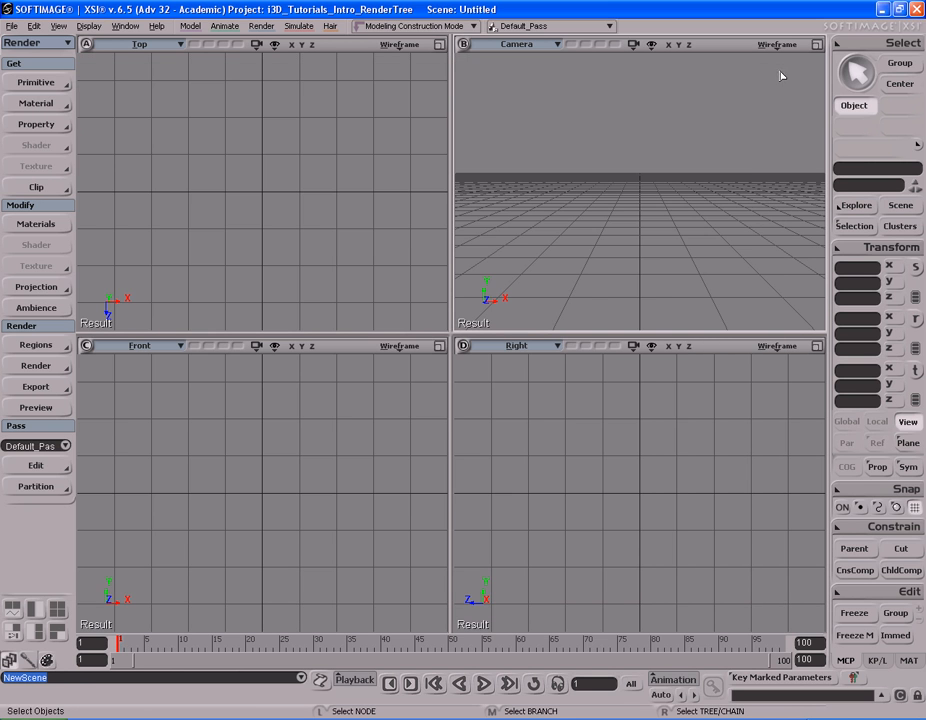
Create a polygon mesh sphere and reopen the Material Manager, placing it lower so the sphere's top stays reachable in the camera view
{"action": "left_click", "coordinate": [55, 83]}
{"action": "mouse_move", "coordinate": [140, 108]}
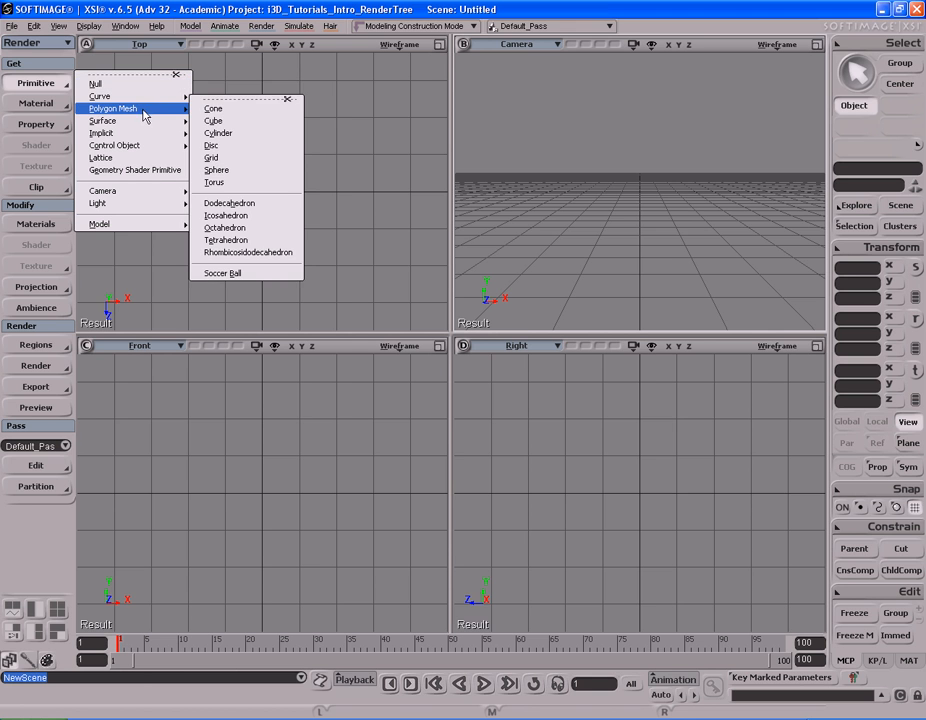
{"action": "left_click", "coordinate": [244, 172]}
{"action": "left_click", "coordinate": [340, 136]}
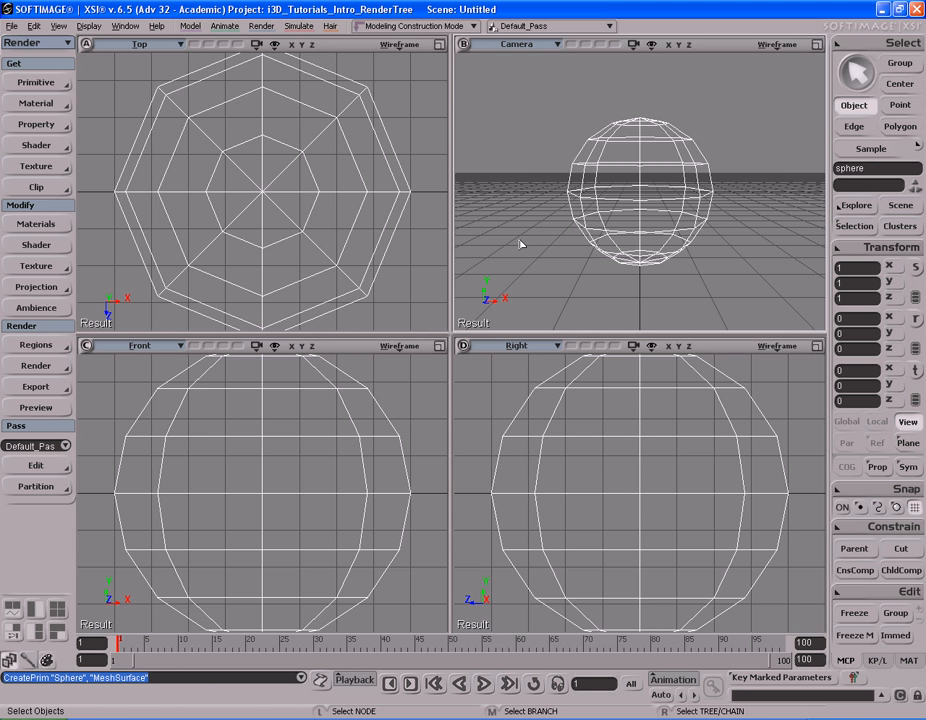
{"action": "key", "text": "ctrl+7"}
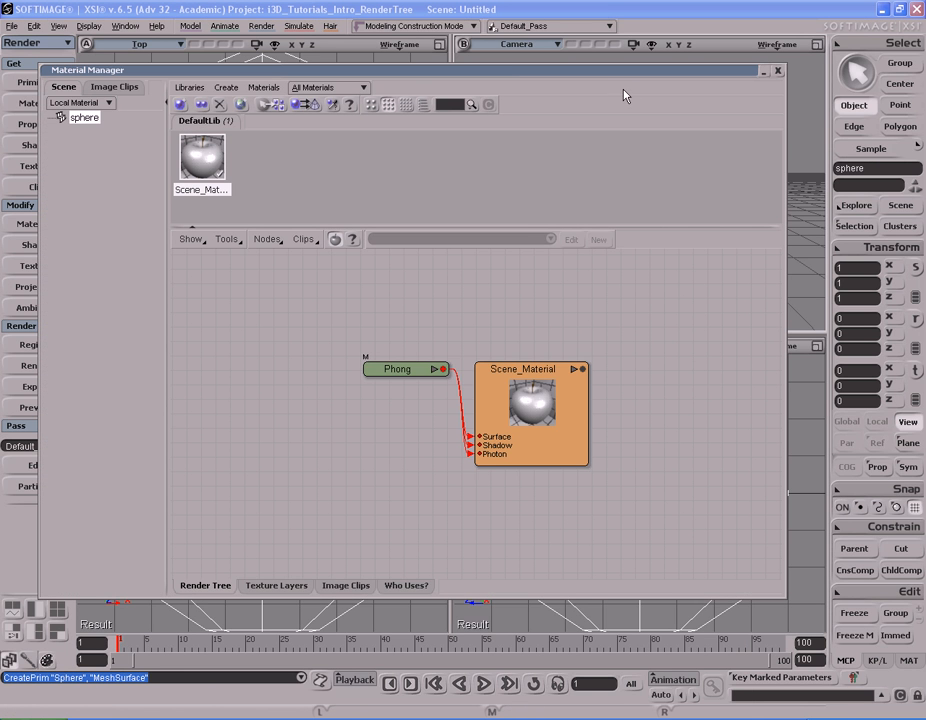
{"action": "left_click_drag", "start_coordinate": [616, 72], "coordinate": [606, 159]}
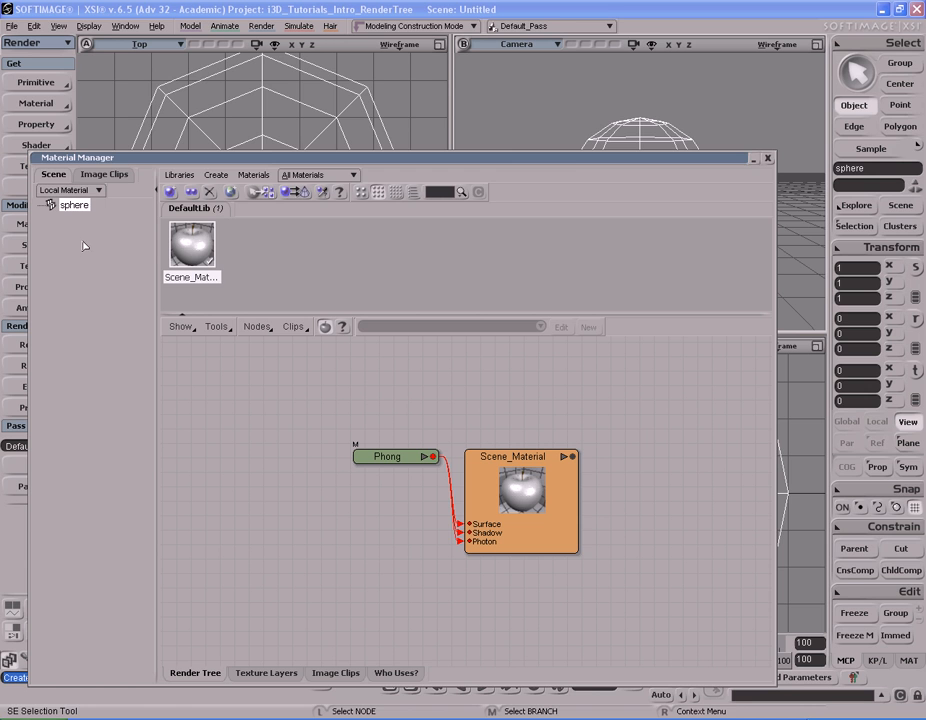
Deselect and reselect the sphere to check the manager's Scene view, and show the Image Clips as a list
{"action": "left_click", "coordinate": [562, 124]}
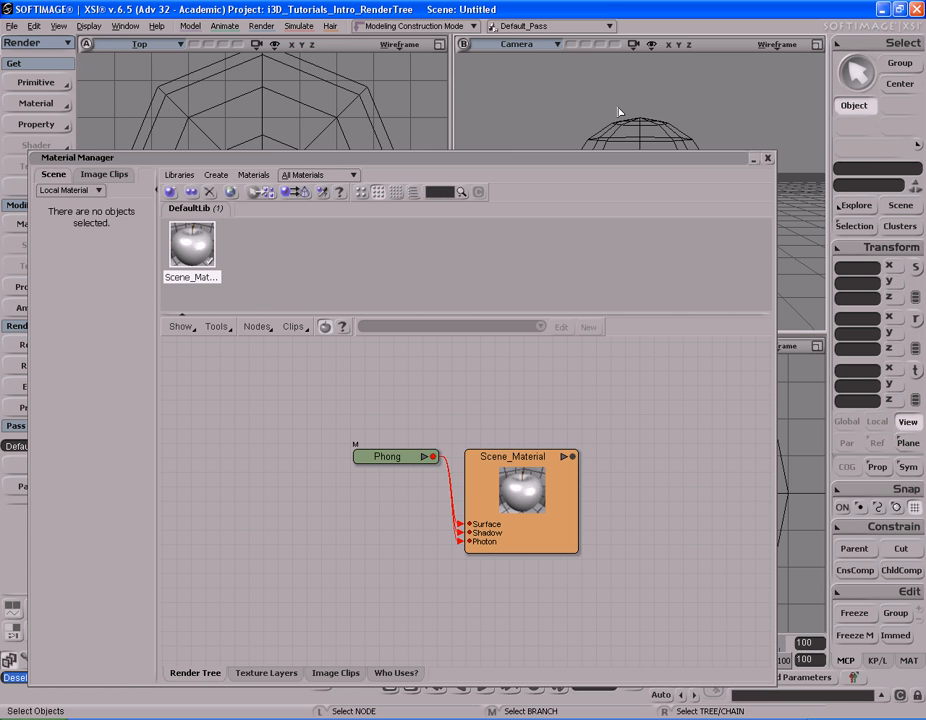
{"action": "left_click", "coordinate": [660, 133]}
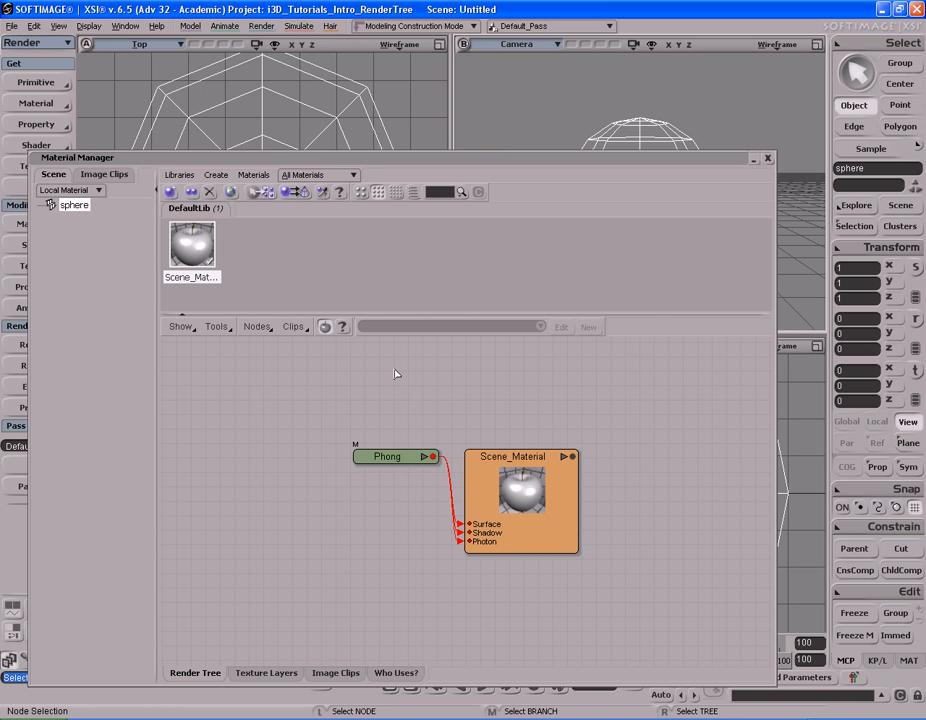
{"action": "left_click", "coordinate": [117, 176]}
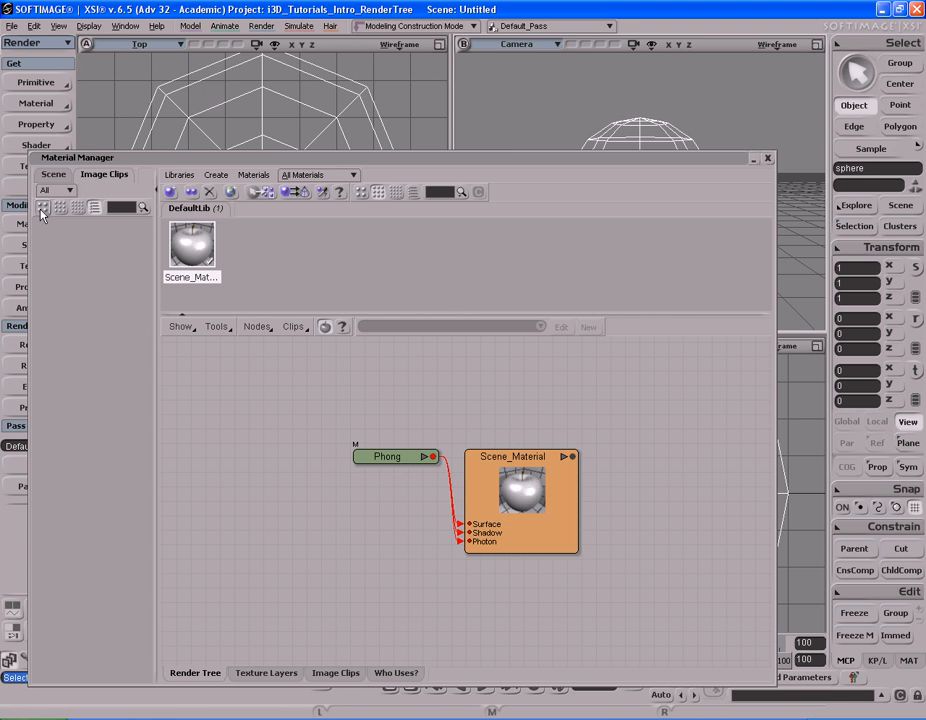
{"action": "left_click", "coordinate": [93, 208]}
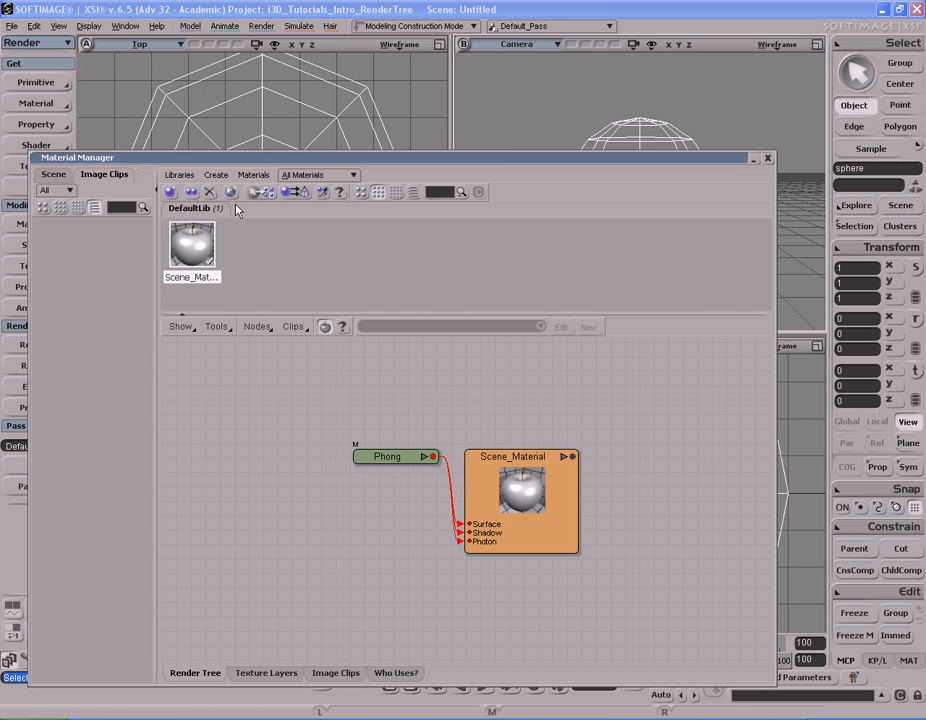
Create a new material library in the Material Manager
{"action": "left_click", "coordinate": [181, 176]}
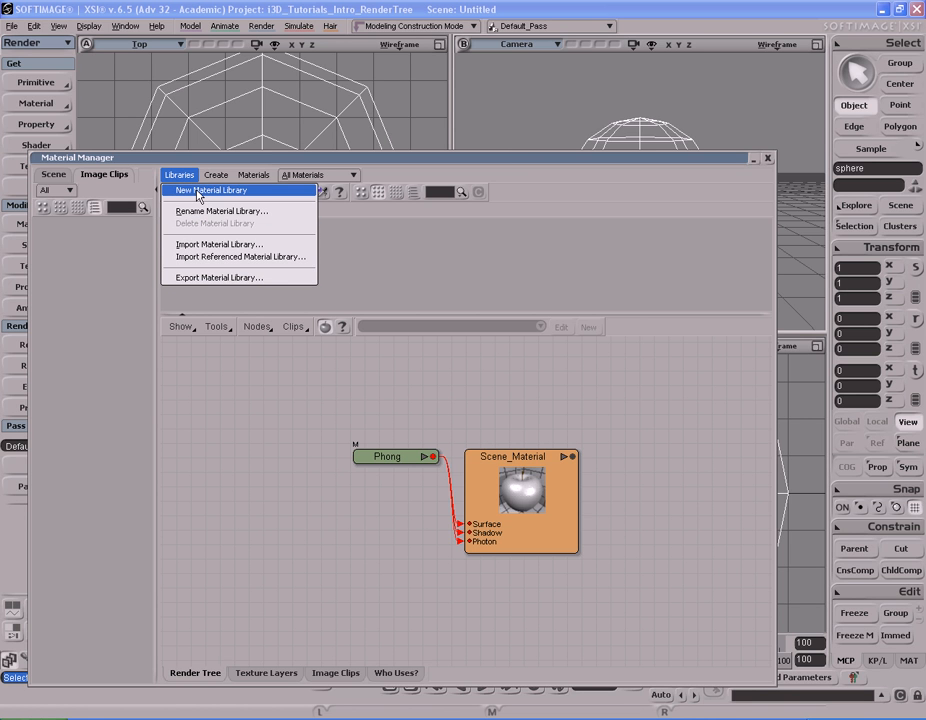
{"action": "left_click", "coordinate": [198, 191]}
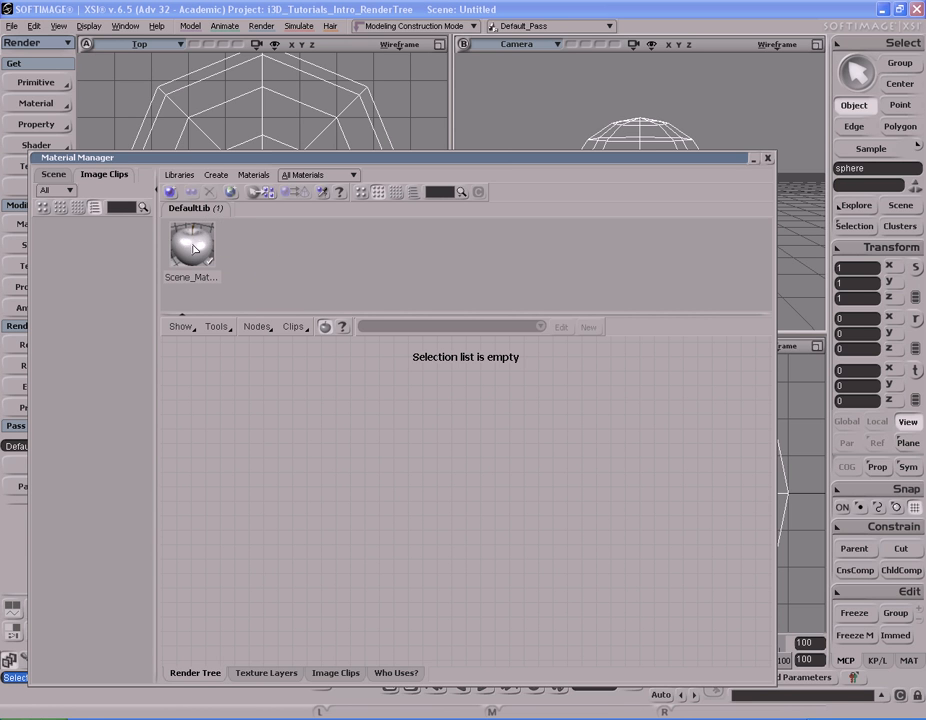
{"action": "left_click", "coordinate": [241, 254]}
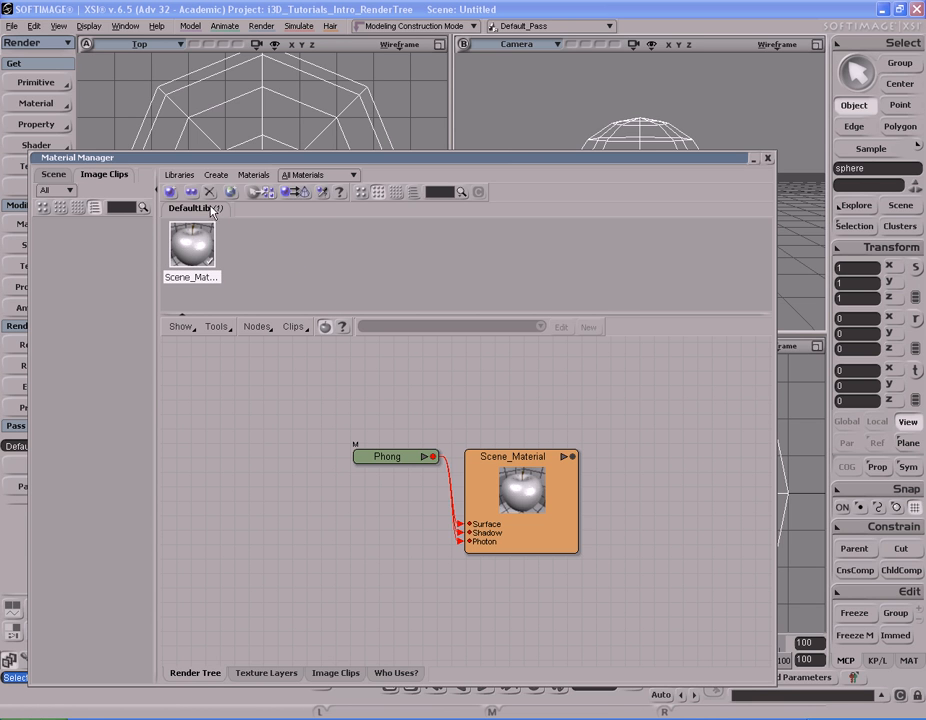
{"action": "left_click", "coordinate": [179, 175]}
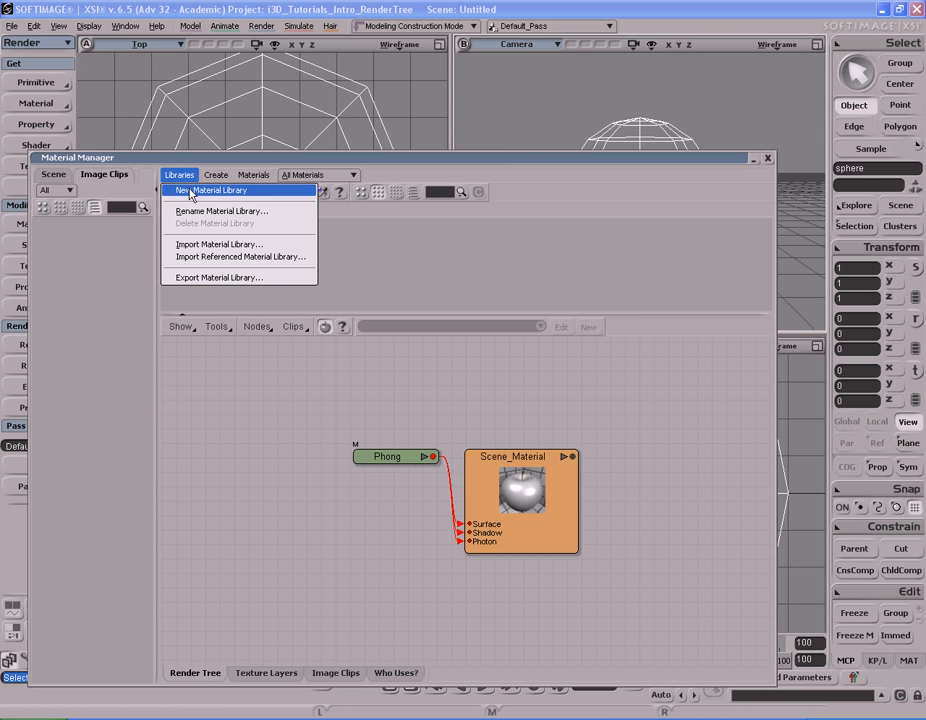
{"action": "left_click", "coordinate": [192, 190]}
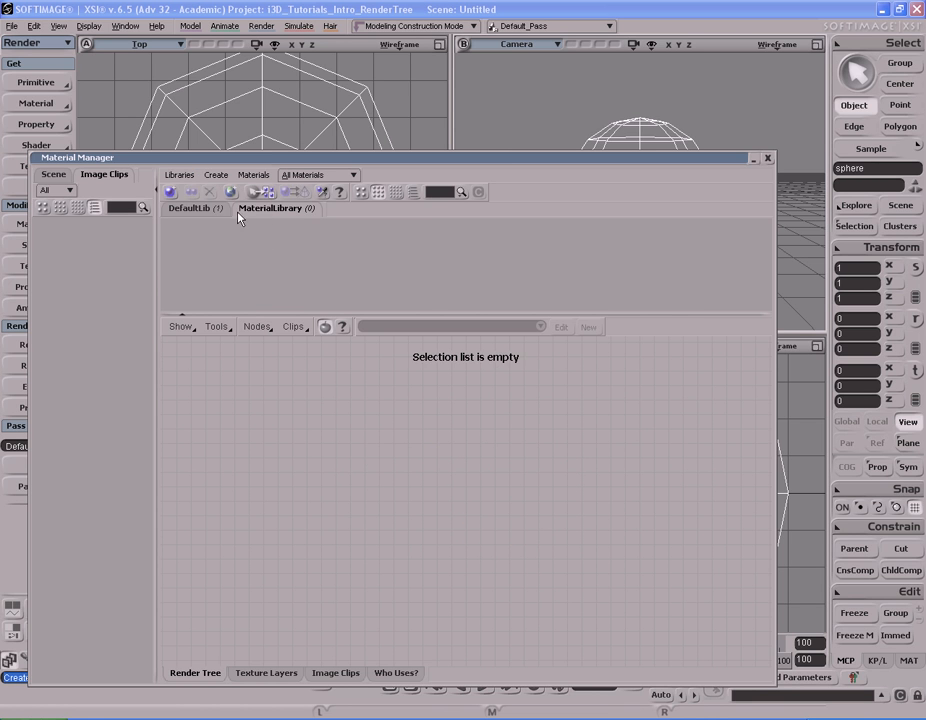
Rename the new material library as GrassLandLib
{"action": "right_click", "coordinate": [276, 212]}
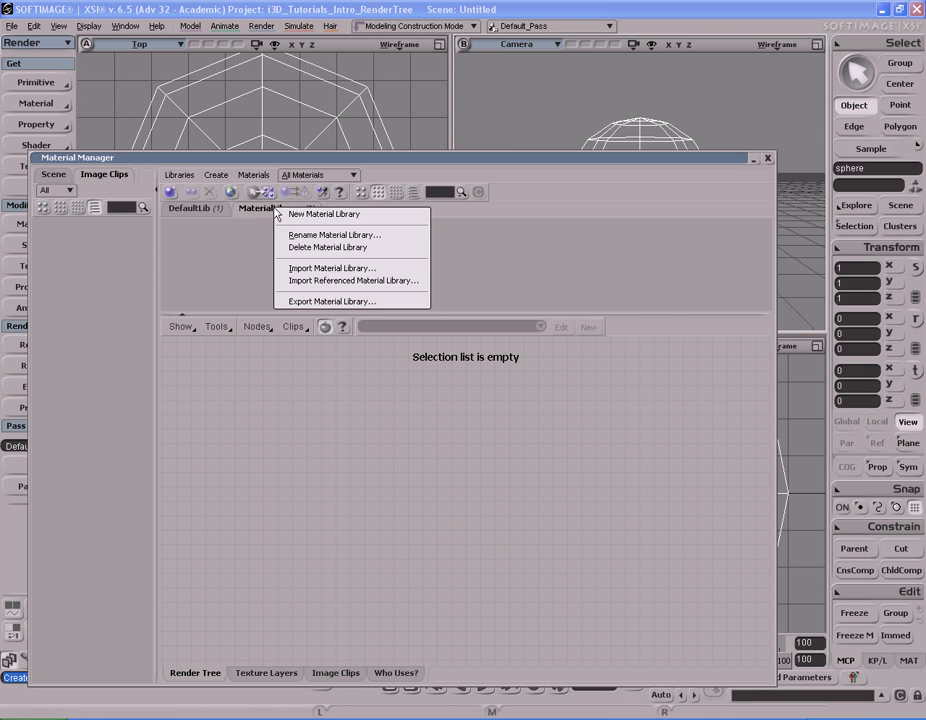
{"action": "left_click", "coordinate": [342, 236]}
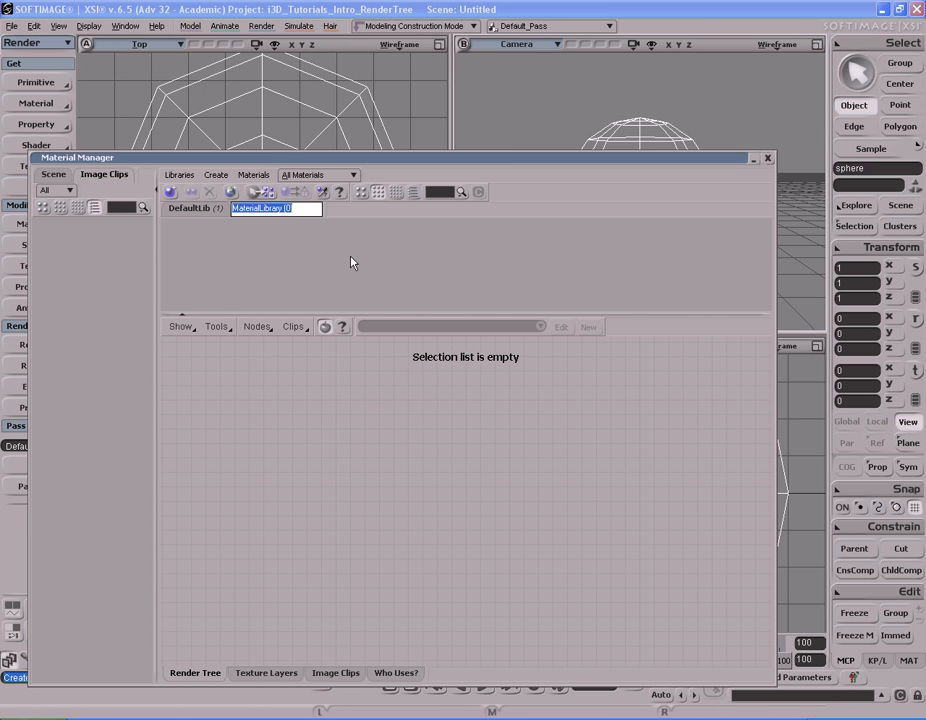
{"action": "type", "text": "GrassLand"}
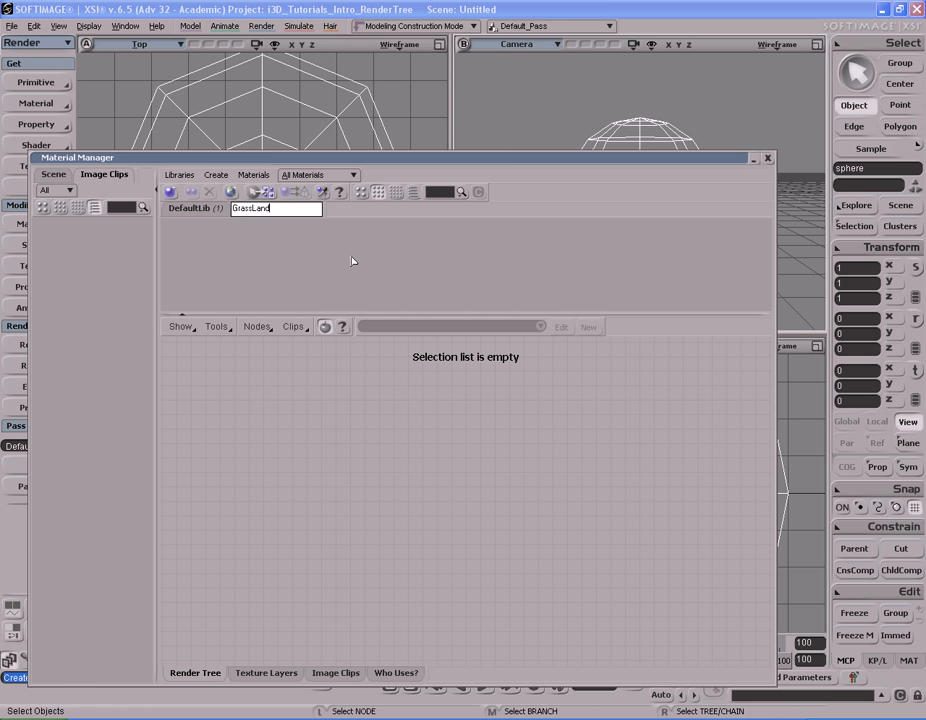
{"action": "type", "text": "Lib"}
{"action": "key", "text": "Return"}
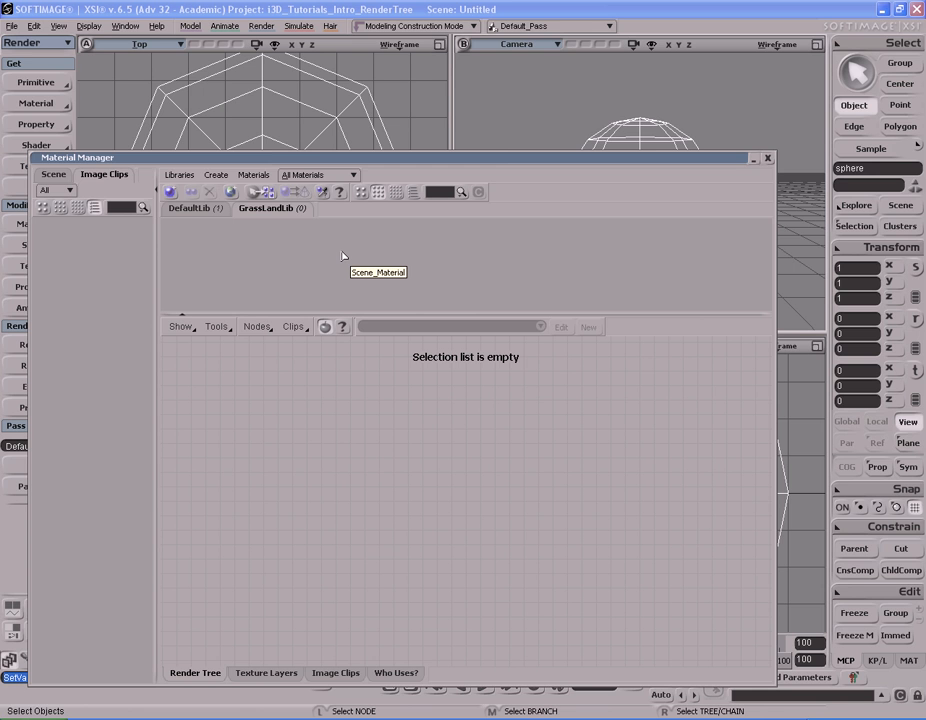
Examine the library commands for GrassLandLib and view the Import Material Library dialog, cancelling it without importing
{"action": "right_click", "coordinate": [280, 213]}
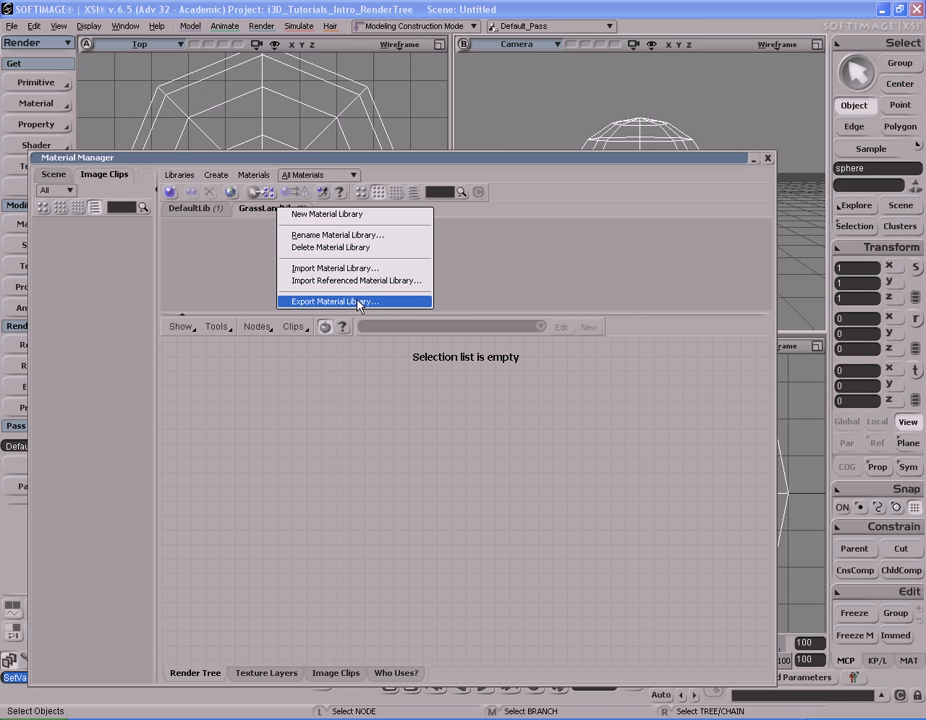
{"action": "left_click", "coordinate": [476, 262]}
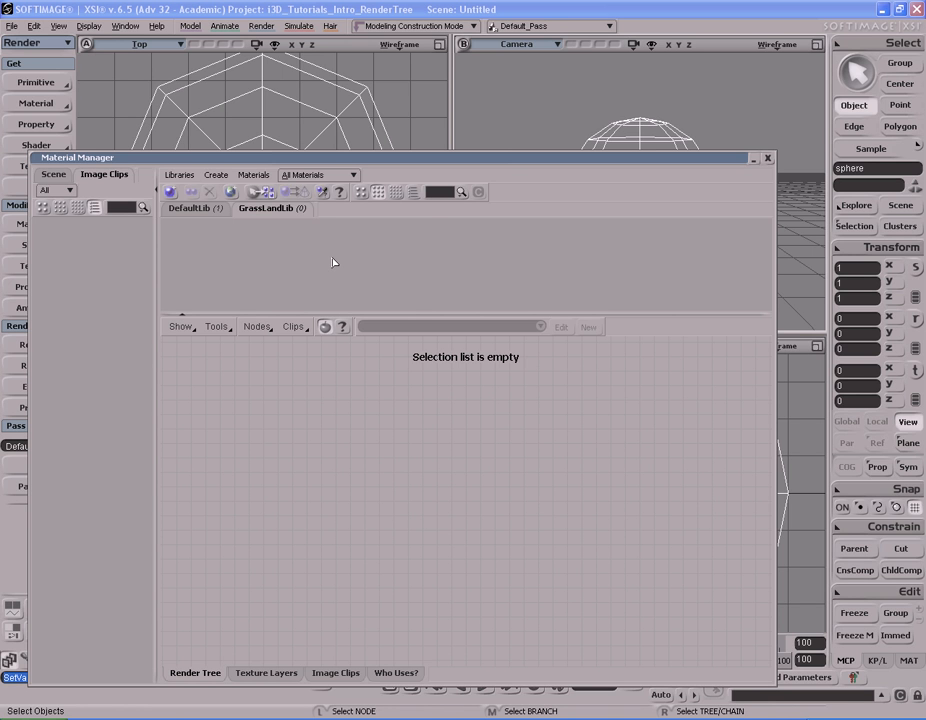
{"action": "right_click", "coordinate": [273, 209]}
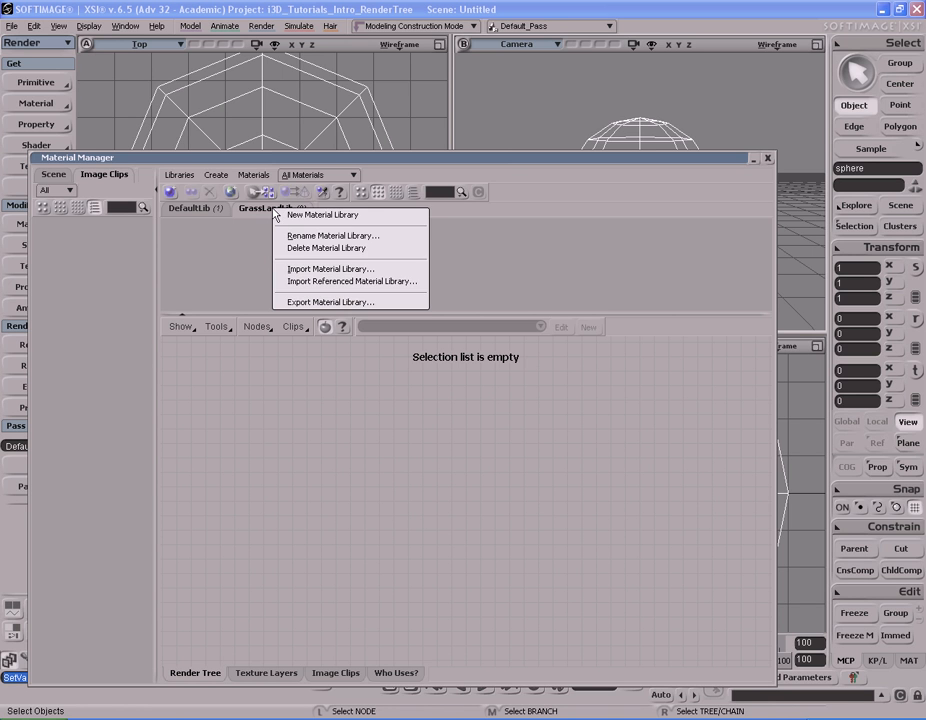
{"action": "left_click", "coordinate": [355, 270]}
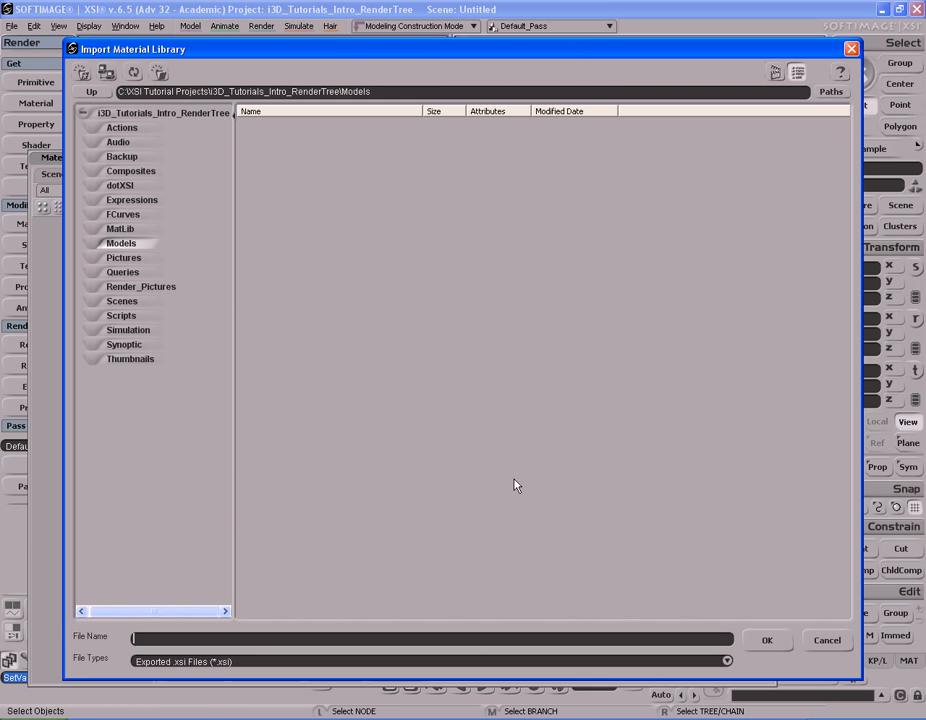
{"action": "left_click", "coordinate": [827, 640]}
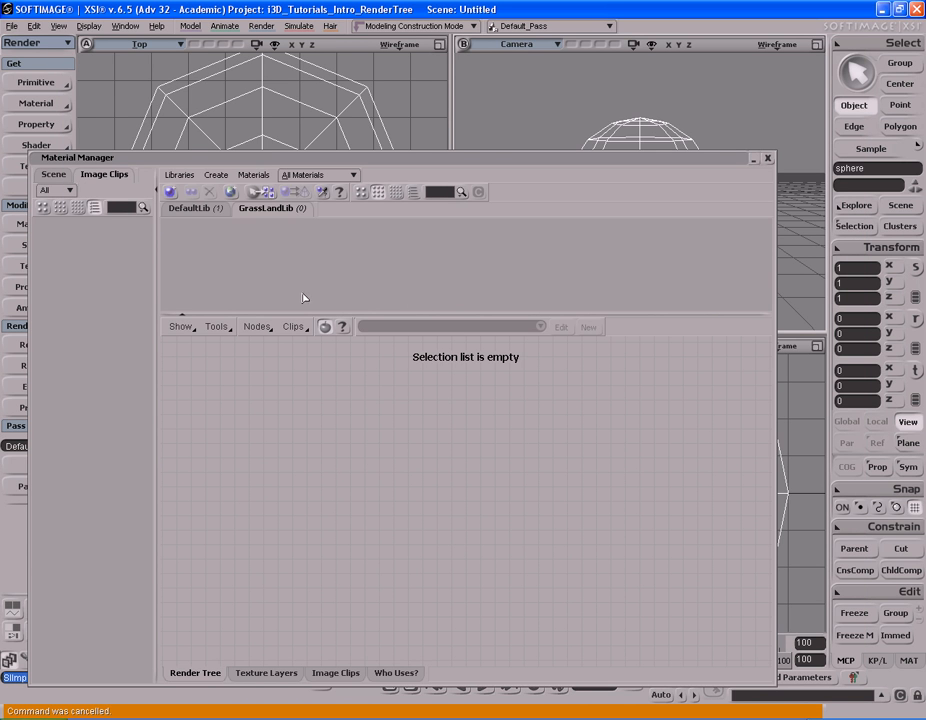
Delete the GrassLandLib material library from the Material Manager
{"action": "left_click", "coordinate": [234, 212]}
{"action": "left_click", "coordinate": [242, 213]}
{"action": "left_click", "coordinate": [234, 213]}
{"action": "left_click", "coordinate": [242, 213]}
{"action": "left_click", "coordinate": [219, 211]}
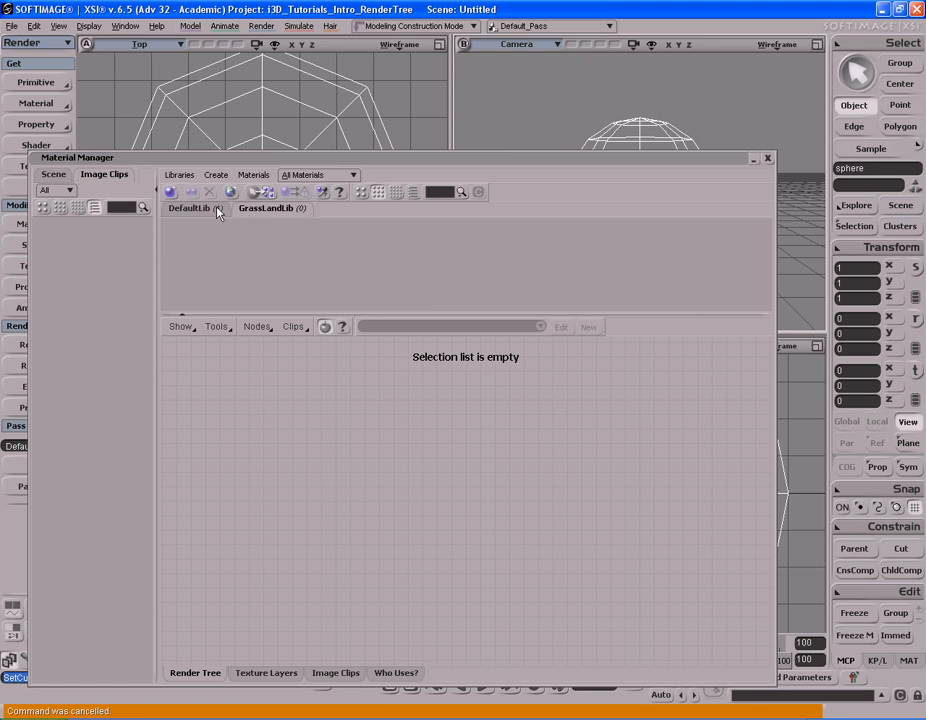
{"action": "right_click", "coordinate": [272, 210]}
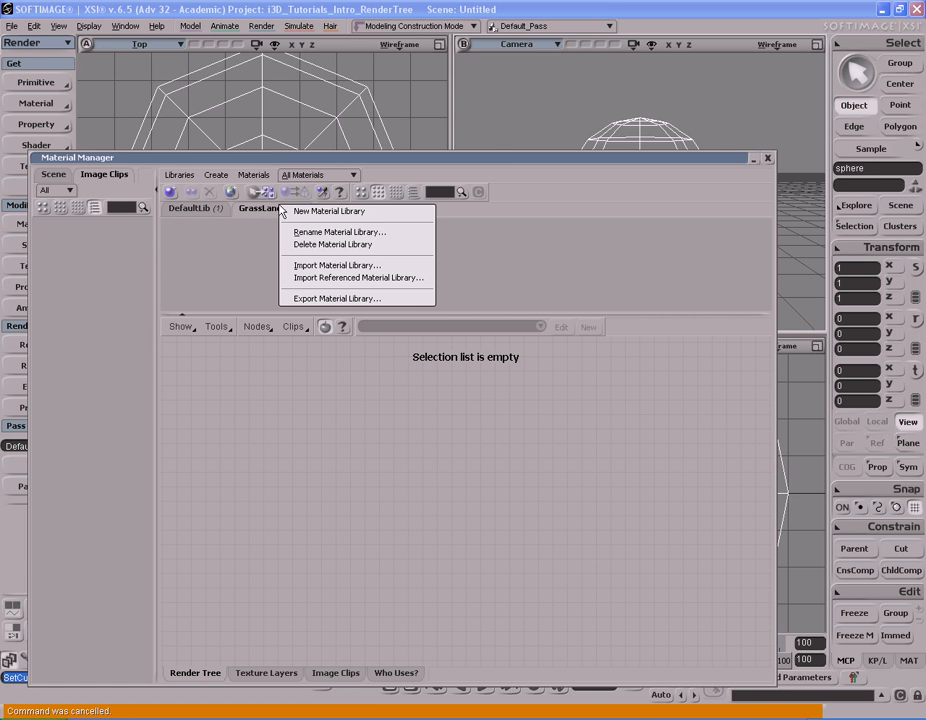
{"action": "left_click", "coordinate": [319, 246]}
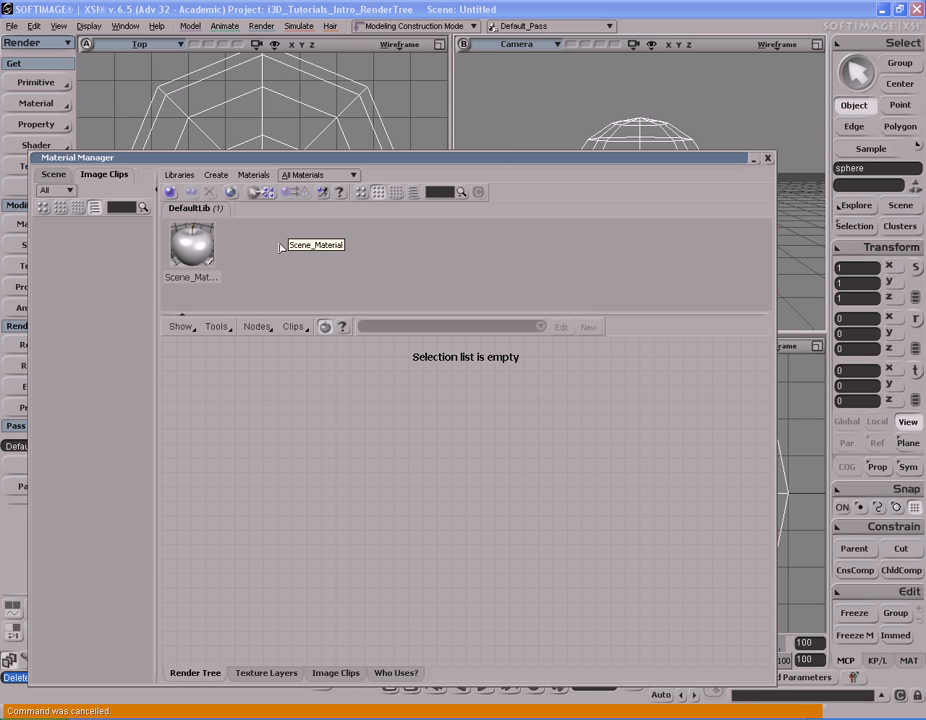
Examine the Material Manager's commands for creating material types, managing materials and managing libraries
{"action": "left_click", "coordinate": [218, 176]}
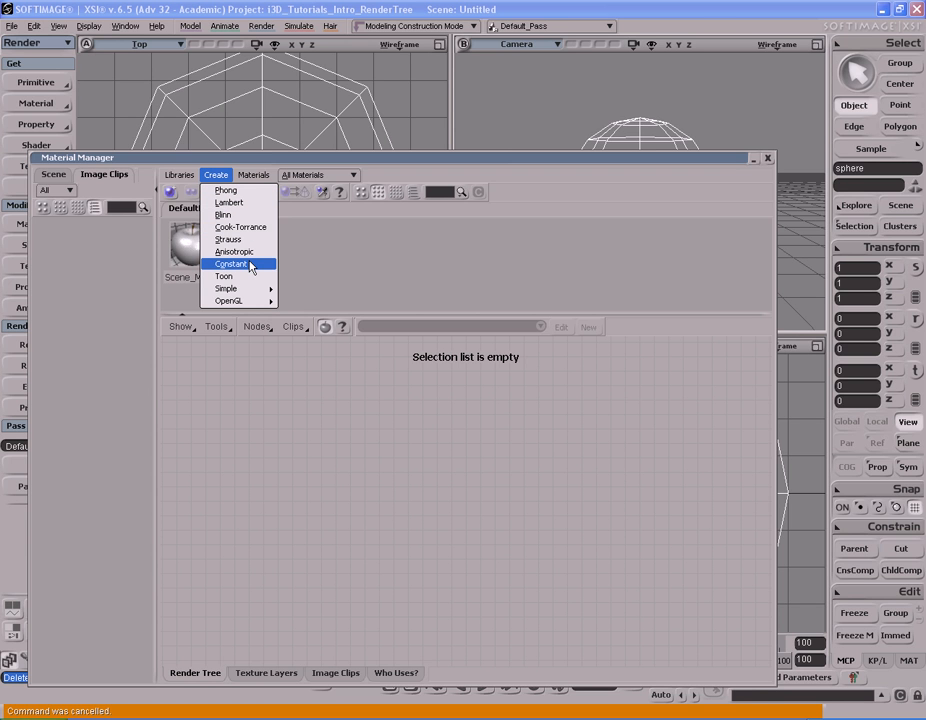
{"action": "mouse_move", "coordinate": [254, 177]}
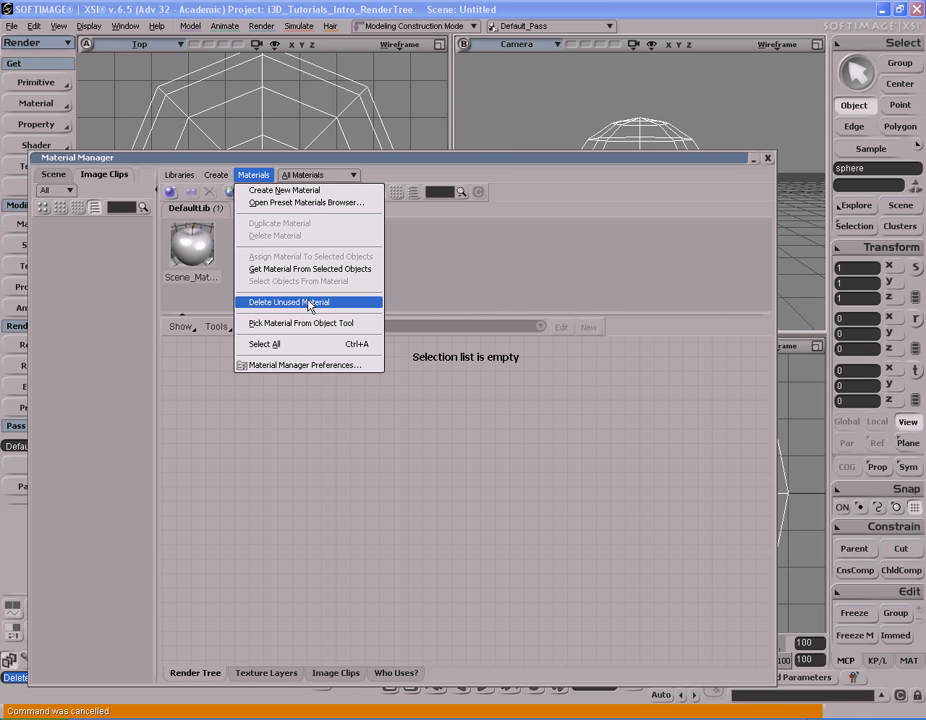
{"action": "left_click", "coordinate": [253, 175]}
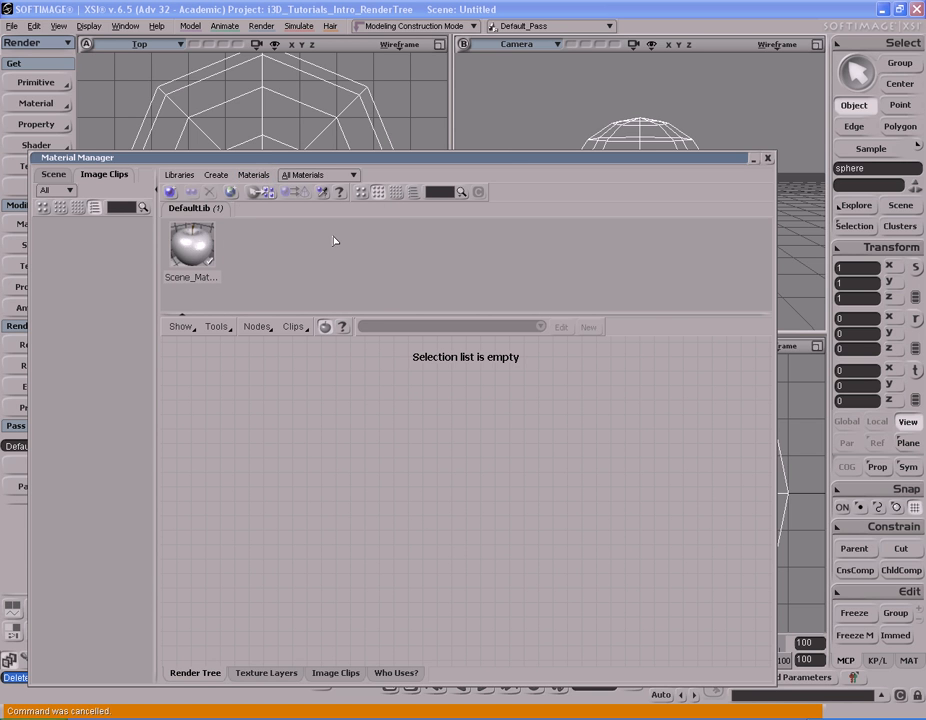
{"action": "left_click", "coordinate": [218, 176]}
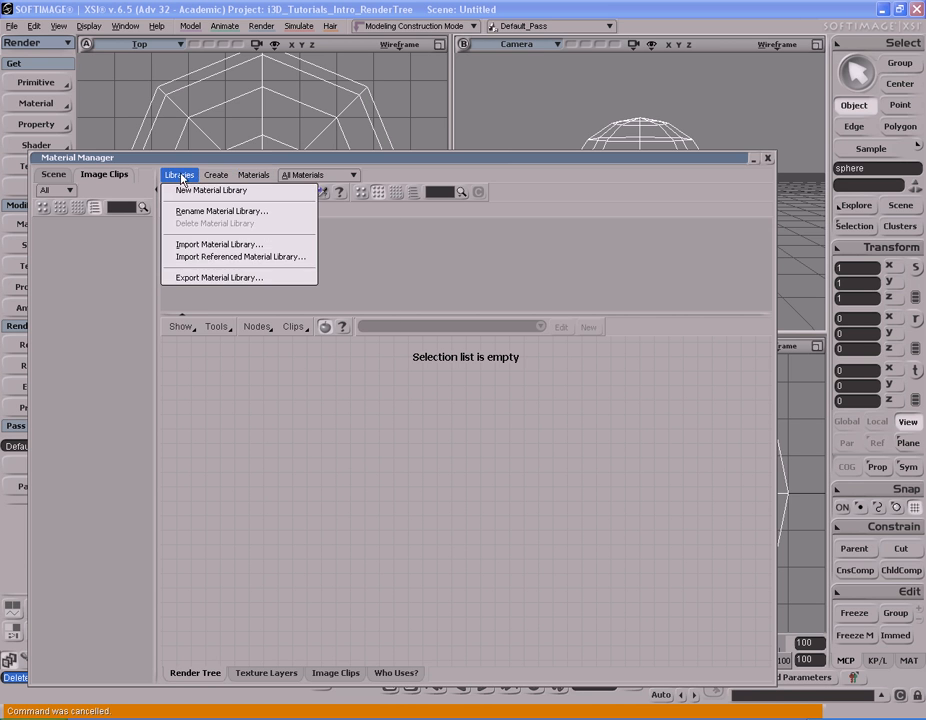
{"action": "left_click", "coordinate": [220, 177]}
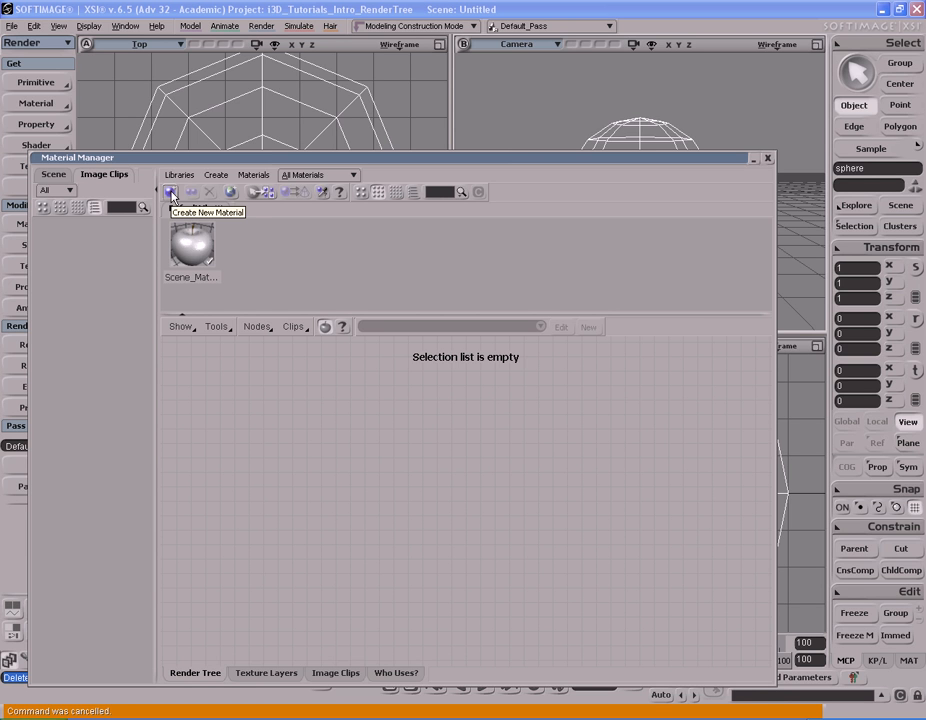
{"action": "left_click", "coordinate": [252, 176]}
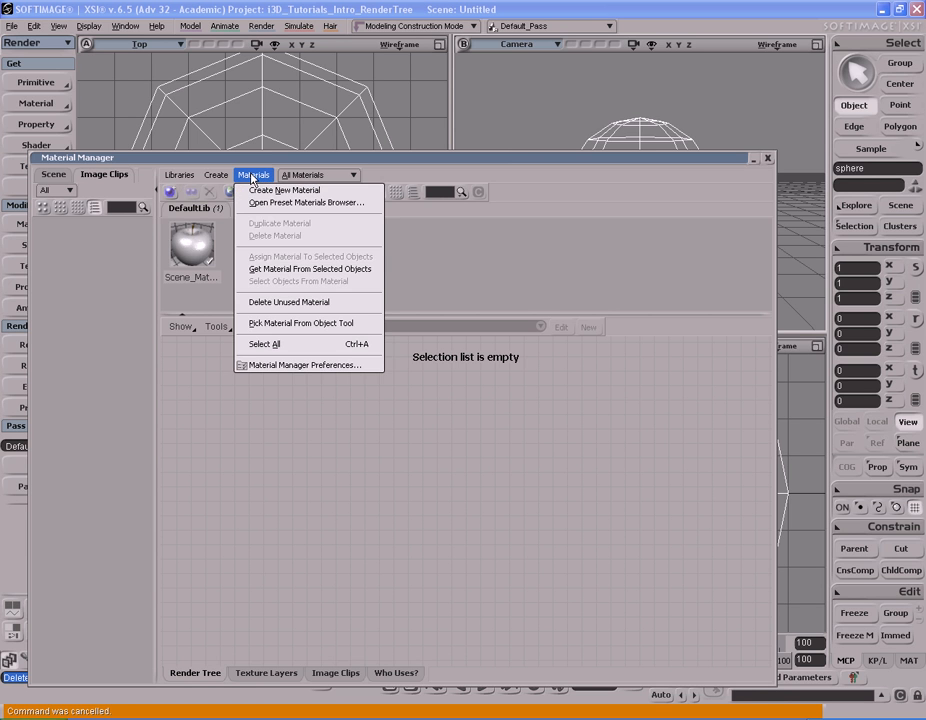
{"action": "left_click", "coordinate": [466, 258]}
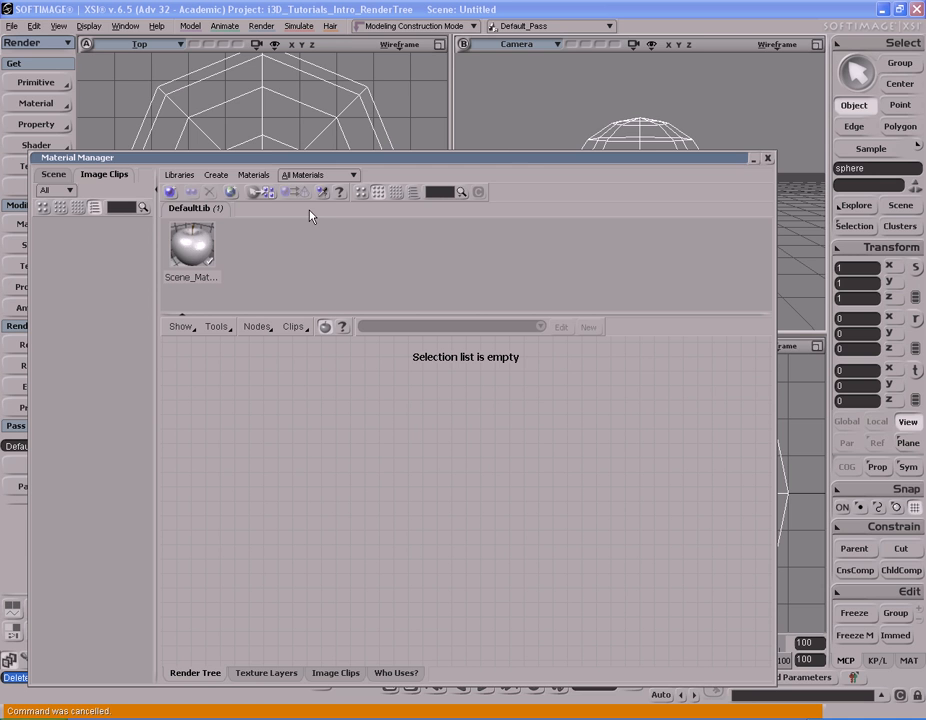
Compare the large, medium and small thumbnail and list displays of DefaultLib, finishing with medium thumbnails
{"action": "left_click", "coordinate": [361, 192]}
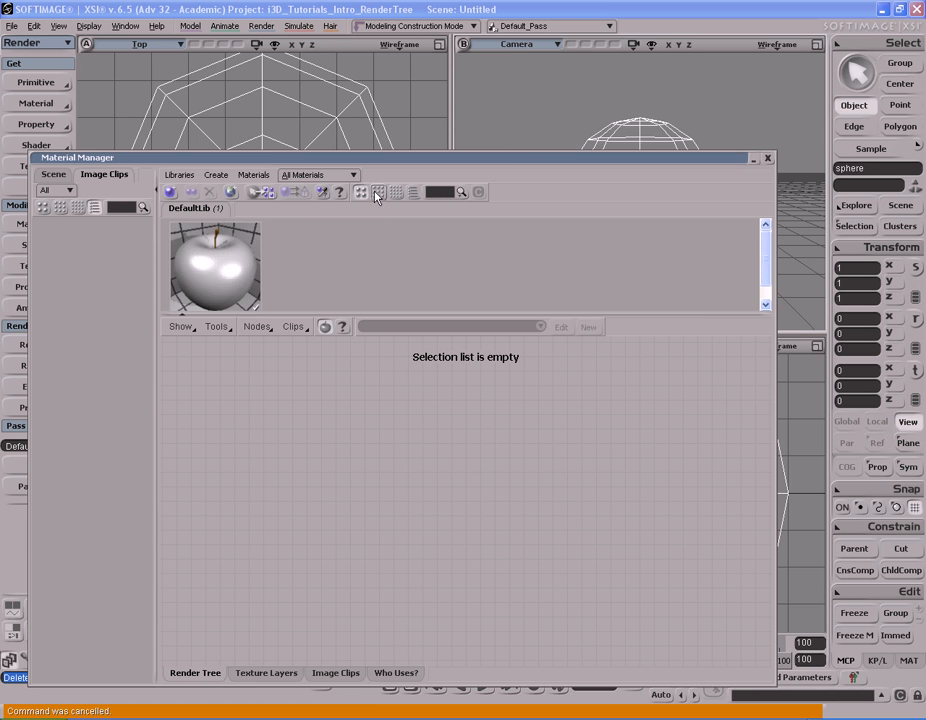
{"action": "left_click", "coordinate": [378, 193]}
{"action": "left_click", "coordinate": [397, 192]}
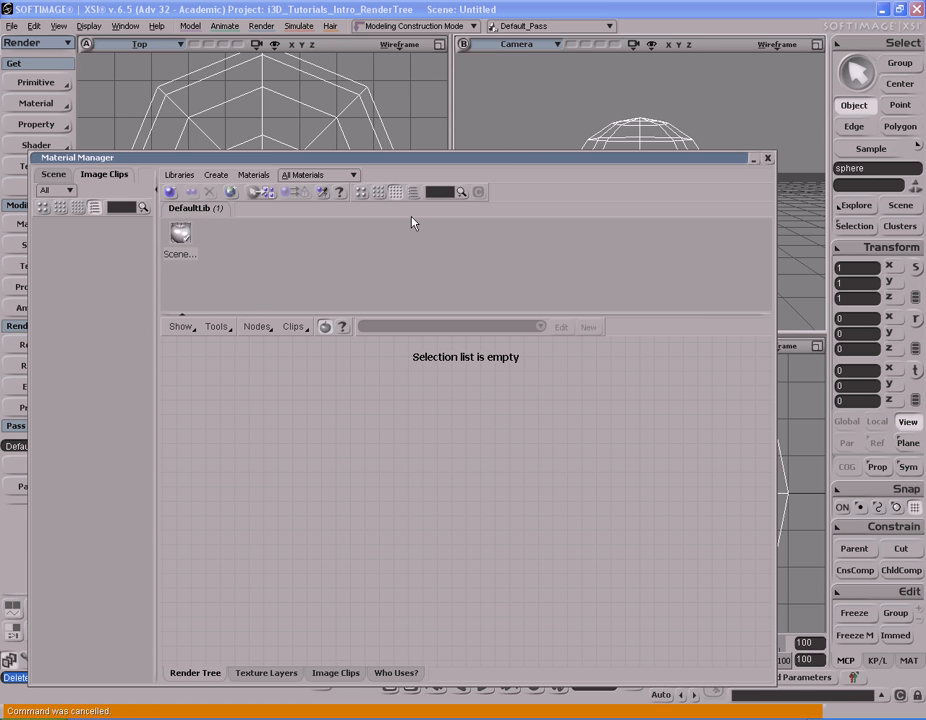
{"action": "left_click", "coordinate": [412, 192]}
{"action": "left_click", "coordinate": [378, 192]}
{"action": "left_click", "coordinate": [361, 192]}
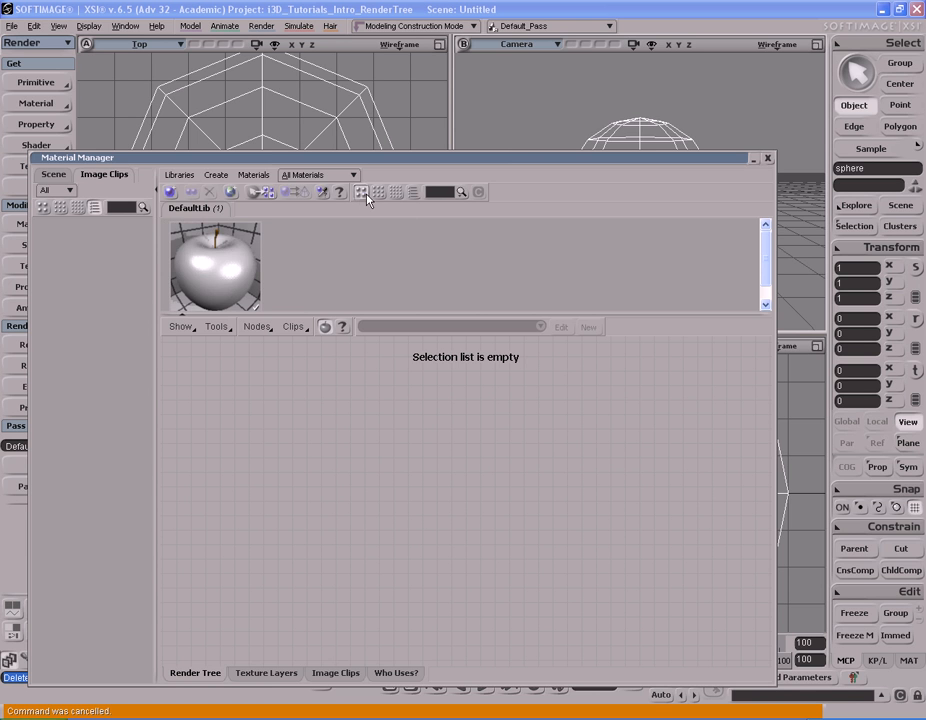
{"action": "left_click", "coordinate": [396, 193]}
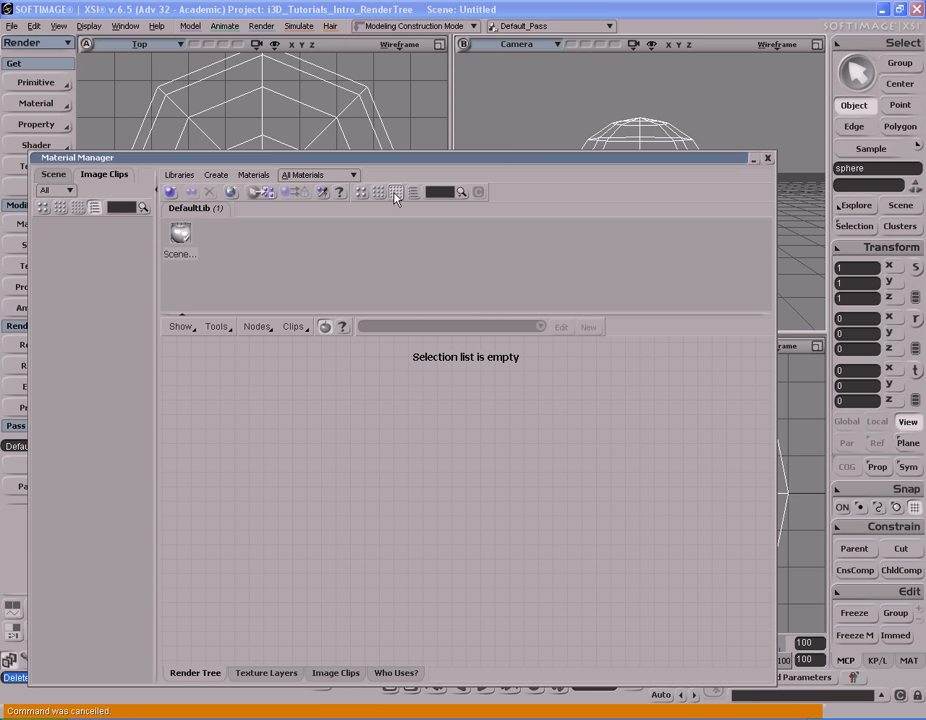
{"action": "left_click", "coordinate": [412, 192]}
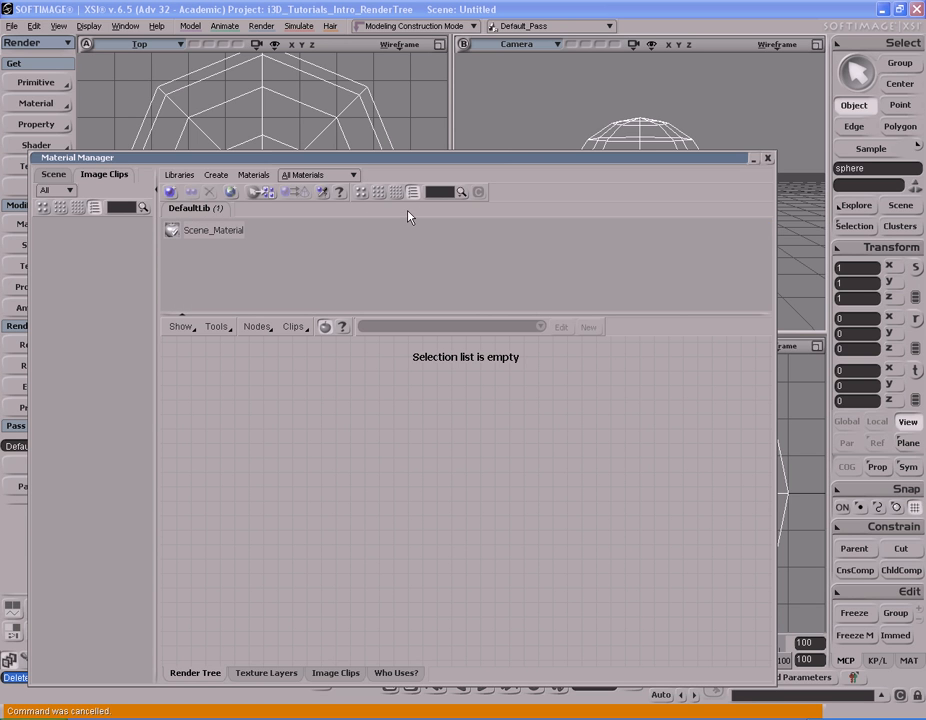
{"action": "left_click", "coordinate": [378, 192]}
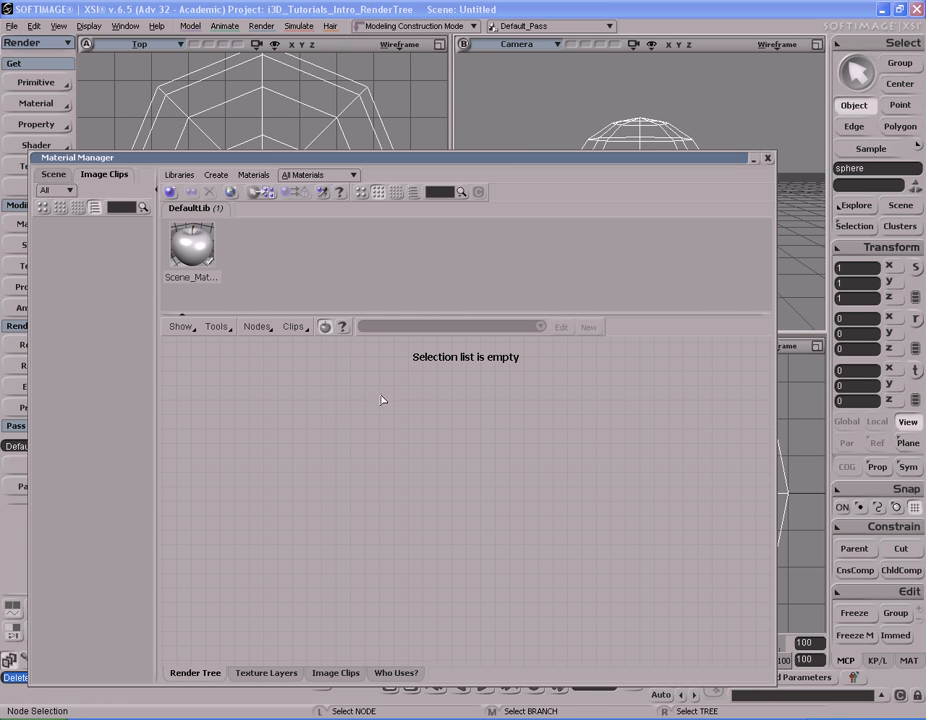
Display the render tree of Scene_Material and move its Phong and Scene_Material nodes further apart
{"action": "left_click_drag", "start_coordinate": [398, 417], "coordinate": [398, 420]}
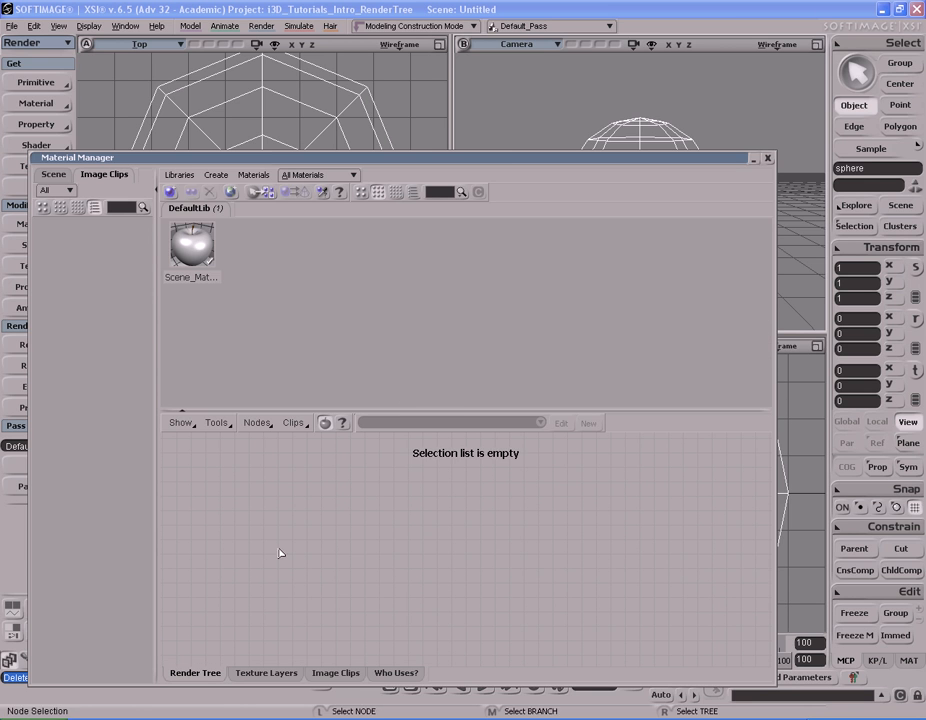
{"action": "left_click", "coordinate": [197, 249]}
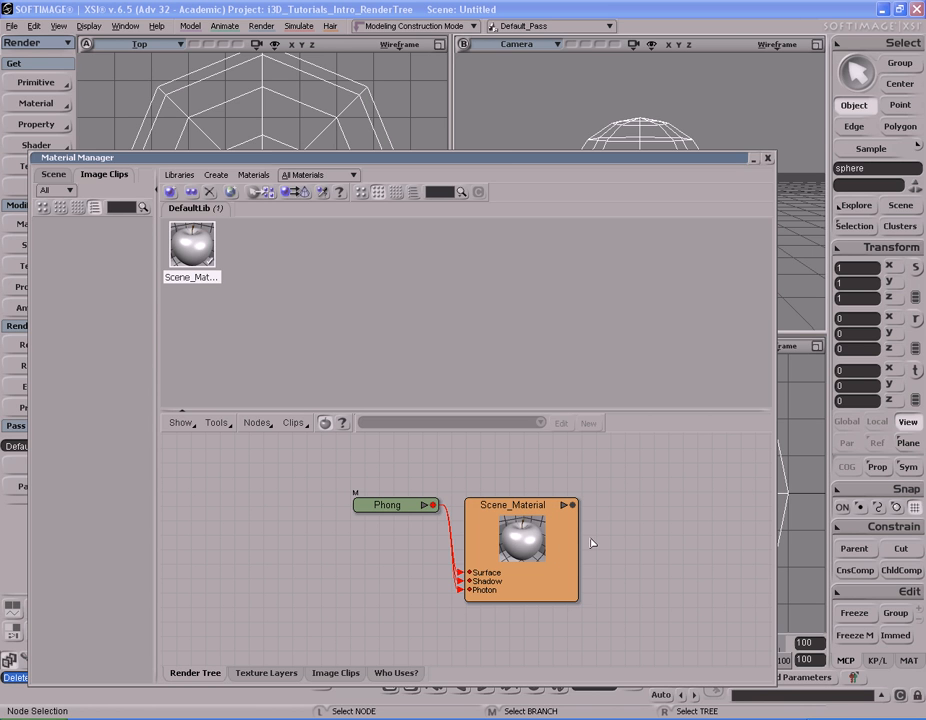
{"action": "left_click_drag", "start_coordinate": [514, 544], "coordinate": [571, 513]}
{"action": "left_click", "coordinate": [455, 553]}
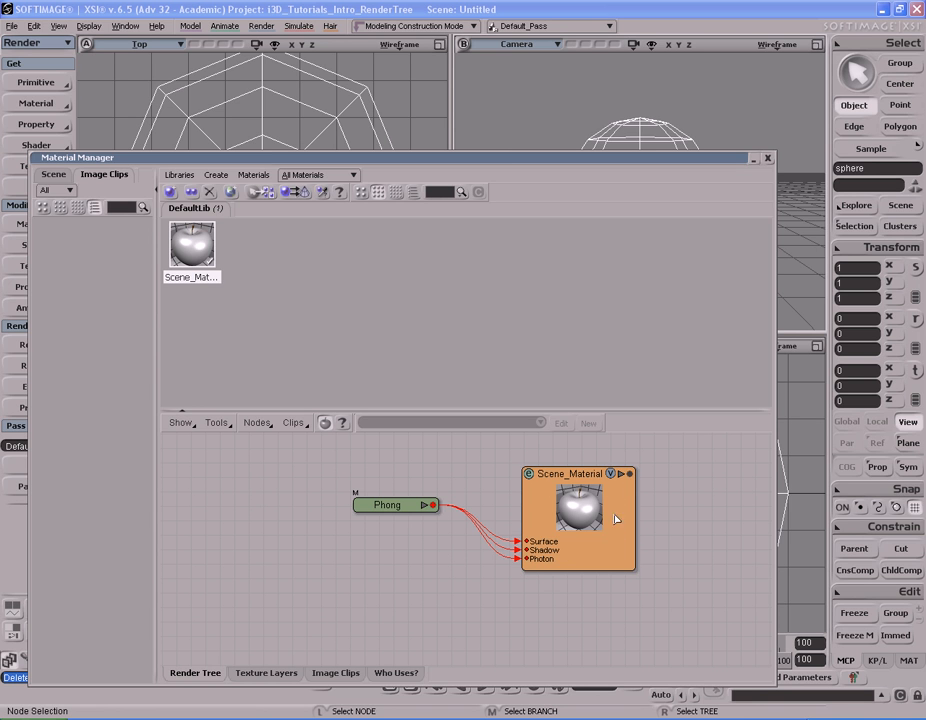
{"action": "left_click_drag", "start_coordinate": [393, 506], "coordinate": [390, 487]}
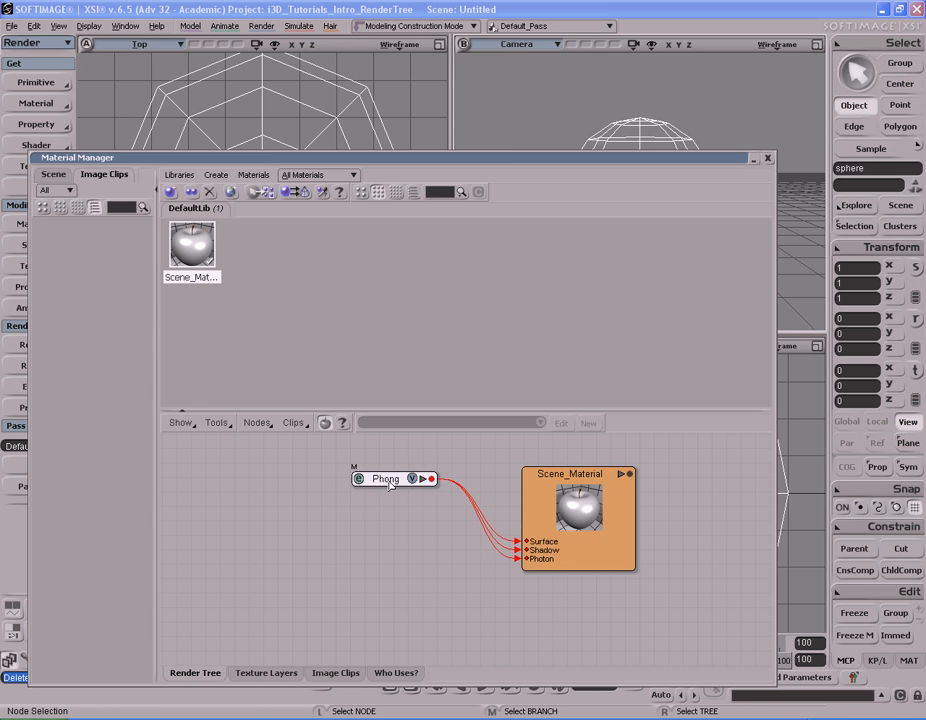
{"action": "left_click", "coordinate": [400, 530]}
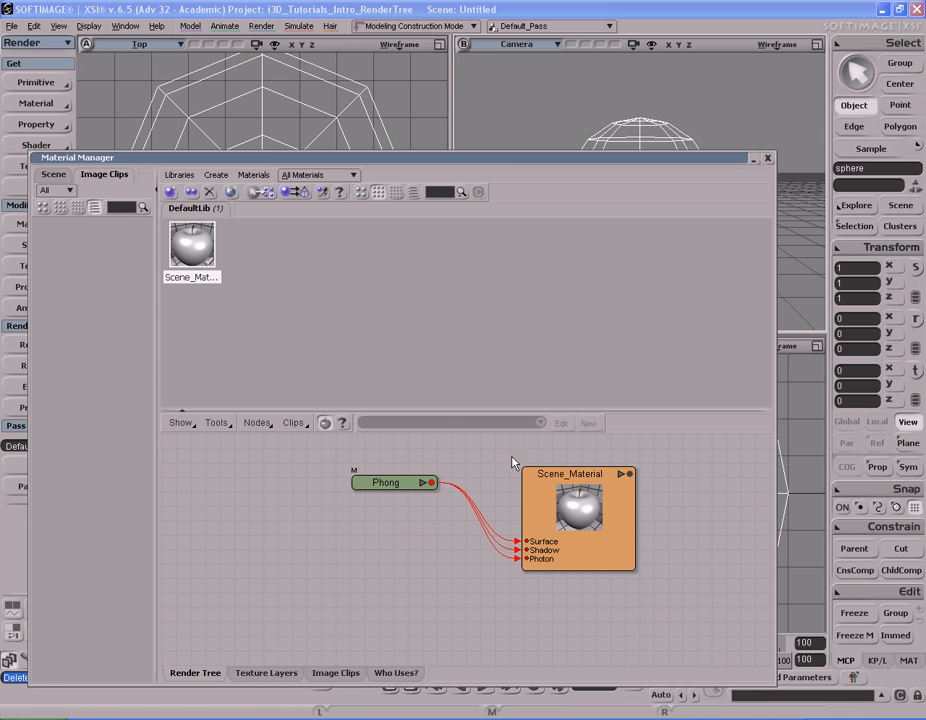
Close the Material Manager and open the standalone Render Tree window, placing it above the timeline
{"action": "left_click", "coordinate": [767, 158]}
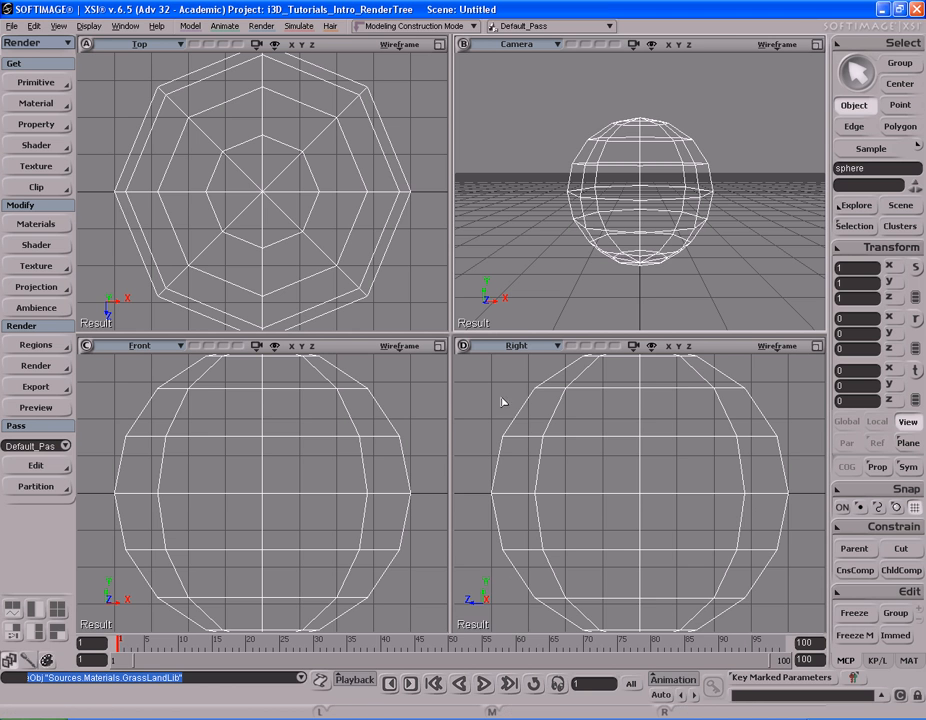
{"action": "key", "text": "7"}
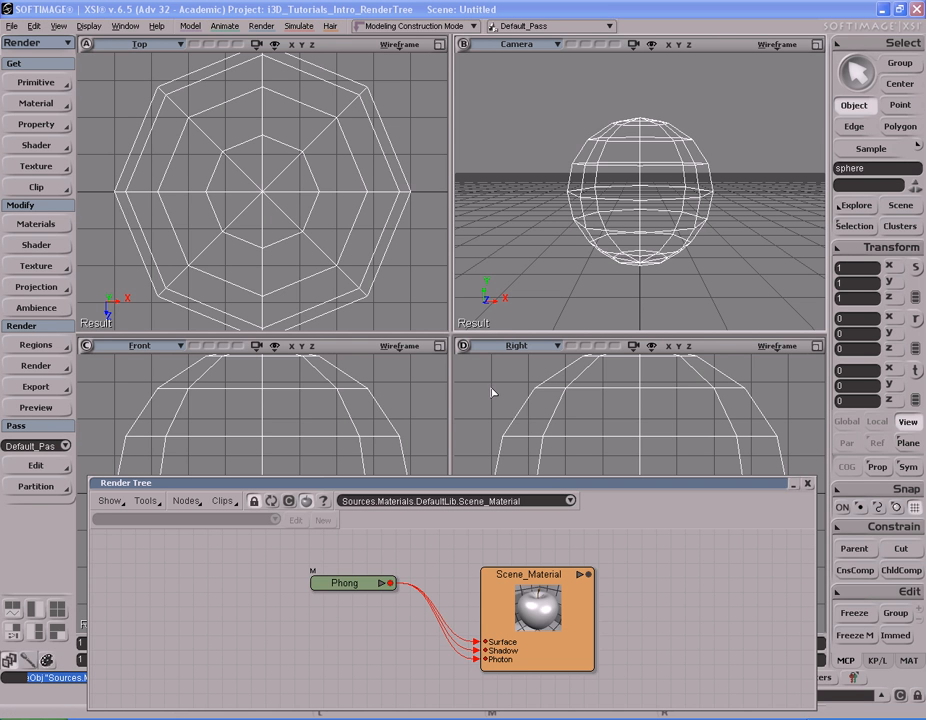
{"action": "left_click_drag", "start_coordinate": [488, 361], "coordinate": [485, 392]}
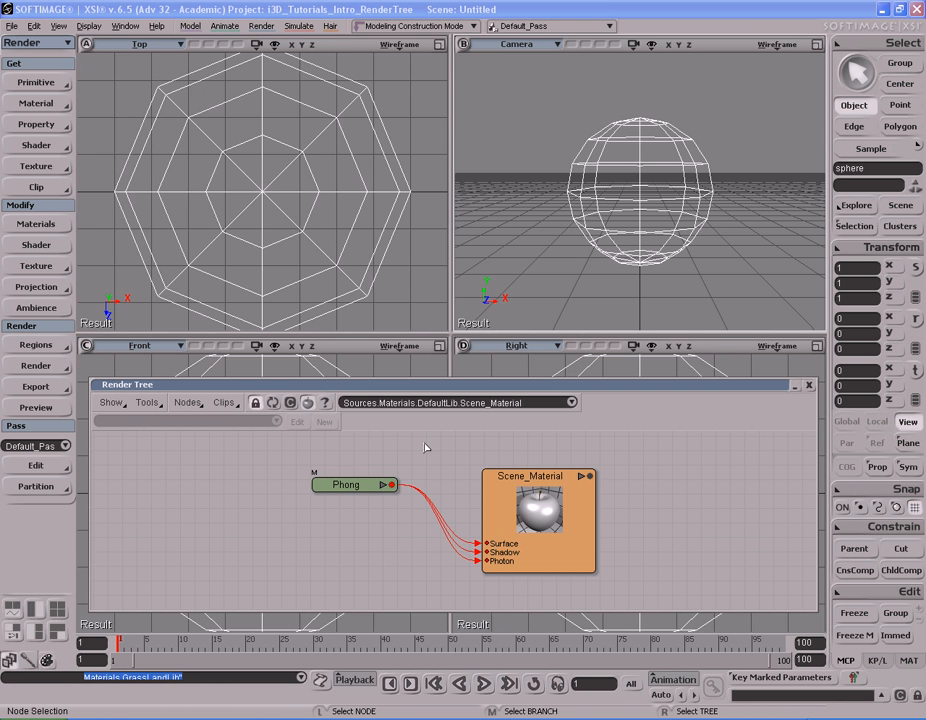
Examine the Render Tree's display, tool, node and clip commands
{"action": "left_click", "coordinate": [111, 403]}
{"action": "left_click", "coordinate": [157, 404]}
{"action": "left_click", "coordinate": [196, 404]}
{"action": "left_click", "coordinate": [219, 435]}
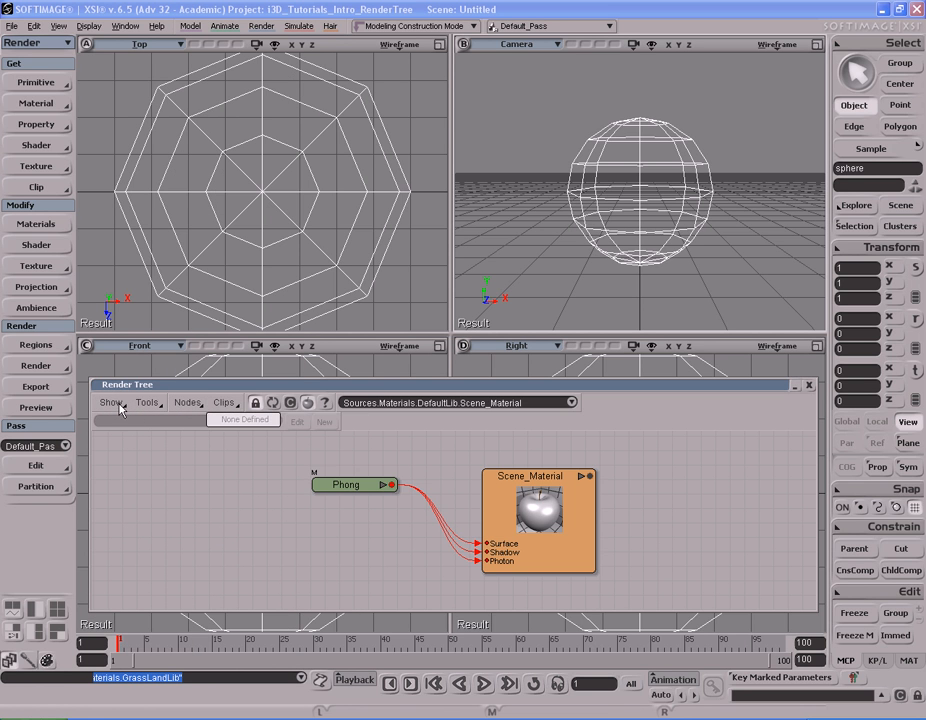
Turn View Shaderballs and View Thumbnails off and back on, keeping Create Nodes as Show Connections Only
{"action": "left_click", "coordinate": [119, 404]}
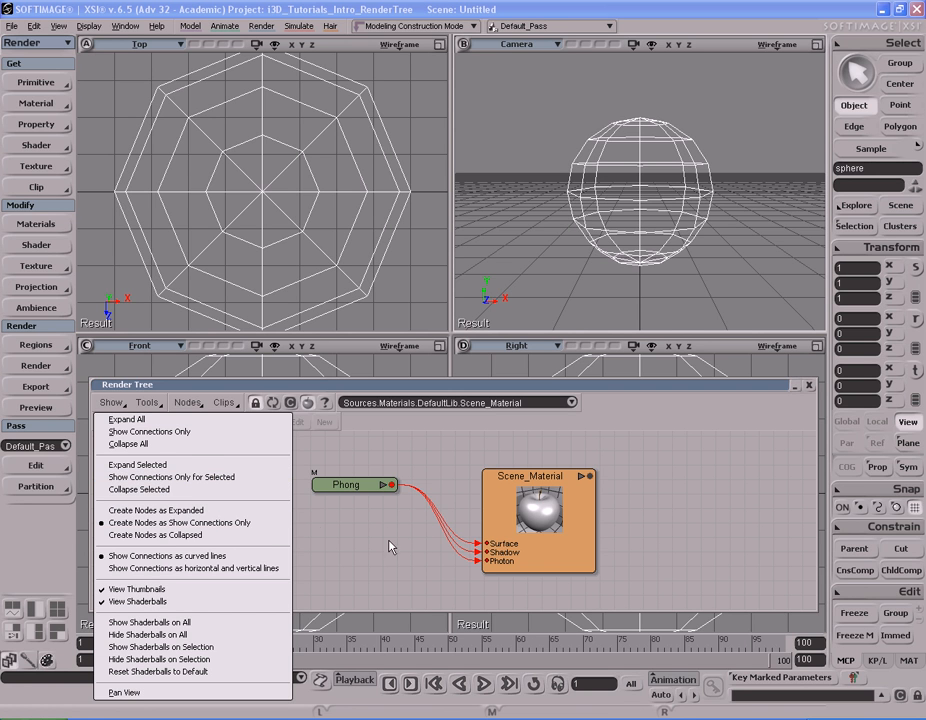
{"action": "left_click", "coordinate": [142, 601]}
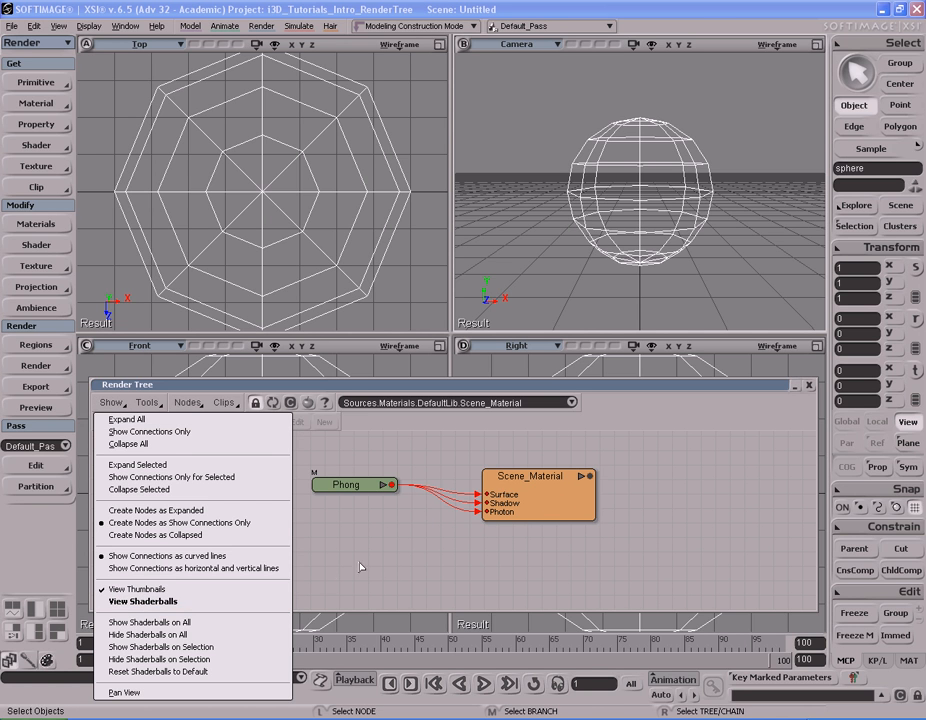
{"action": "left_click", "coordinate": [150, 603]}
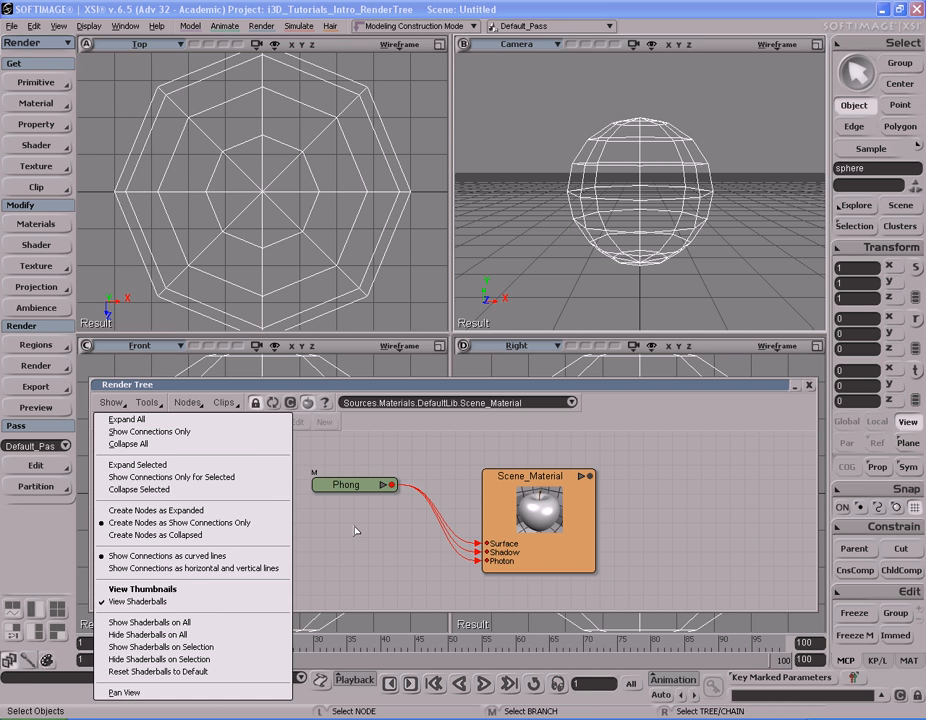
{"action": "left_click", "coordinate": [149, 591], "text": "shift"}
{"action": "left_click", "coordinate": [207, 523]}
Examine the Render Tree's view tools, and use the Navigate tool in the node graph and the Camera view
{"action": "left_click", "coordinate": [149, 403]}
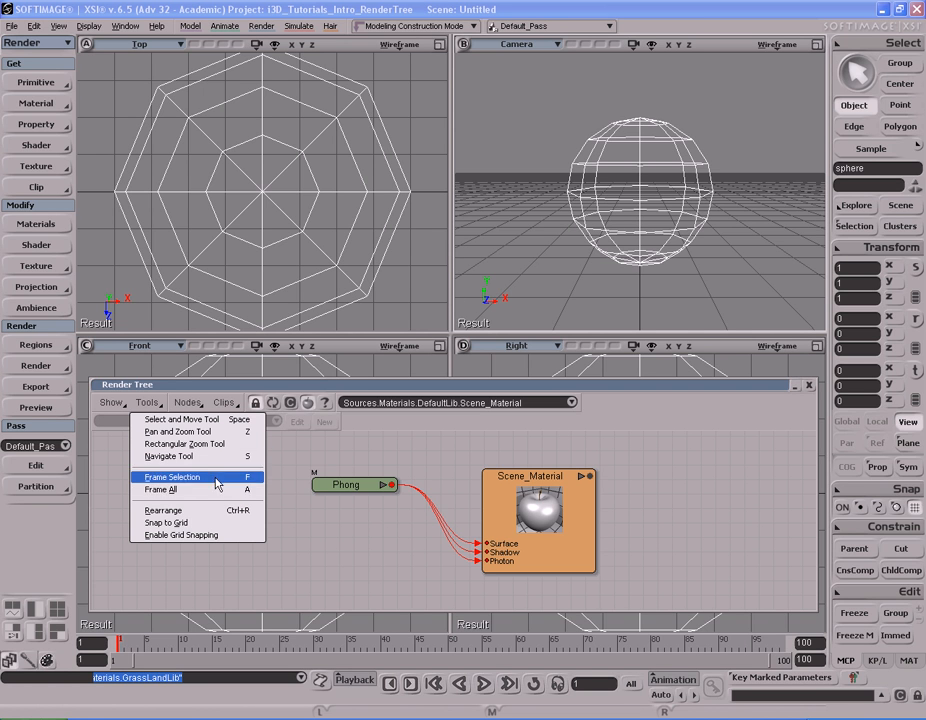
{"action": "left_click", "coordinate": [243, 488]}
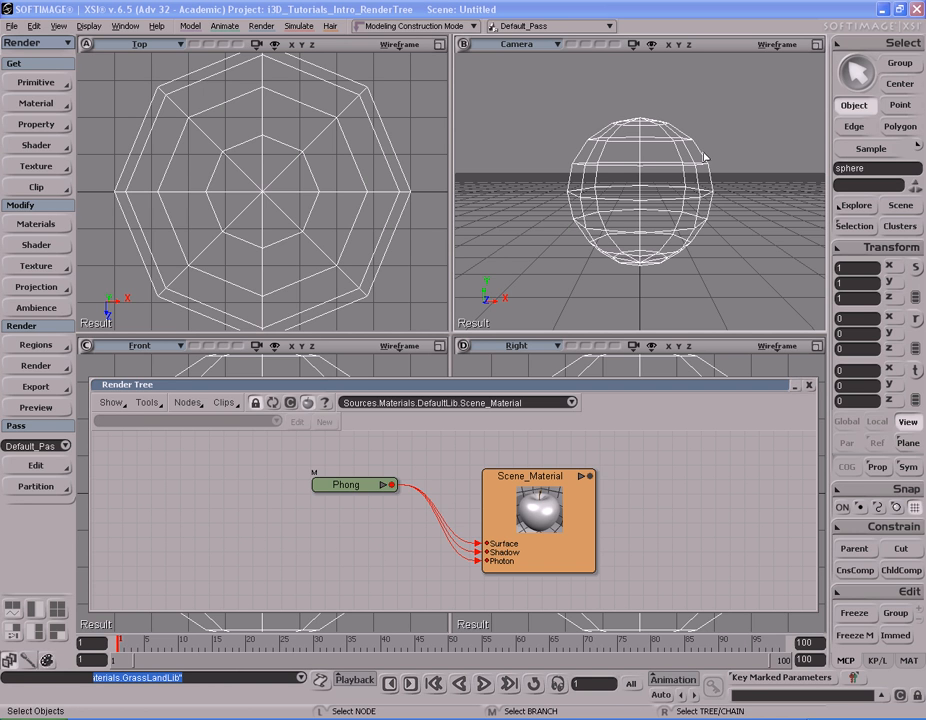
{"action": "key", "text": "s"}
{"action": "left_click_drag", "start_coordinate": [364, 466], "coordinate": [345, 467]}
{"action": "mouse_move", "coordinate": [345, 467]}
{"action": "middle_mouse_down"}
{"action": "mouse_move", "coordinate": [453, 459]}
{"action": "mouse_move", "coordinate": [351, 462]}
{"action": "middle_mouse_up"}
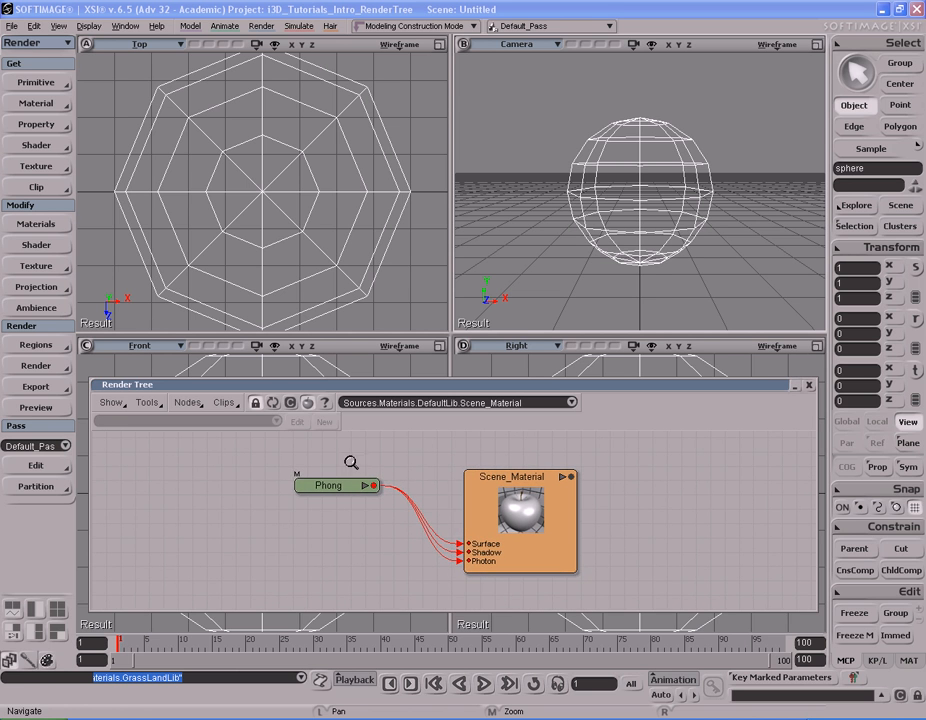
{"action": "mouse_move", "coordinate": [378, 461]}
{"action": "left_mouse_down"}
{"action": "mouse_move", "coordinate": [366, 470]}
{"action": "mouse_move", "coordinate": [376, 457]}
{"action": "mouse_move", "coordinate": [366, 462]}
{"action": "left_mouse_up"}
{"action": "key", "text": "s"}
{"action": "middle_click_drag", "start_coordinate": [362, 480], "coordinate": [322, 471]}
{"action": "key", "text": "s"}
{"action": "middle_click_drag", "start_coordinate": [544, 248], "coordinate": [560, 262]}
{"action": "key", "text": "s"}
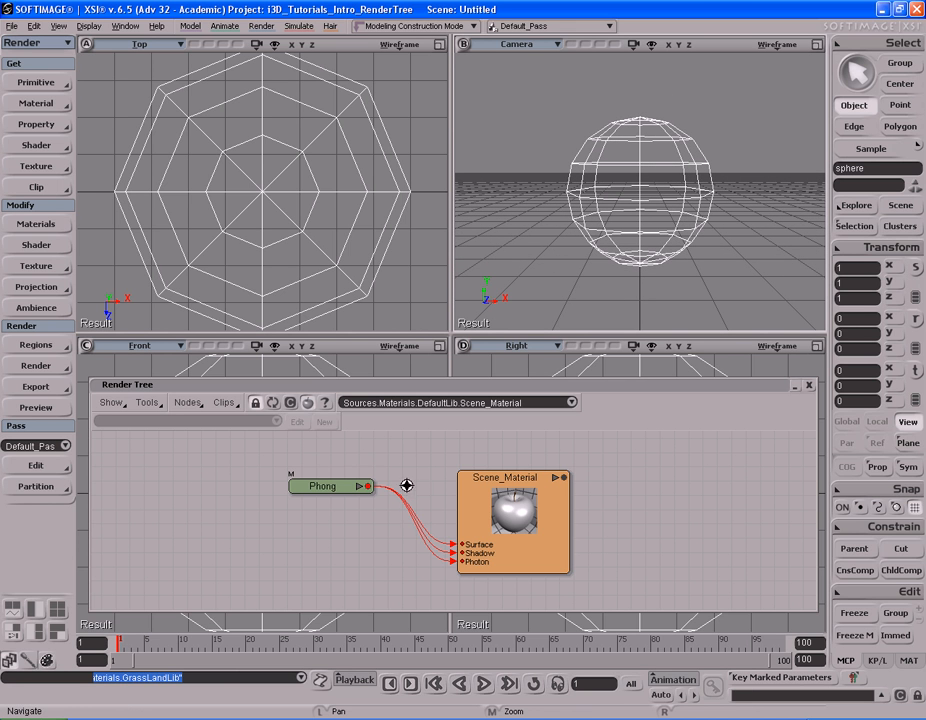
{"action": "mouse_move", "coordinate": [418, 468]}
{"action": "left_mouse_down"}
{"action": "mouse_move", "coordinate": [411, 478]}
{"action": "mouse_move", "coordinate": [459, 478]}
{"action": "mouse_move", "coordinate": [349, 454]}
{"action": "mouse_move", "coordinate": [420, 467]}
{"action": "mouse_move", "coordinate": [401, 471]}
{"action": "left_mouse_up"}
{"action": "mouse_move", "coordinate": [576, 216]}
{"action": "left_mouse_down"}
{"action": "mouse_move", "coordinate": [580, 233]}
{"action": "mouse_move", "coordinate": [558, 203]}
{"action": "mouse_move", "coordinate": [612, 262]}
{"action": "mouse_move", "coordinate": [579, 243]}
{"action": "mouse_move", "coordinate": [585, 236]}
{"action": "left_mouse_up"}
{"action": "key", "text": "s"}
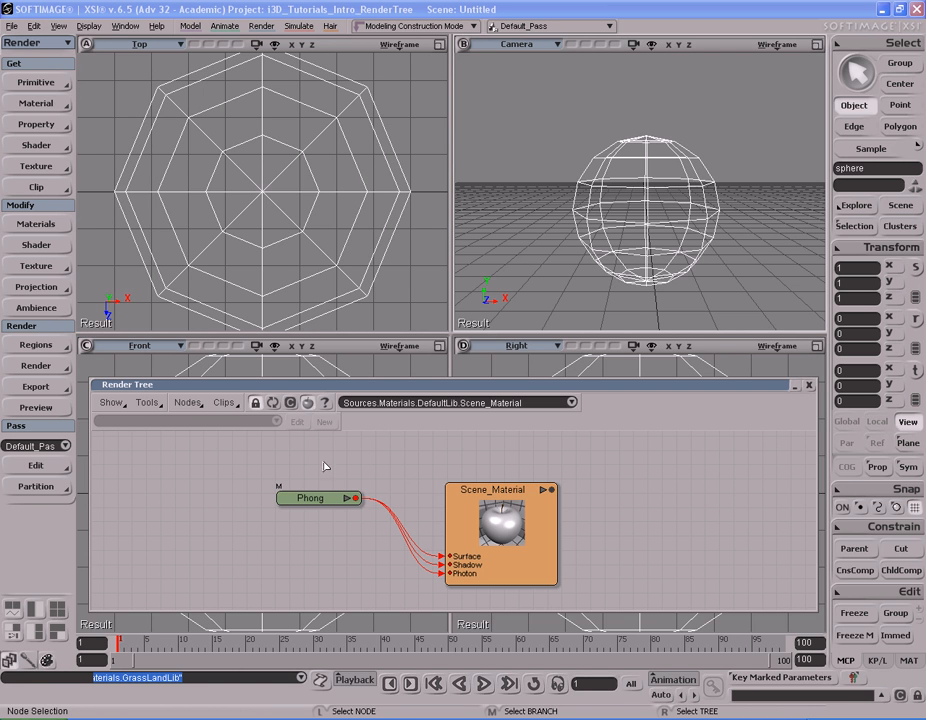
Examine the shader node categories available in the Render Tree, including environment, state, conversion and particle nodes, and the defined image clips
{"action": "left_click", "coordinate": [188, 404]}
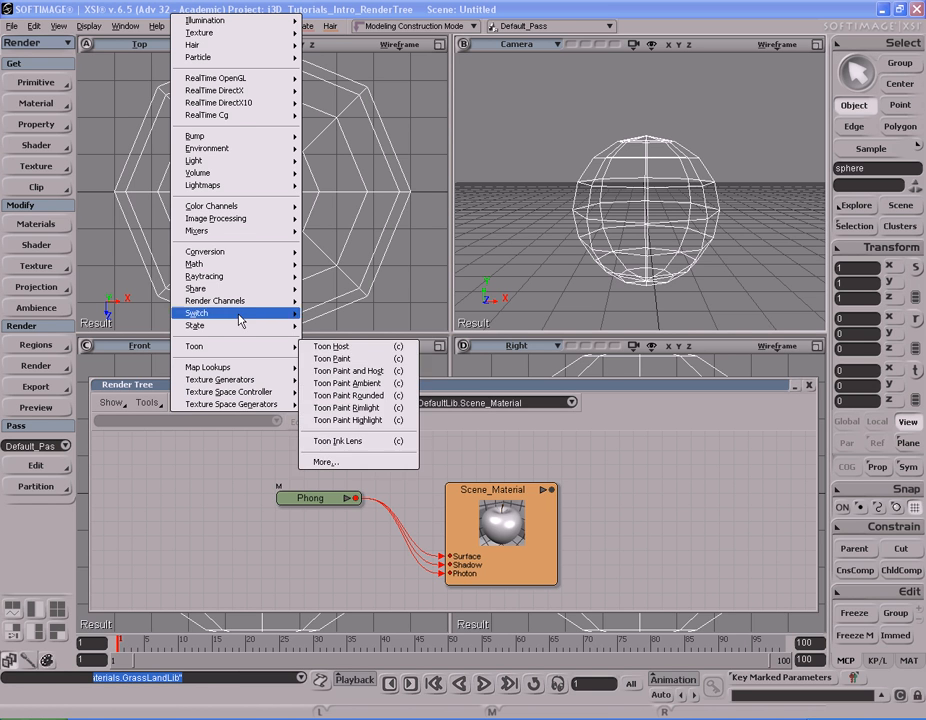
{"action": "mouse_move", "coordinate": [238, 233]}
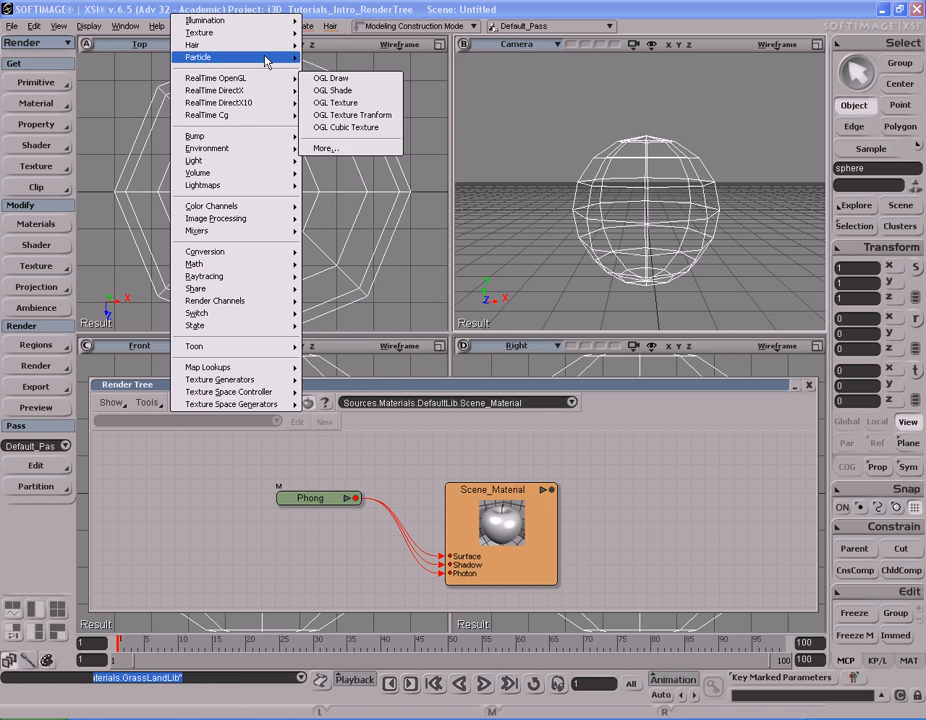
{"action": "mouse_move", "coordinate": [266, 24]}
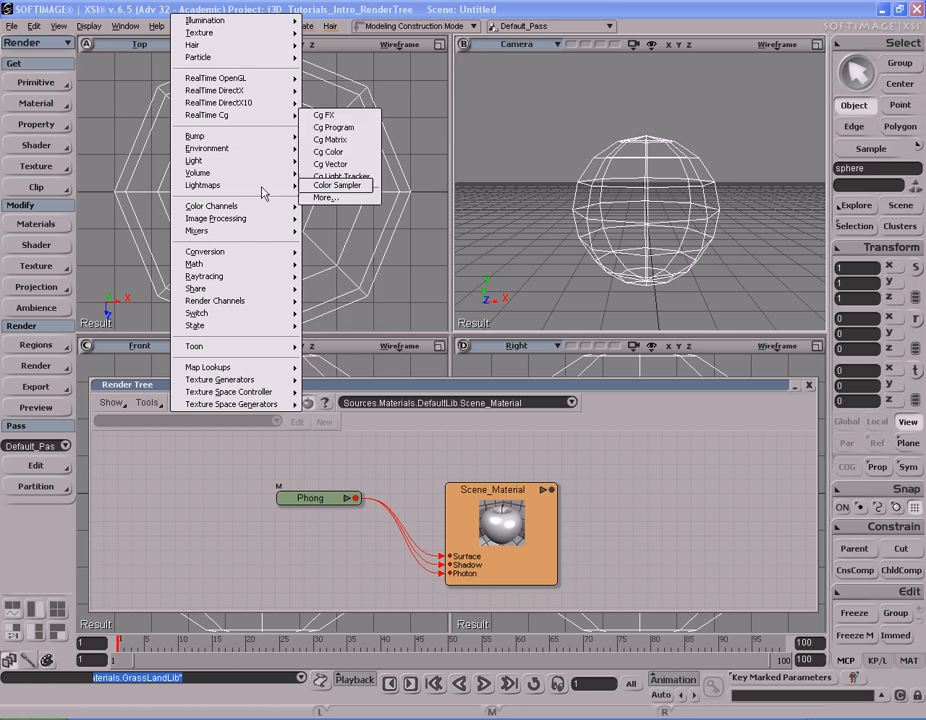
{"action": "mouse_move", "coordinate": [253, 291]}
{"action": "mouse_move", "coordinate": [276, 258]}
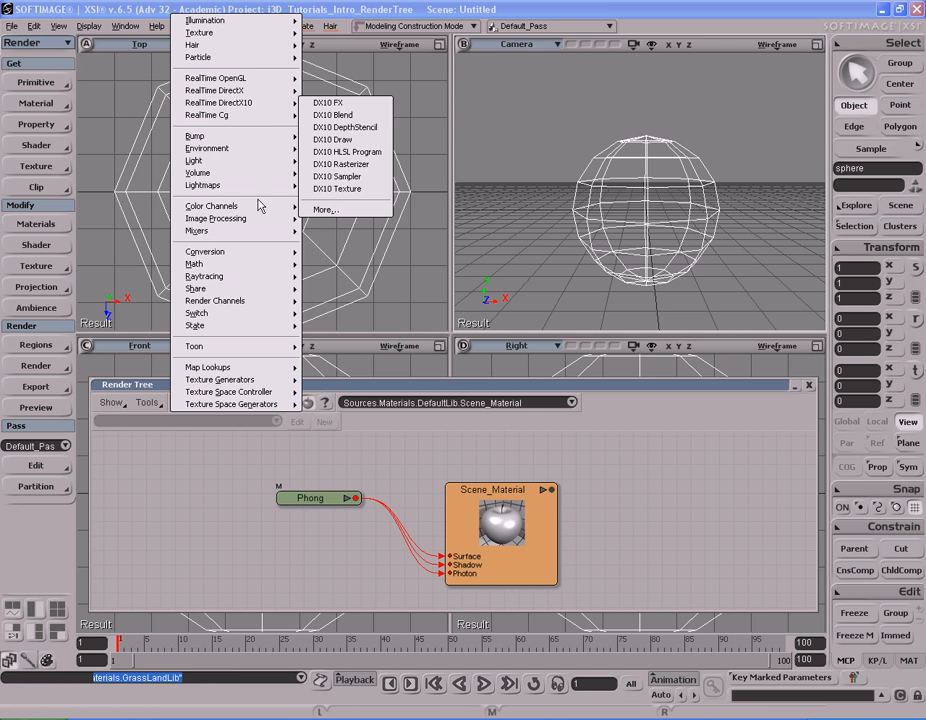
{"action": "mouse_move", "coordinate": [262, 140]}
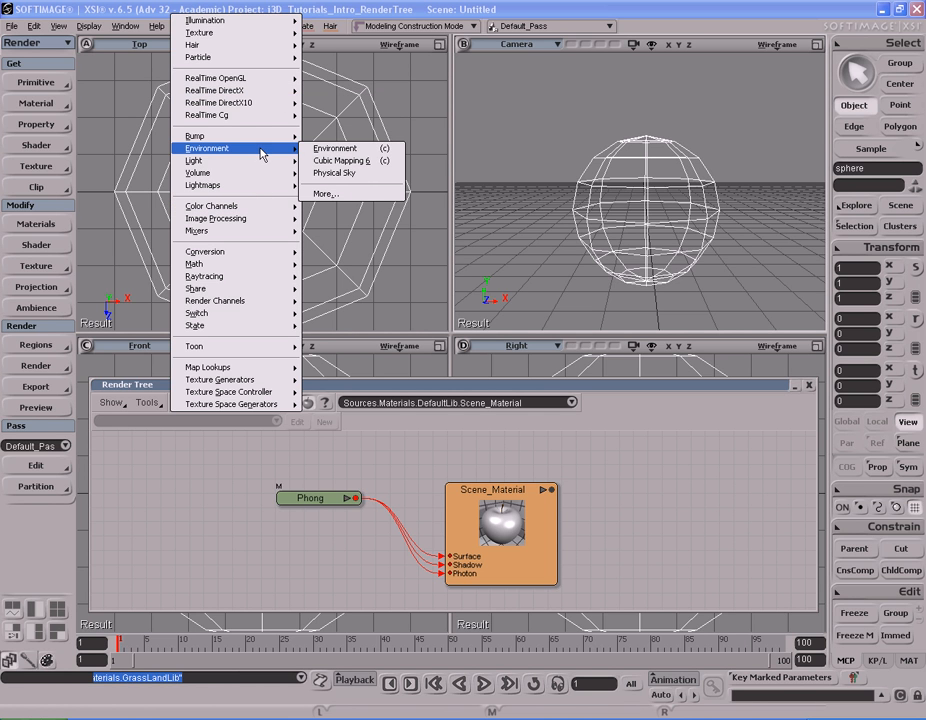
{"action": "mouse_move", "coordinate": [265, 327]}
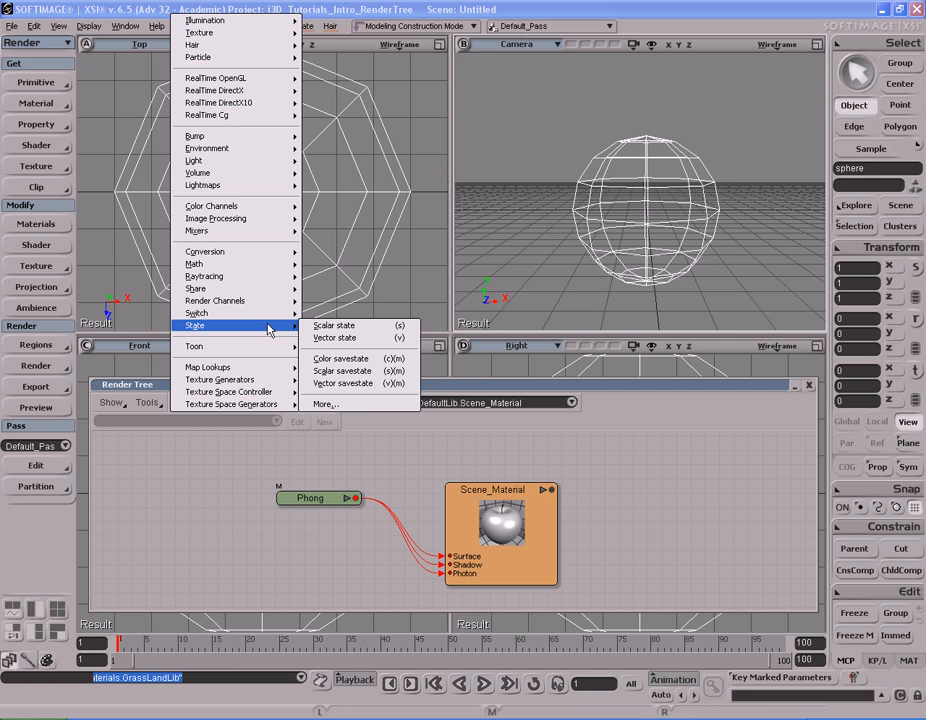
{"action": "mouse_move", "coordinate": [267, 254]}
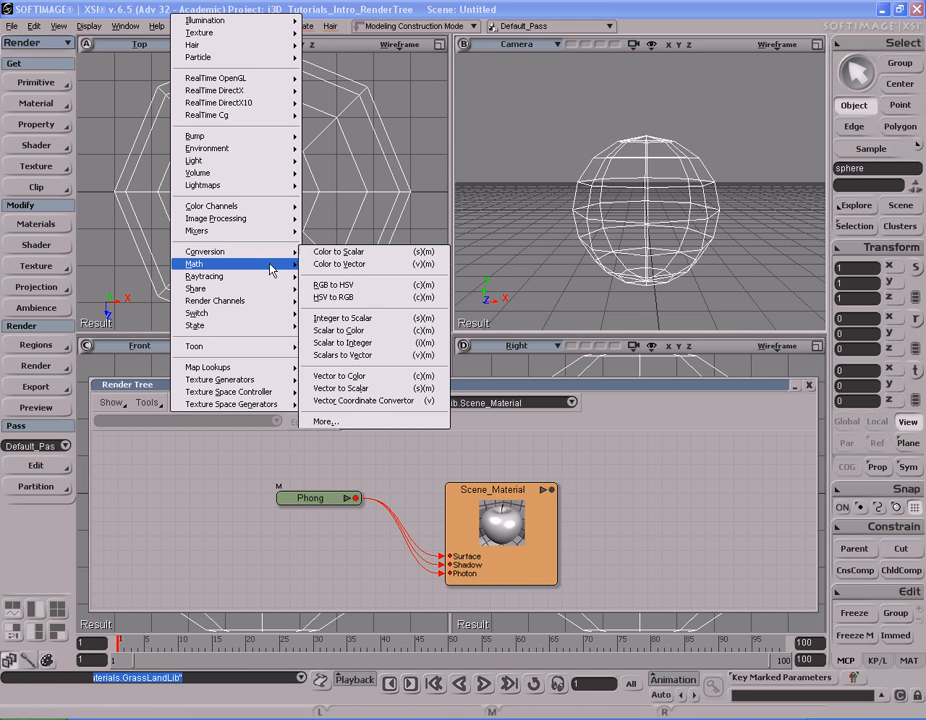
{"action": "mouse_move", "coordinate": [268, 370]}
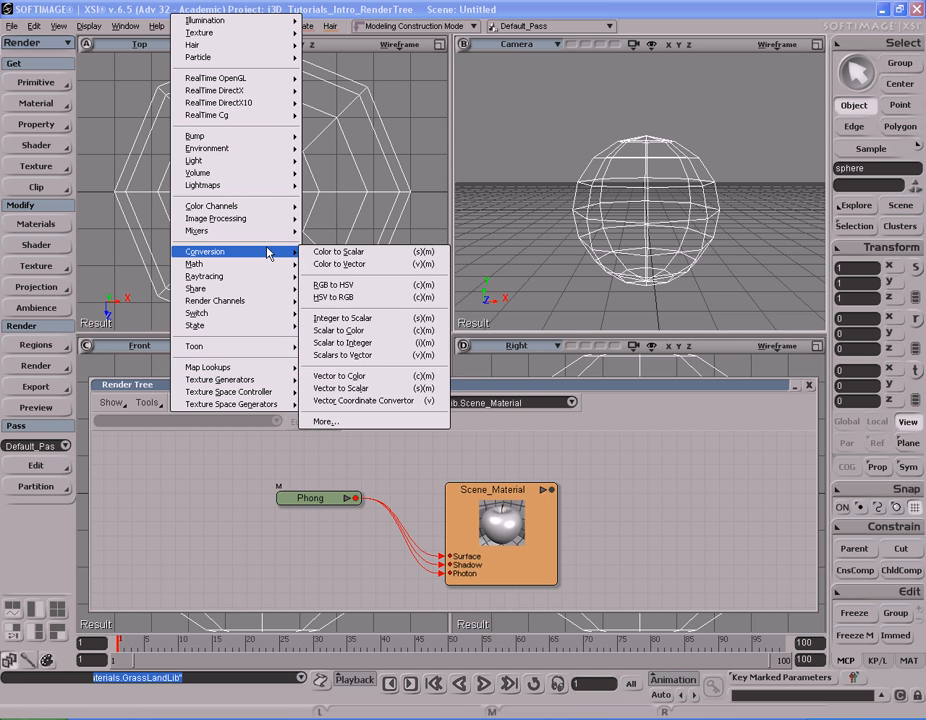
{"action": "mouse_move", "coordinate": [272, 24]}
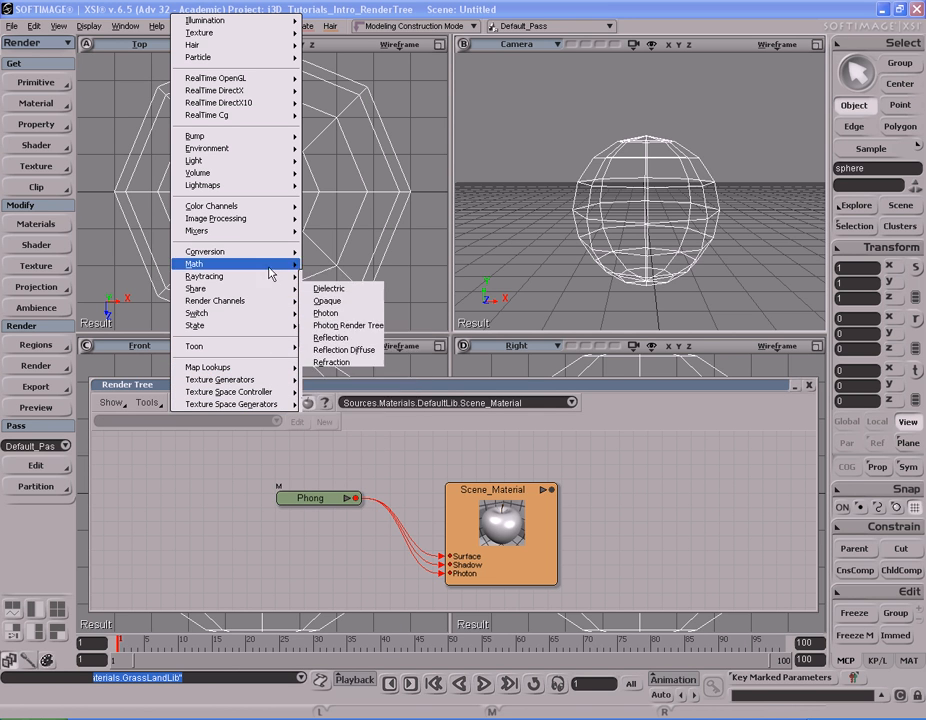
{"action": "mouse_move", "coordinate": [271, 60]}
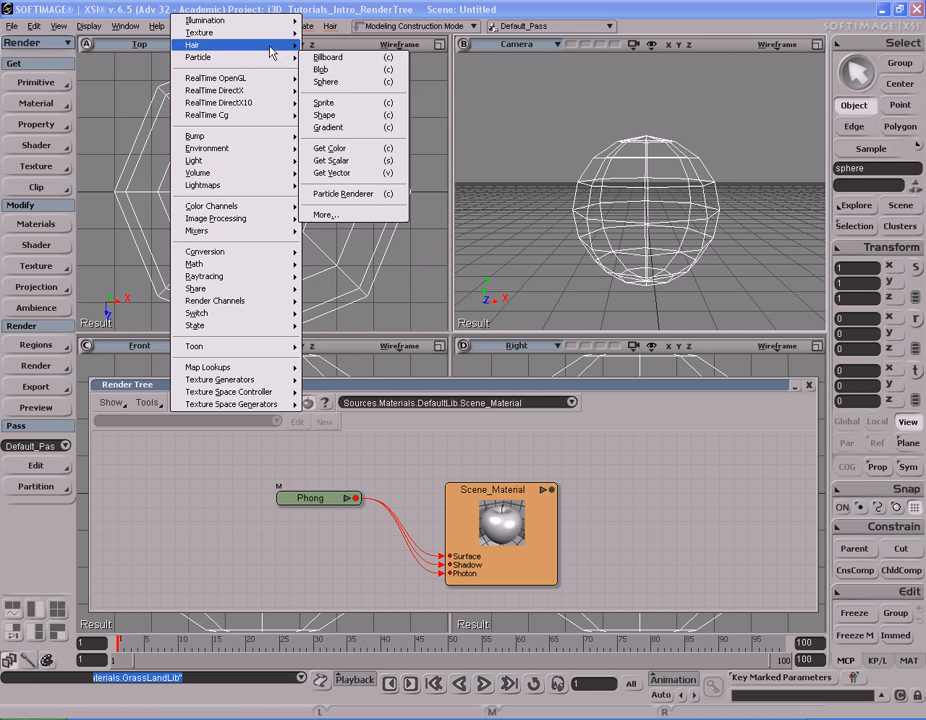
{"action": "left_click", "coordinate": [269, 453]}
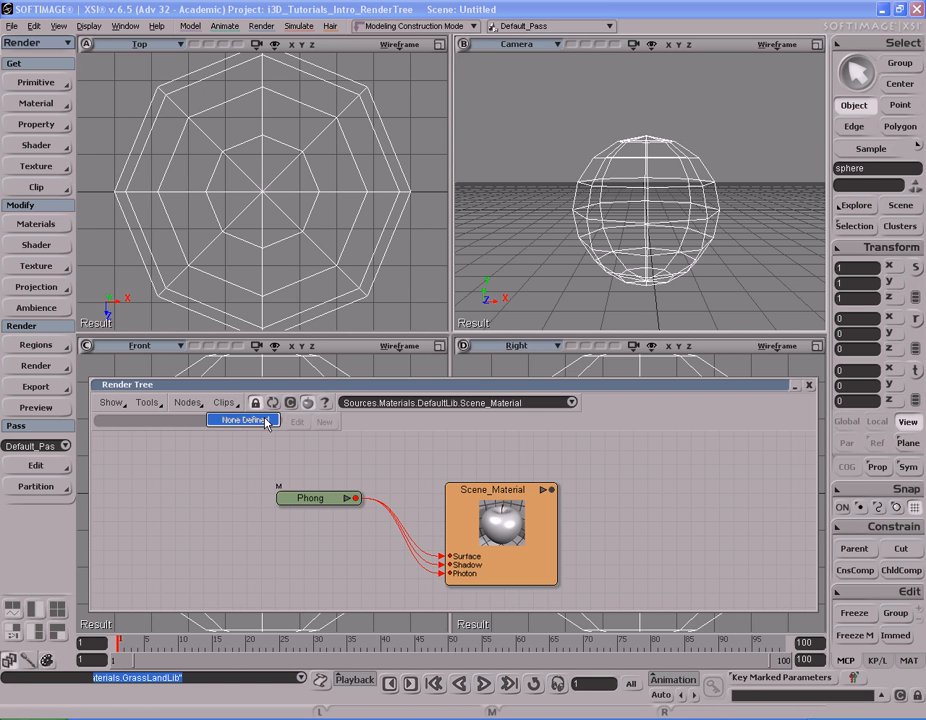
{"action": "left_click", "coordinate": [231, 452]}
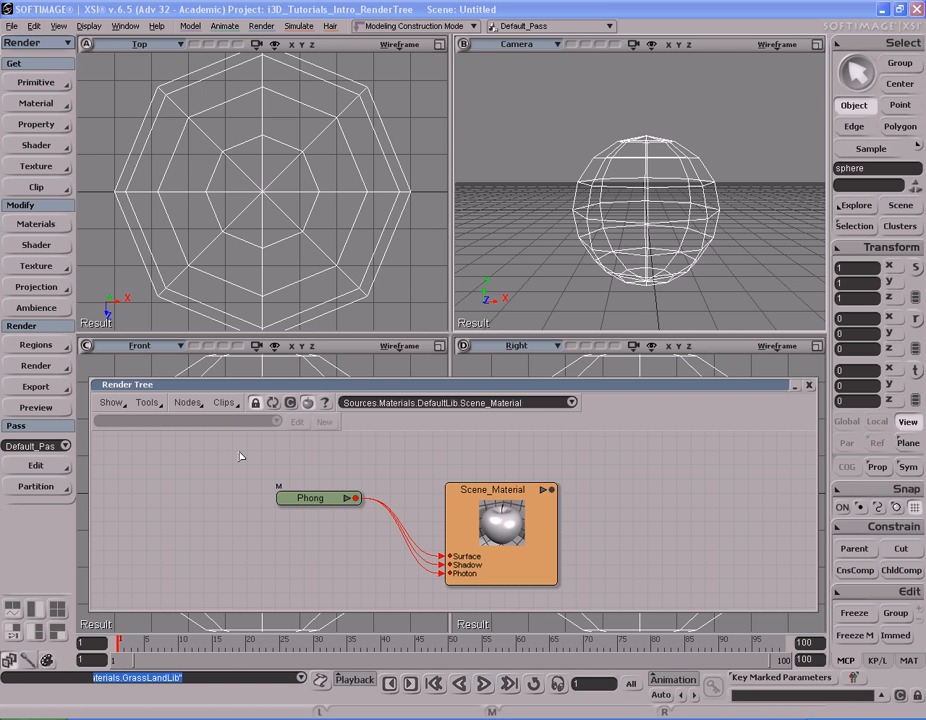
Toggle the shaderball preview off and on, and clear the Render Tree and reload the sphere's material
{"action": "left_click", "coordinate": [309, 405]}
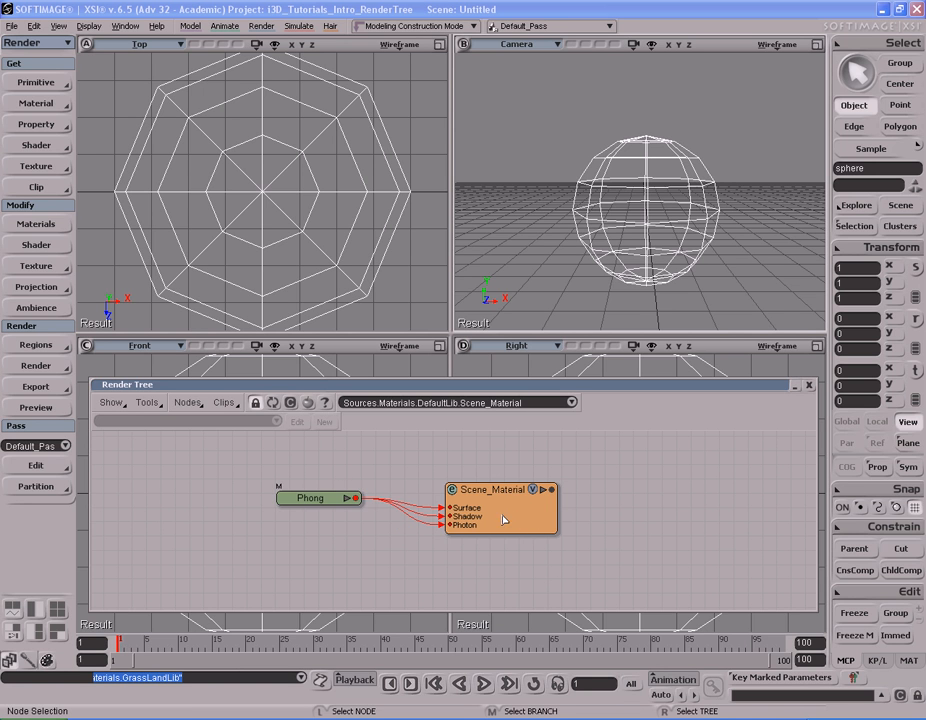
{"action": "left_click", "coordinate": [308, 404]}
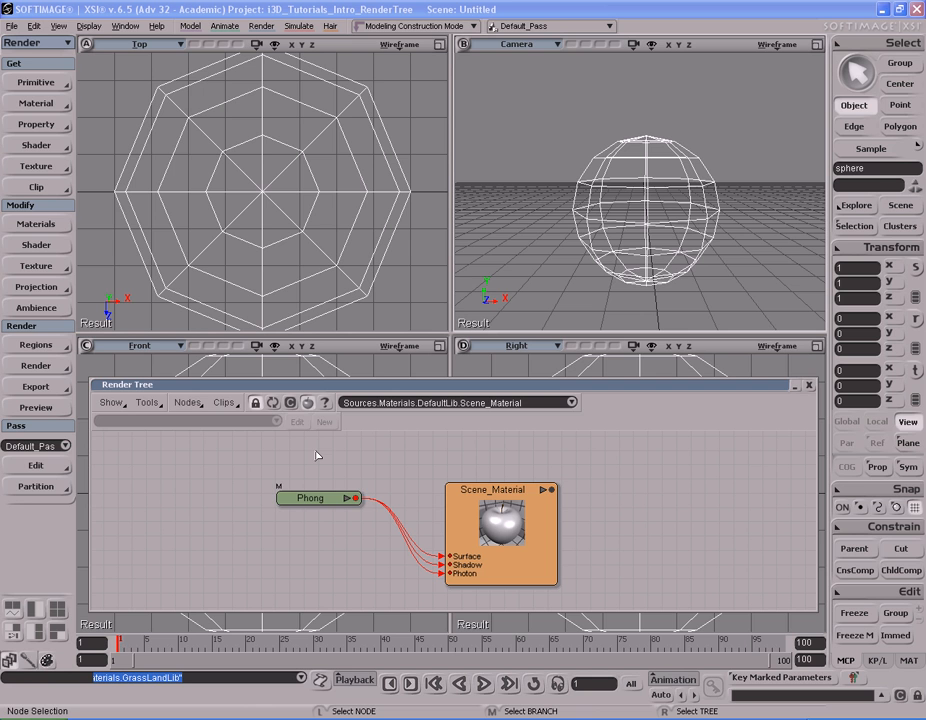
{"action": "left_click", "coordinate": [290, 404]}
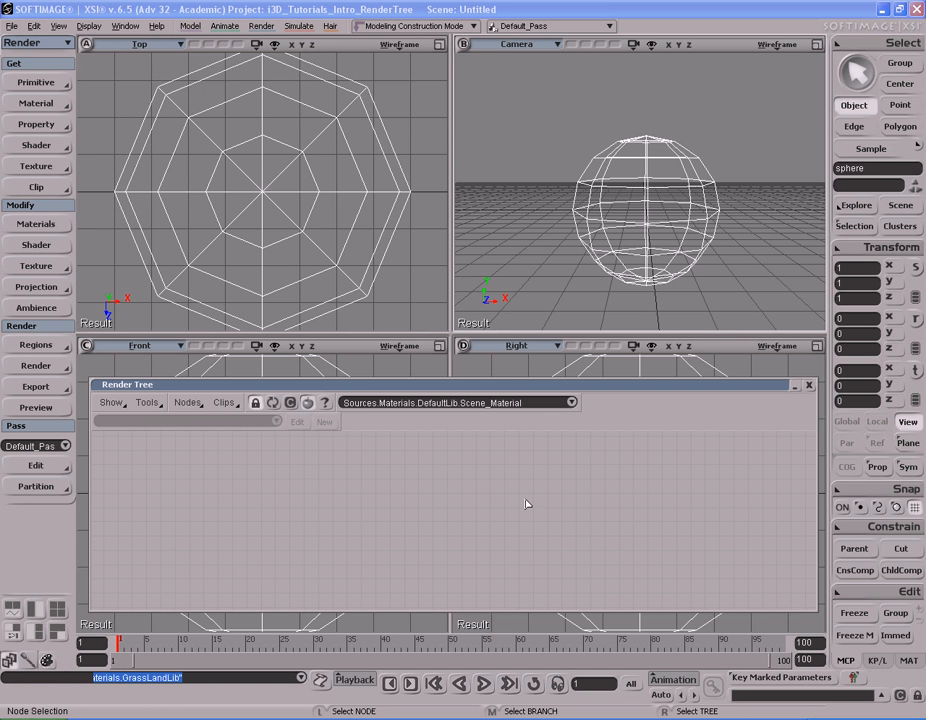
{"action": "left_click", "coordinate": [272, 402]}
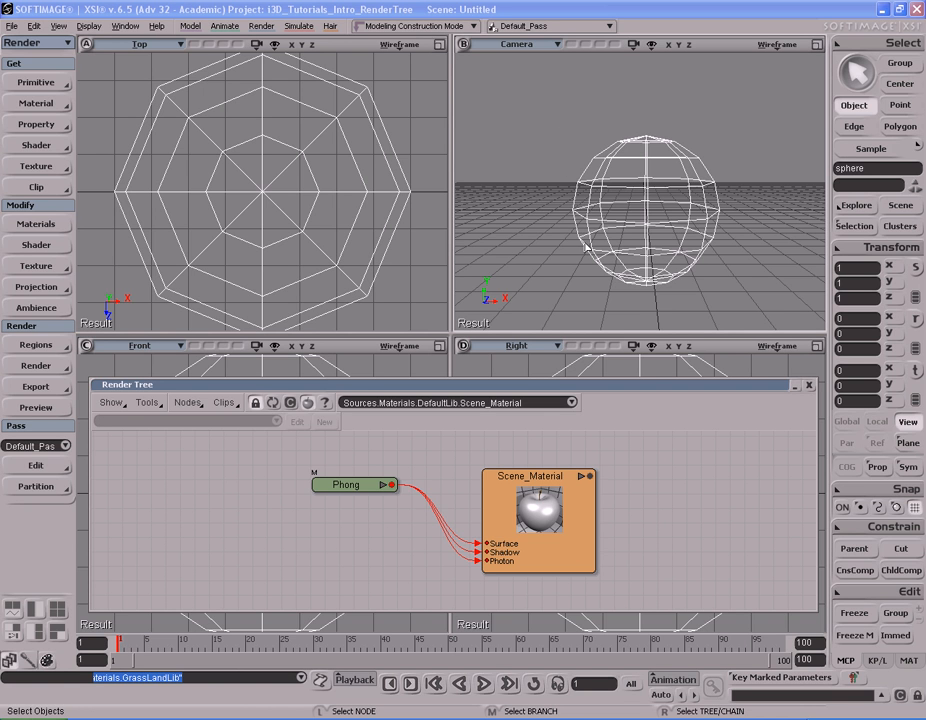
{"action": "mouse_move", "coordinate": [350, 485]}
{"action": "left_mouse_down"}
{"action": "mouse_move", "coordinate": [380, 481]}
{"action": "mouse_move", "coordinate": [359, 481]}
{"action": "mouse_move", "coordinate": [368, 481]}
{"action": "left_mouse_up"}
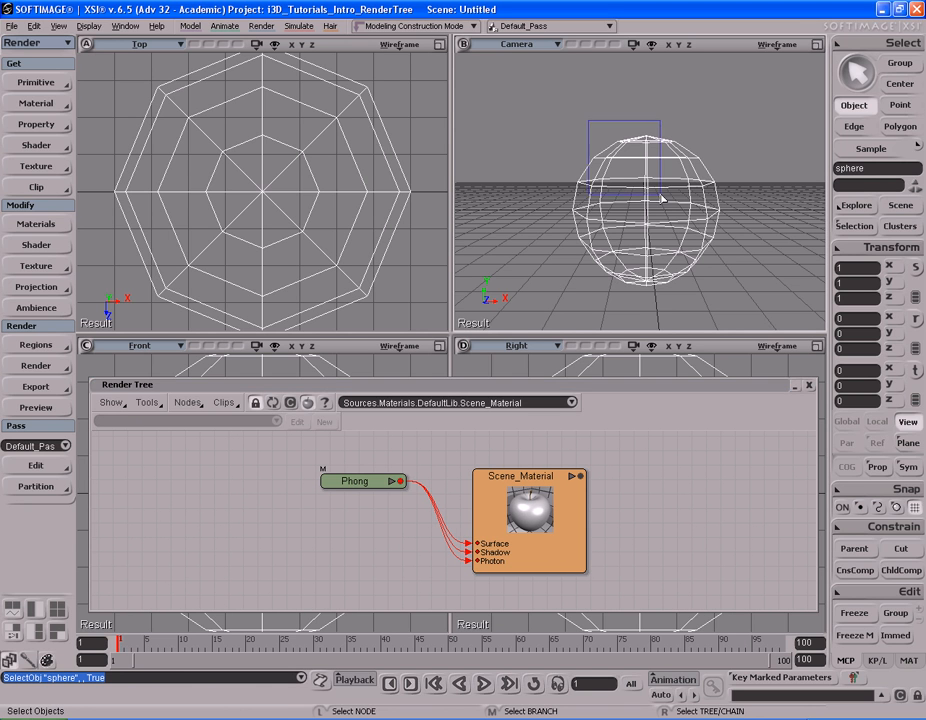
Duplicate the sphere and move the copy about 8.37 units in the negative X direction
{"action": "key", "text": "v"}
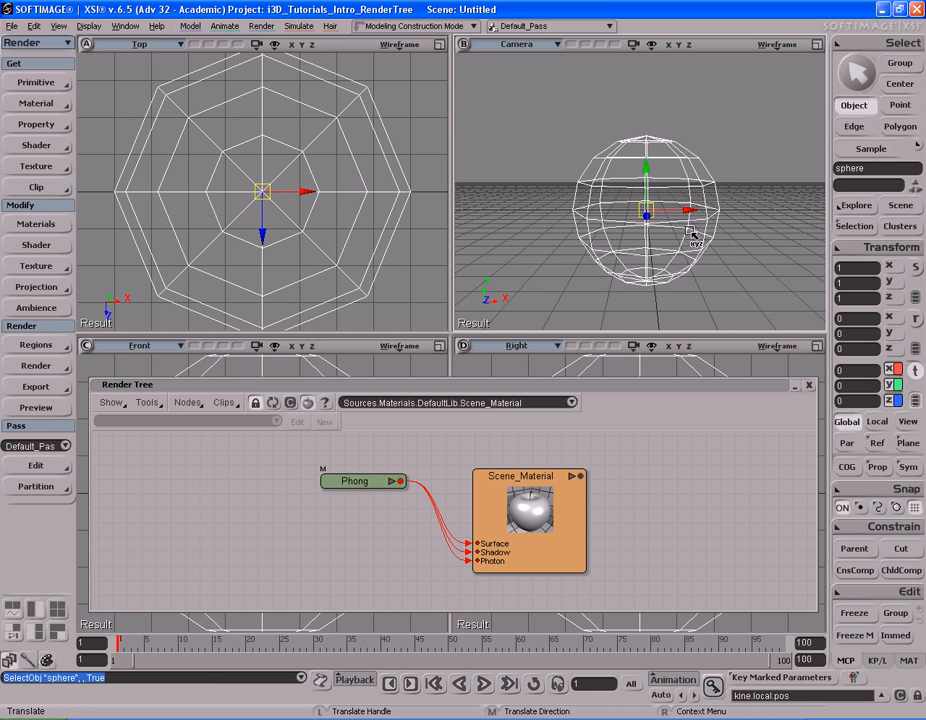
{"action": "key", "text": "ctrl+d"}
{"action": "left_click_drag", "start_coordinate": [692, 212], "coordinate": [547, 221]}
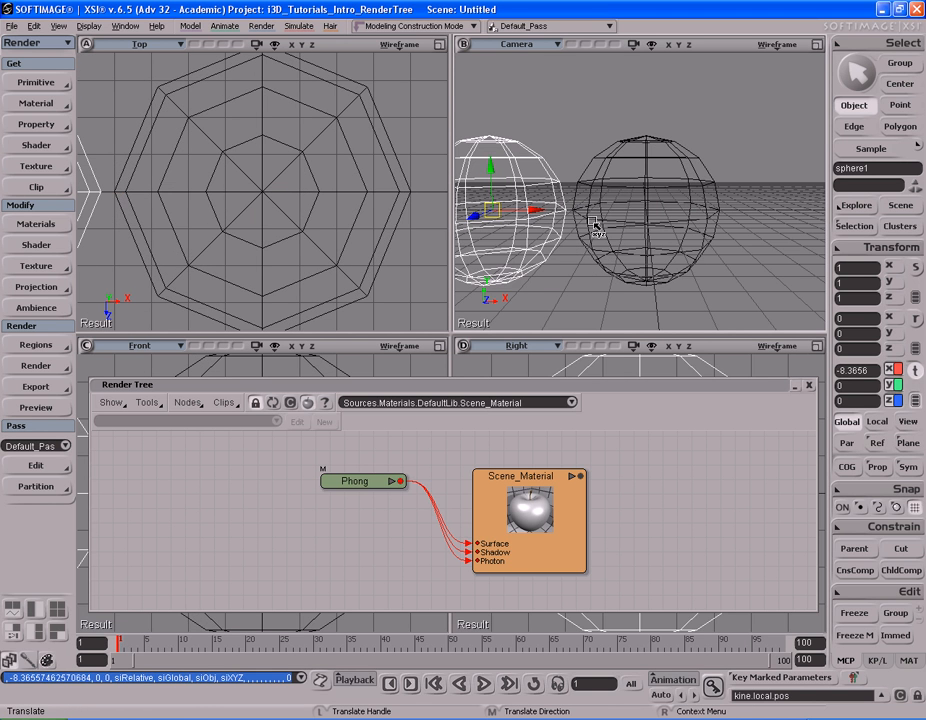
Select both spheres and try to update the Render Tree from the selection
{"action": "key", "text": "space"}
{"action": "left_click_drag", "start_coordinate": [523, 128], "coordinate": [640, 218]}
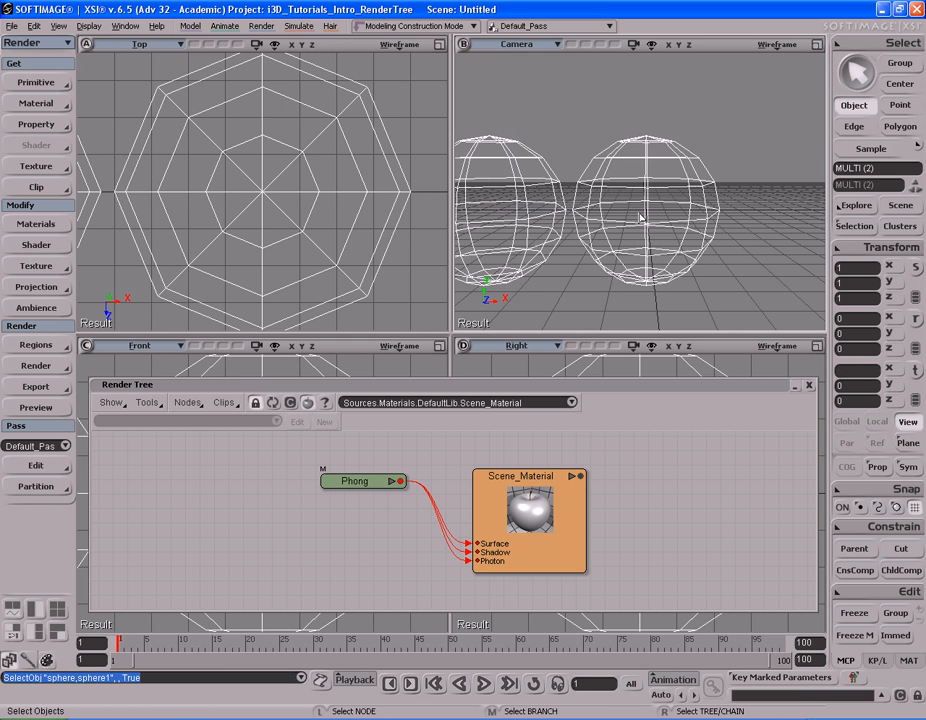
{"action": "left_click", "coordinate": [272, 403]}
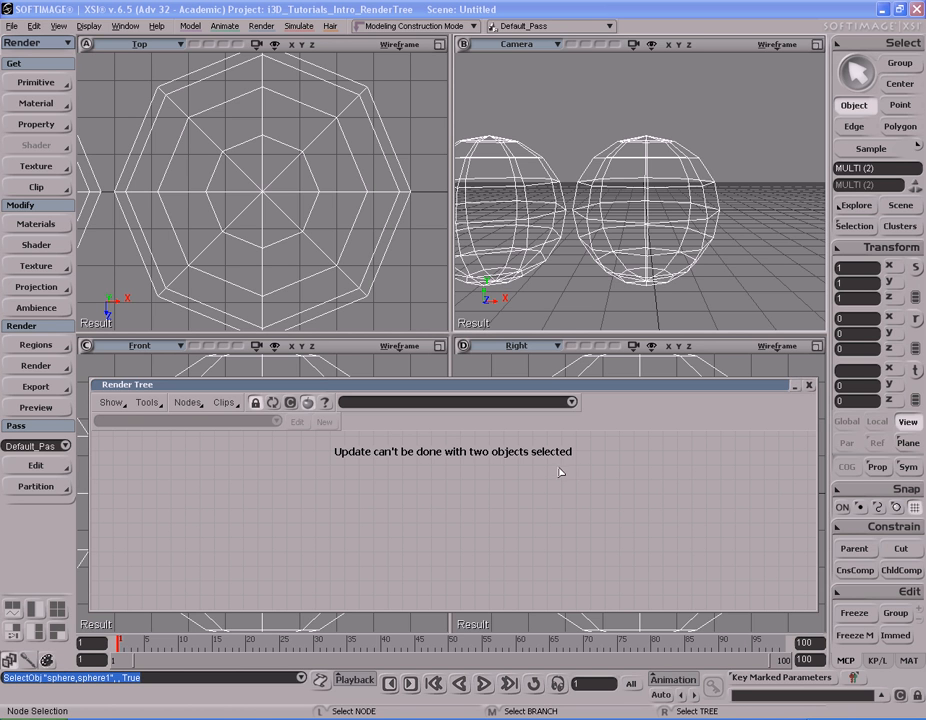
Delete the duplicate sphere and reload the original sphere's material in the Render Tree
{"action": "left_click", "coordinate": [510, 188]}
{"action": "key", "text": "Delete"}
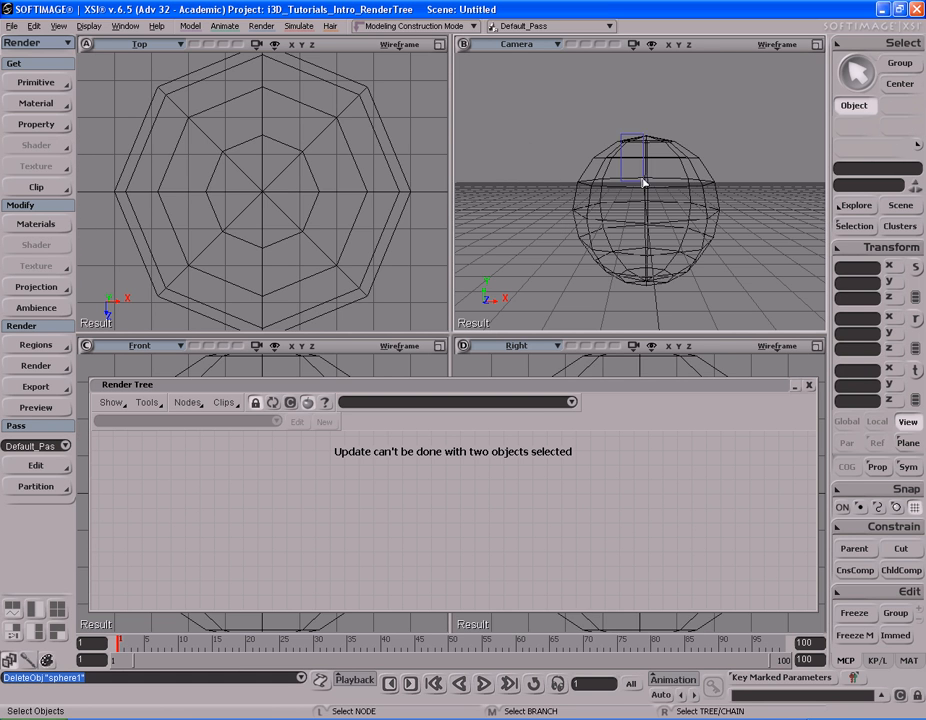
{"action": "left_click", "coordinate": [652, 198]}
{"action": "left_click", "coordinate": [287, 403]}
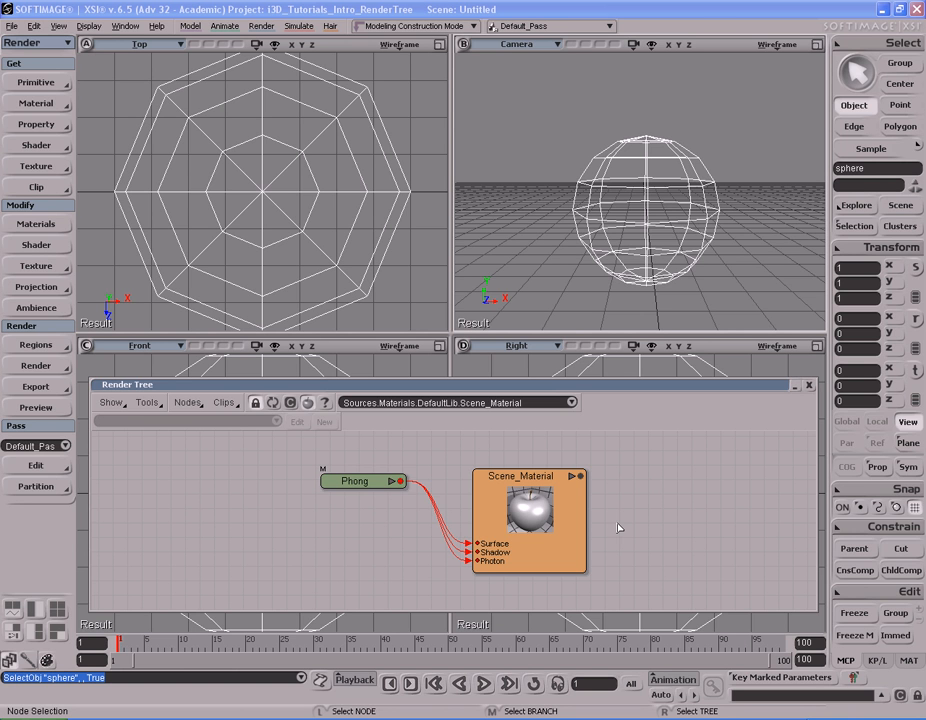
Reposition the Phong node to the left of and slightly above the Scene_Material node
{"action": "mouse_move", "coordinate": [347, 483]}
{"action": "left_mouse_down"}
{"action": "mouse_move", "coordinate": [375, 483]}
{"action": "mouse_move", "coordinate": [356, 476]}
{"action": "mouse_move", "coordinate": [317, 537]}
{"action": "mouse_move", "coordinate": [341, 478]}
{"action": "left_mouse_up"}
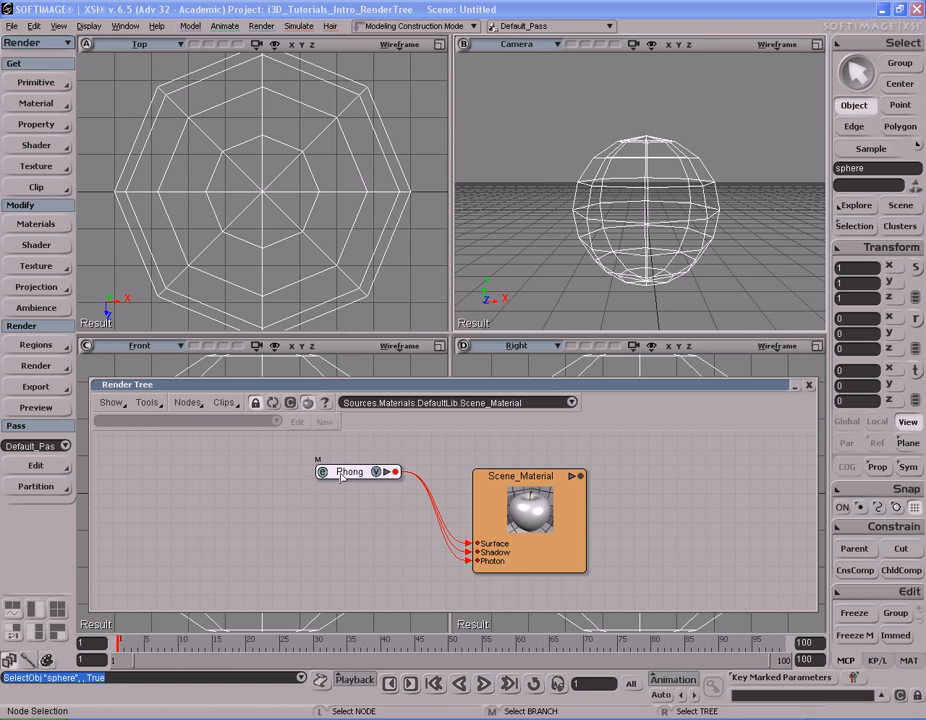
{"action": "left_click", "coordinate": [393, 520]}
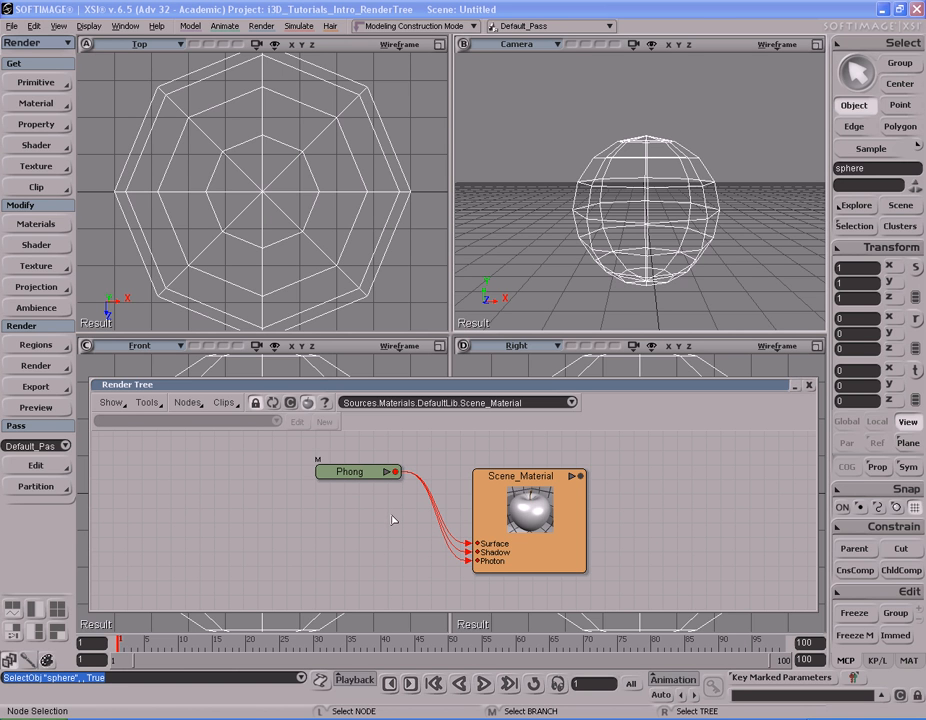
{"action": "left_click", "coordinate": [360, 476]}
{"action": "left_click_drag", "start_coordinate": [359, 476], "coordinate": [189, 464]}
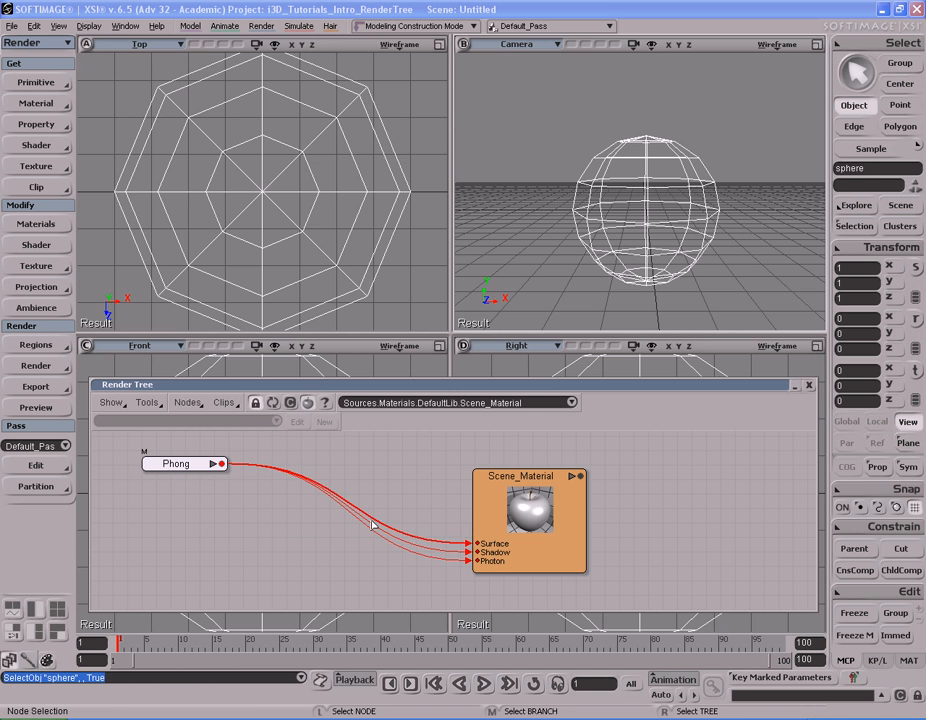
{"action": "mouse_move", "coordinate": [176, 464]}
{"action": "left_mouse_down"}
{"action": "mouse_move", "coordinate": [314, 466]}
{"action": "mouse_move", "coordinate": [252, 570]}
{"action": "mouse_move", "coordinate": [196, 538]}
{"action": "mouse_move", "coordinate": [378, 466]}
{"action": "mouse_move", "coordinate": [316, 393]}
{"action": "mouse_move", "coordinate": [632, 461]}
{"action": "mouse_move", "coordinate": [750, 532]}
{"action": "mouse_move", "coordinate": [253, 496]}
{"action": "mouse_move", "coordinate": [615, 615]}
{"action": "mouse_move", "coordinate": [229, 497]}
{"action": "mouse_move", "coordinate": [341, 532]}
{"action": "mouse_move", "coordinate": [585, 561]}
{"action": "mouse_move", "coordinate": [680, 605]}
{"action": "mouse_move", "coordinate": [301, 498]}
{"action": "mouse_move", "coordinate": [270, 454]}
{"action": "mouse_move", "coordinate": [352, 545]}
{"action": "mouse_move", "coordinate": [562, 546]}
{"action": "mouse_move", "coordinate": [193, 478]}
{"action": "mouse_move", "coordinate": [185, 458]}
{"action": "left_mouse_up"}
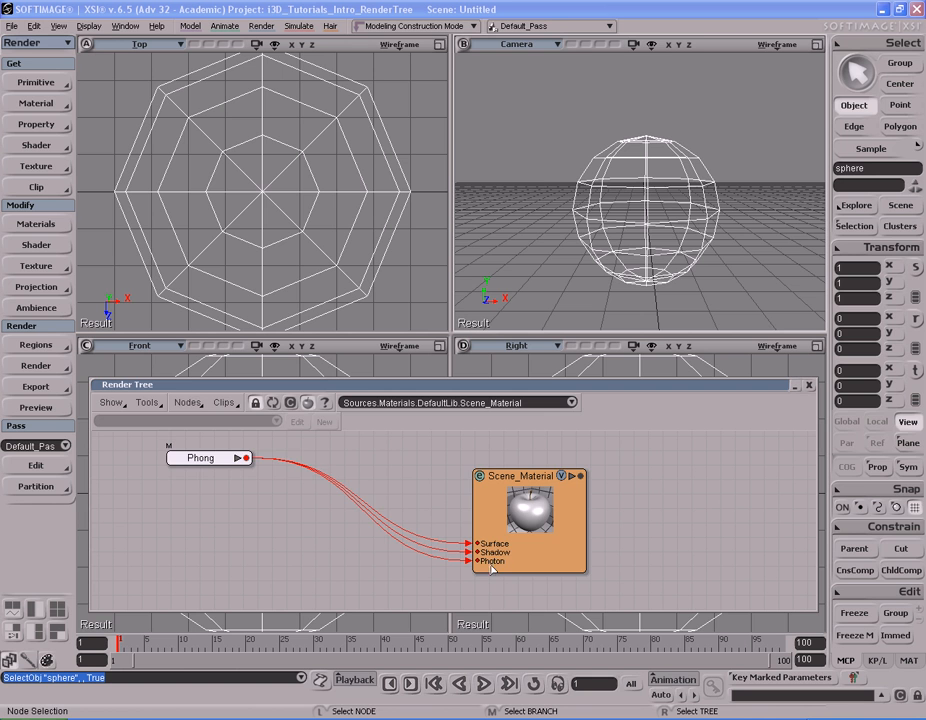
{"action": "left_click_drag", "start_coordinate": [202, 465], "coordinate": [303, 466]}
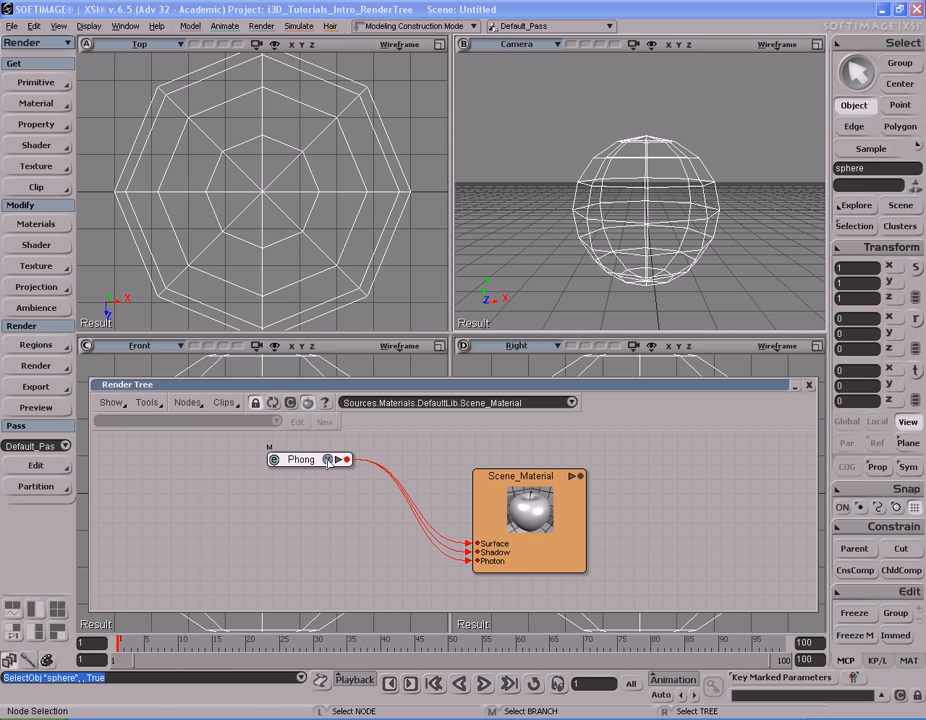
{"action": "left_click_drag", "start_coordinate": [304, 463], "coordinate": [323, 462]}
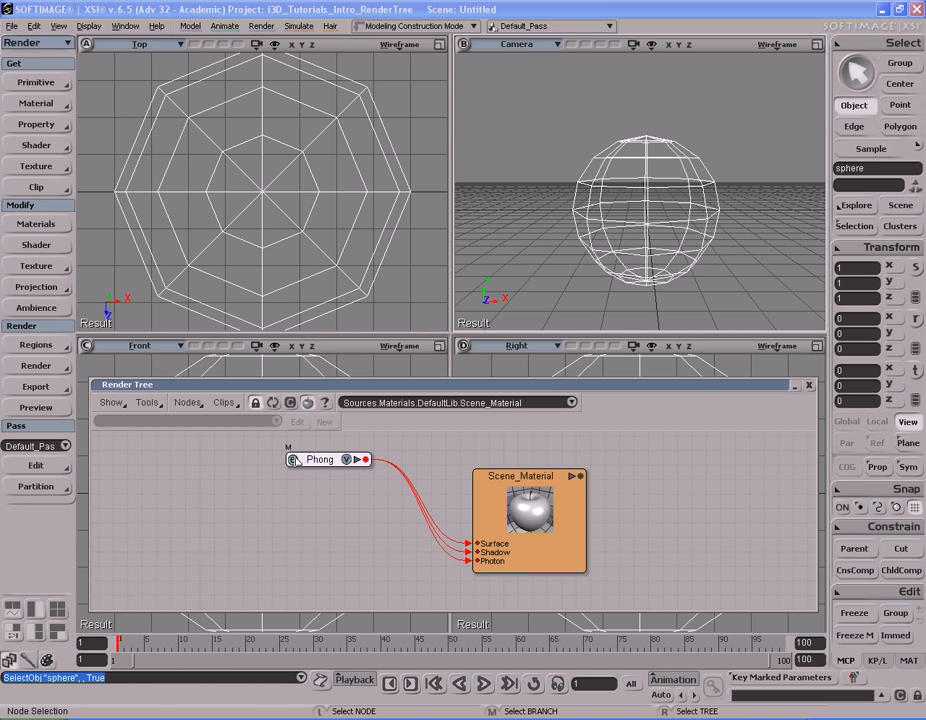
Open the Phong node's properties clear of the Camera view and set its diffuse color to green, RGB 0.208, 0.698, 0.325
{"action": "double_click", "coordinate": [293, 460]}
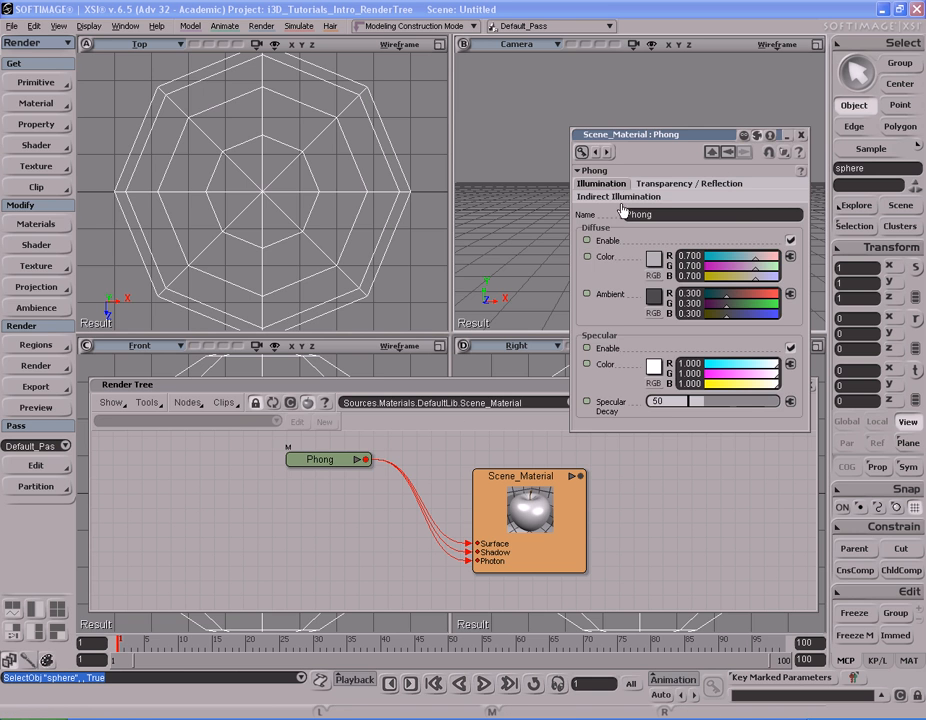
{"action": "left_click_drag", "start_coordinate": [680, 143], "coordinate": [215, 80]}
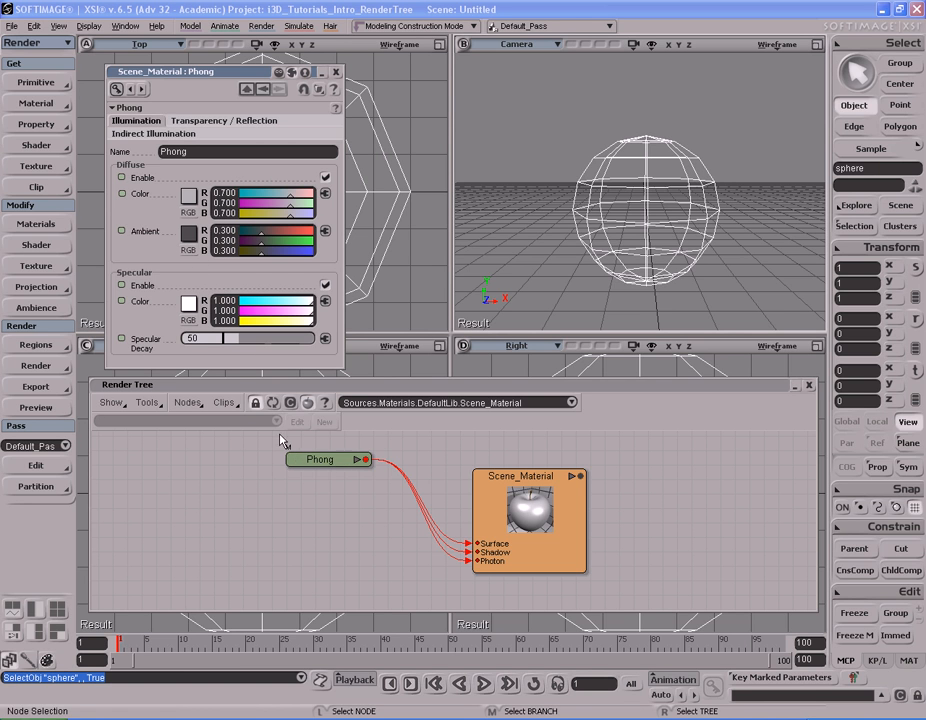
{"action": "left_click", "coordinate": [188, 195]}
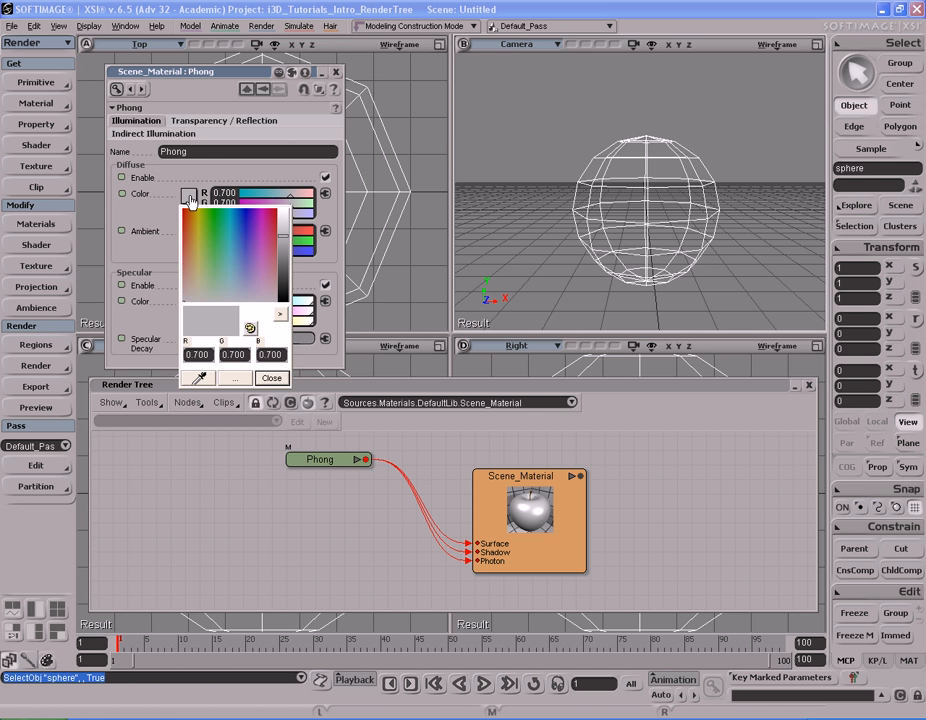
{"action": "left_click", "coordinate": [220, 242]}
{"action": "left_click", "coordinate": [267, 379]}
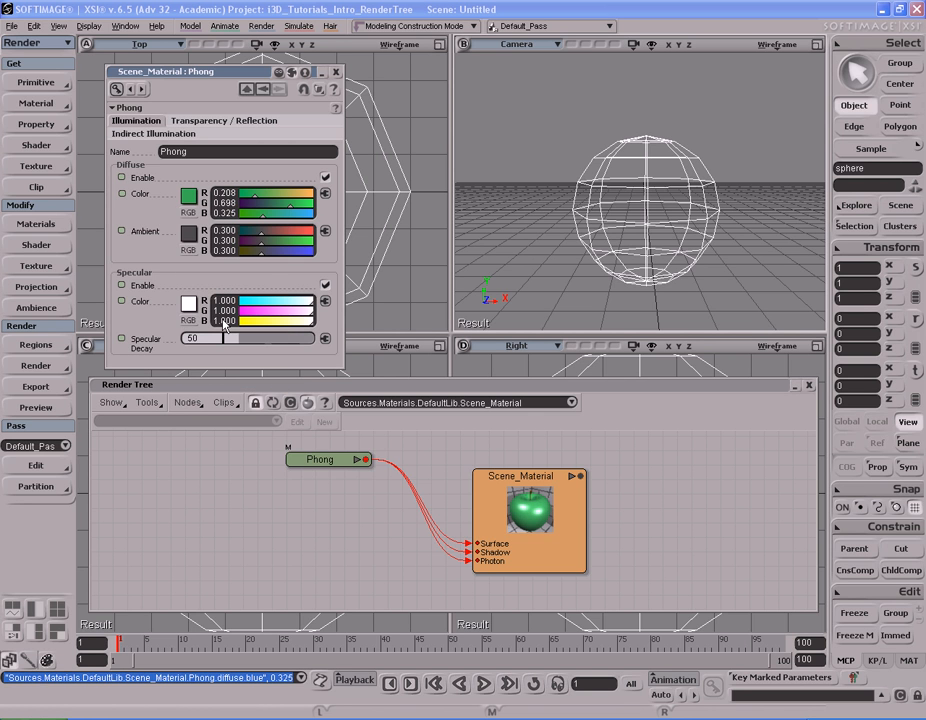
Examine the Phong shader's Transparency / Reflection and Indirect Illumination settings
{"action": "left_click", "coordinate": [224, 122]}
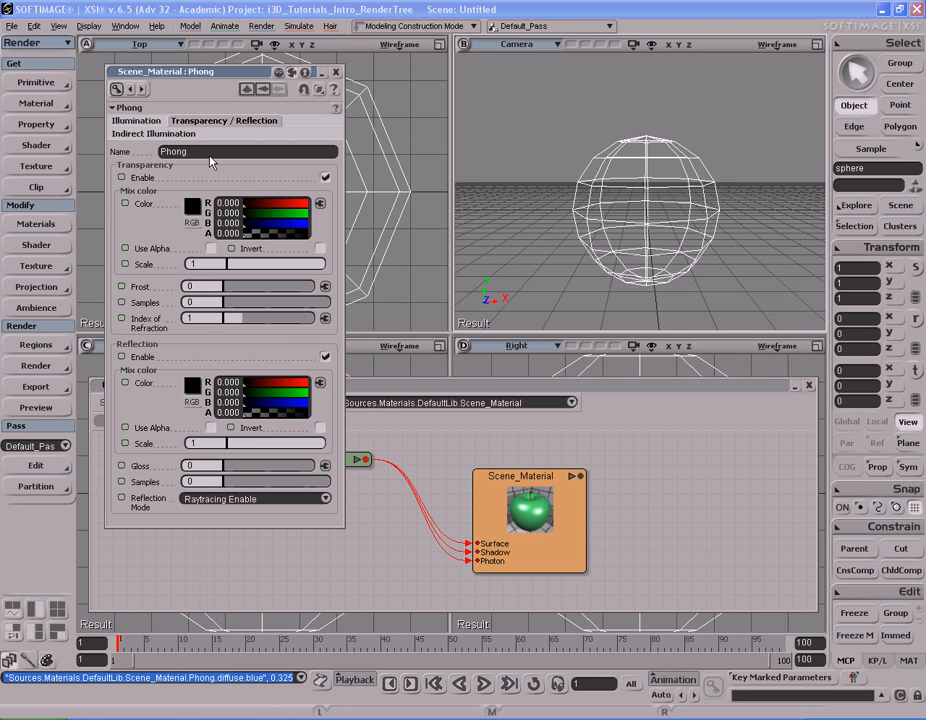
{"action": "left_click", "coordinate": [150, 133]}
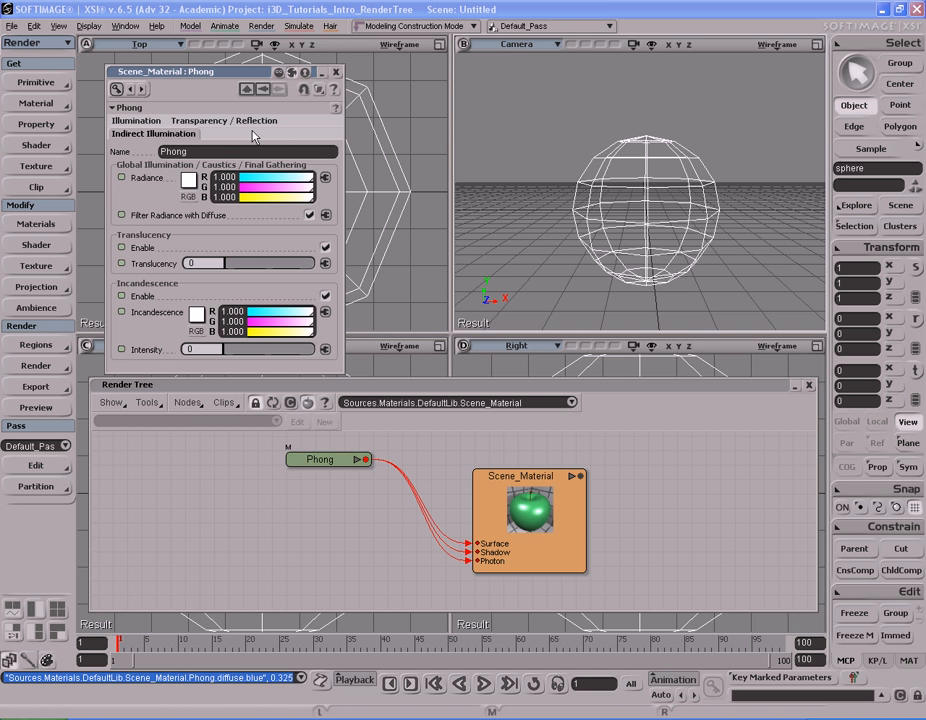
Review the Phong shader's Transparency / Reflection and Illumination settings and the available shader node categories, closing the Phong properties when done
{"action": "left_click", "coordinate": [215, 121]}
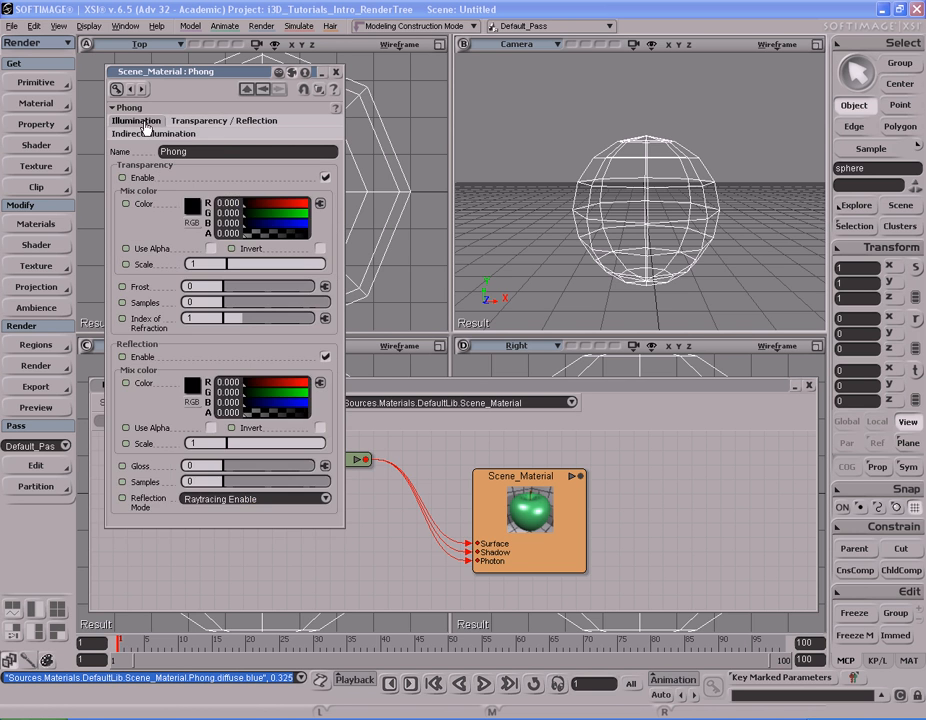
{"action": "left_click", "coordinate": [137, 121]}
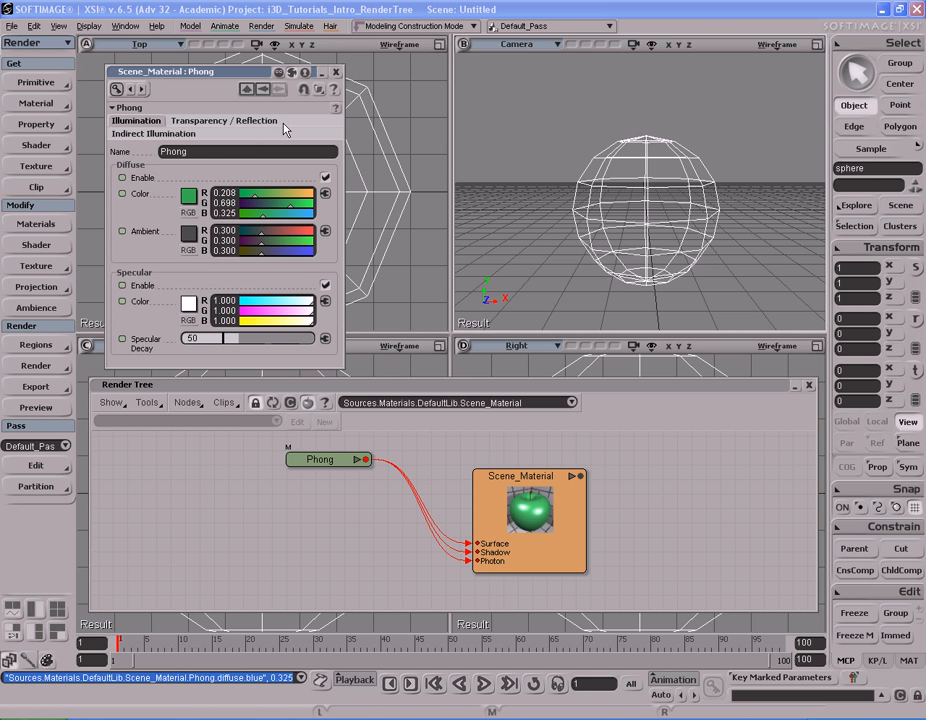
{"action": "left_click", "coordinate": [189, 406]}
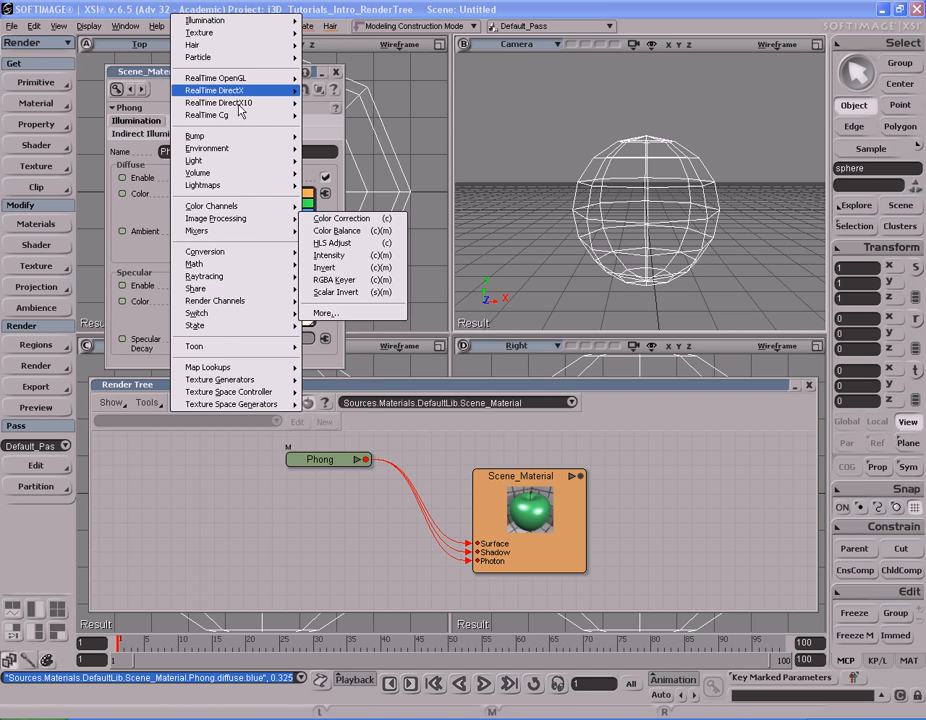
{"action": "left_click", "coordinate": [206, 547]}
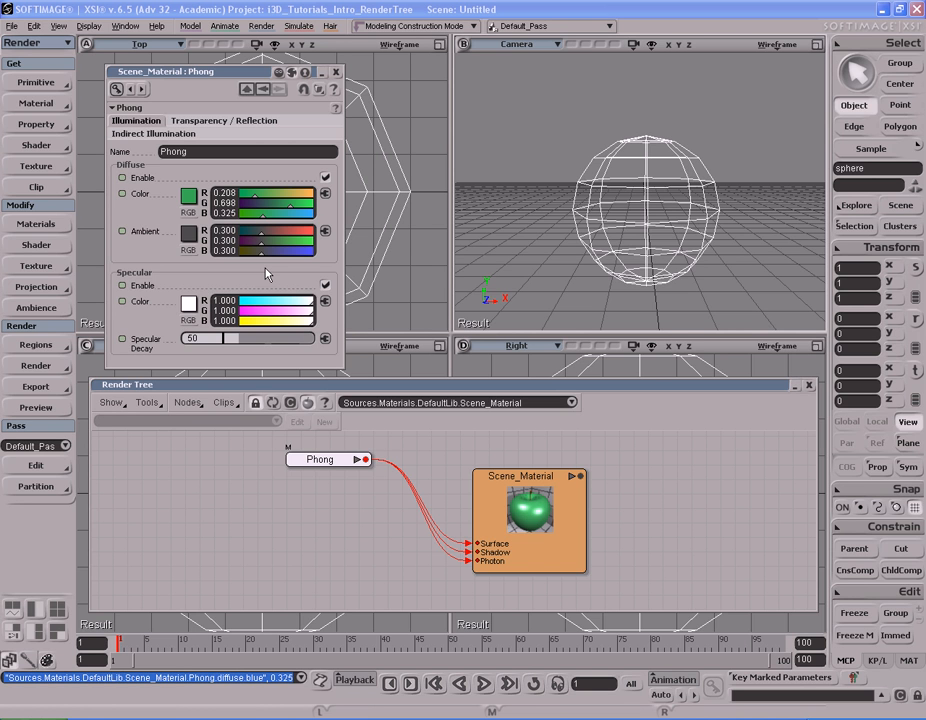
{"action": "left_click", "coordinate": [336, 72]}
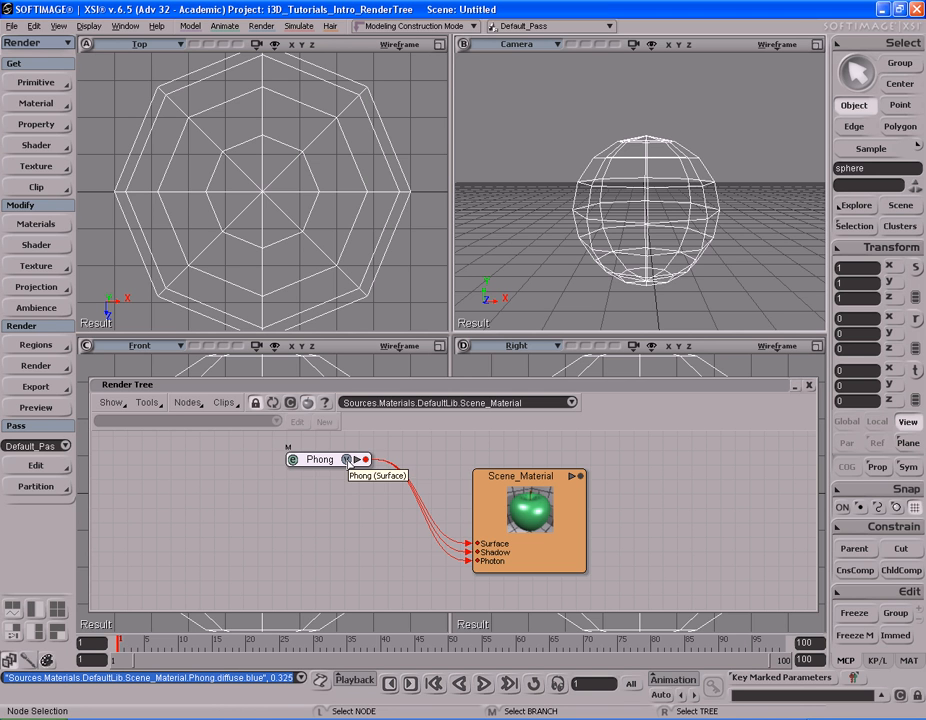
Open the Phong node's shaderball preview and place it over the Top view, clear of the sphere in the Camera view
{"action": "left_click", "coordinate": [347, 459]}
{"action": "left_click_drag", "start_coordinate": [548, 62], "coordinate": [468, 151]}
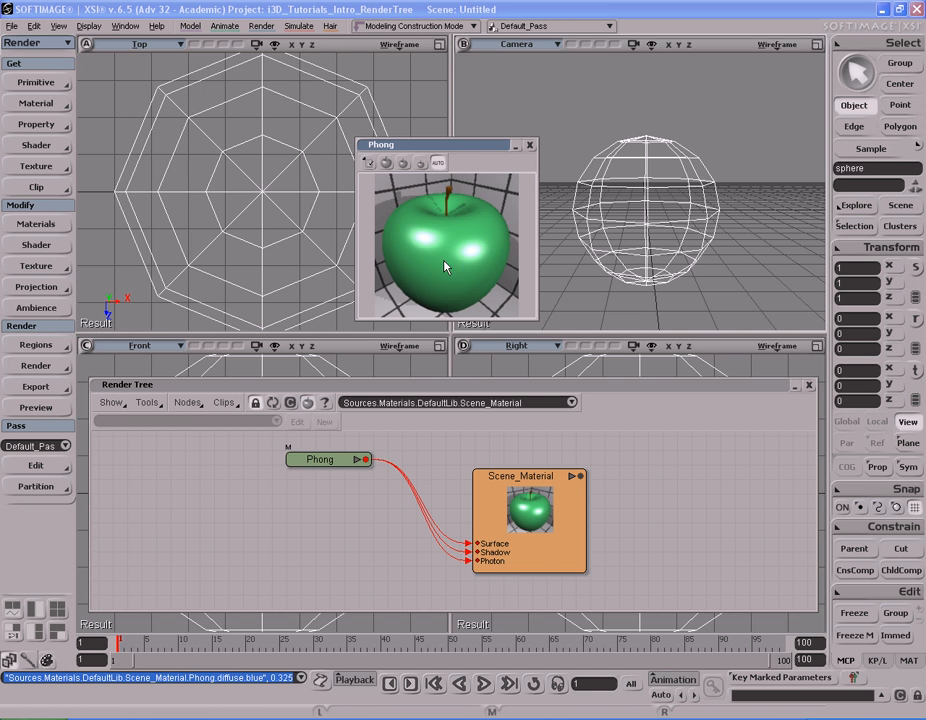
{"action": "left_click_drag", "start_coordinate": [469, 145], "coordinate": [367, 125]}
Render a region around the sphere in the Camera view to compare it with the Phong preview, and clear the region
{"action": "key", "text": "q"}
{"action": "left_click_drag", "start_coordinate": [528, 104], "coordinate": [756, 301]}
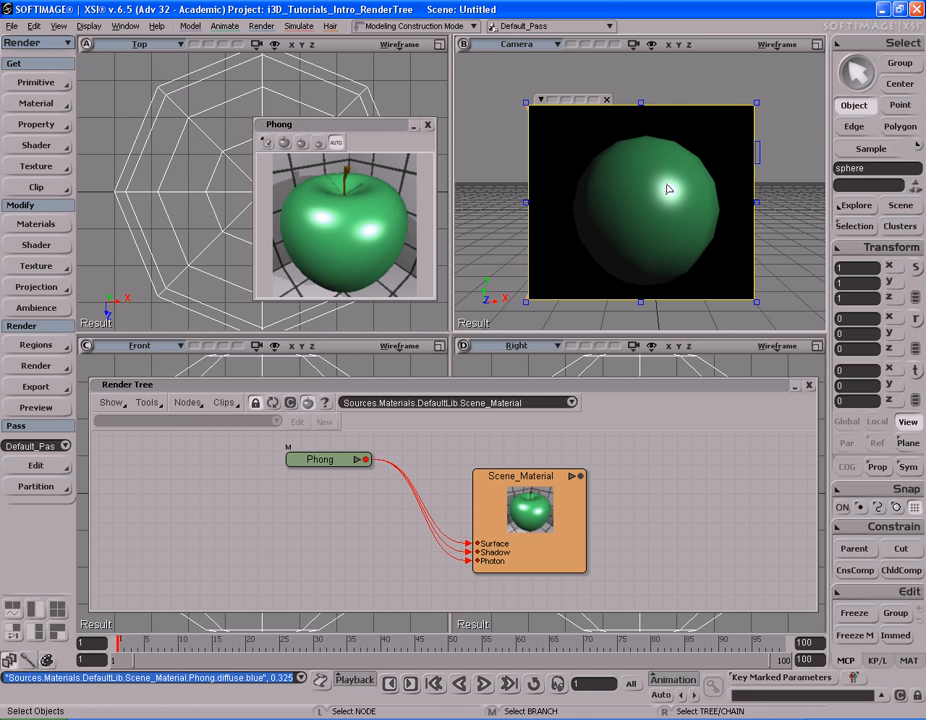
{"action": "key", "text": "q"}
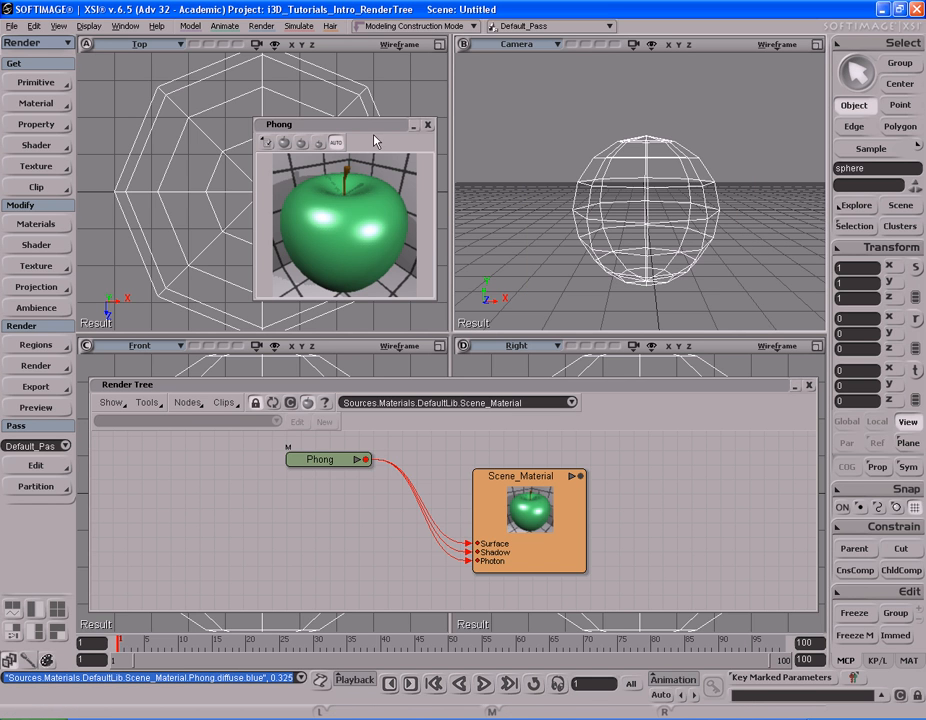
Try the Phong preview's smaller shaderball sizes and set it to the 256x256 shaderball
{"action": "left_click", "coordinate": [371, 126]}
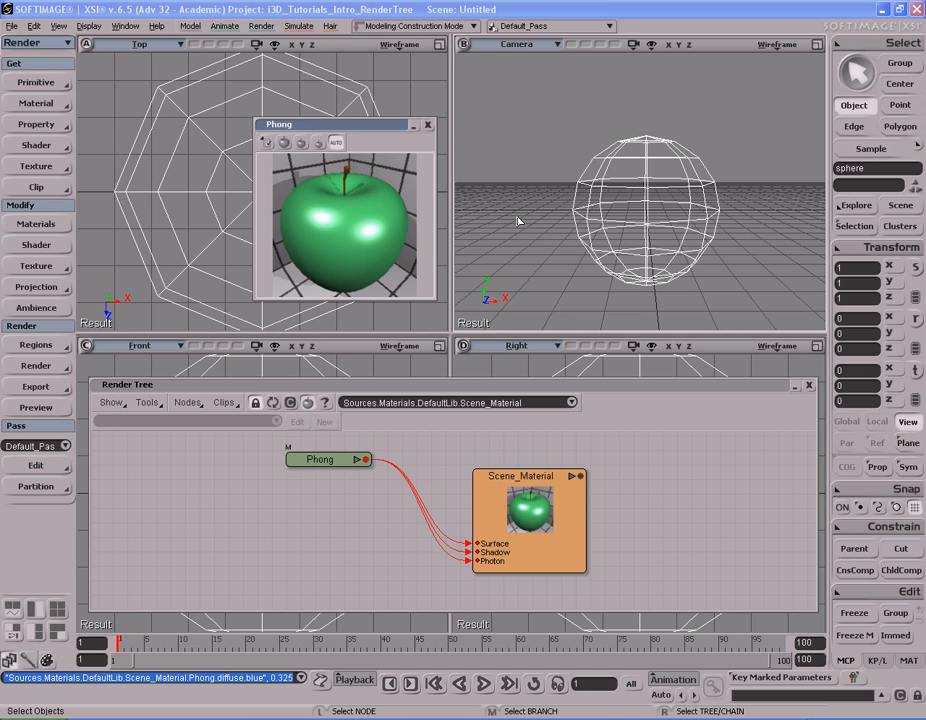
{"action": "left_click_drag", "start_coordinate": [366, 128], "coordinate": [388, 119]}
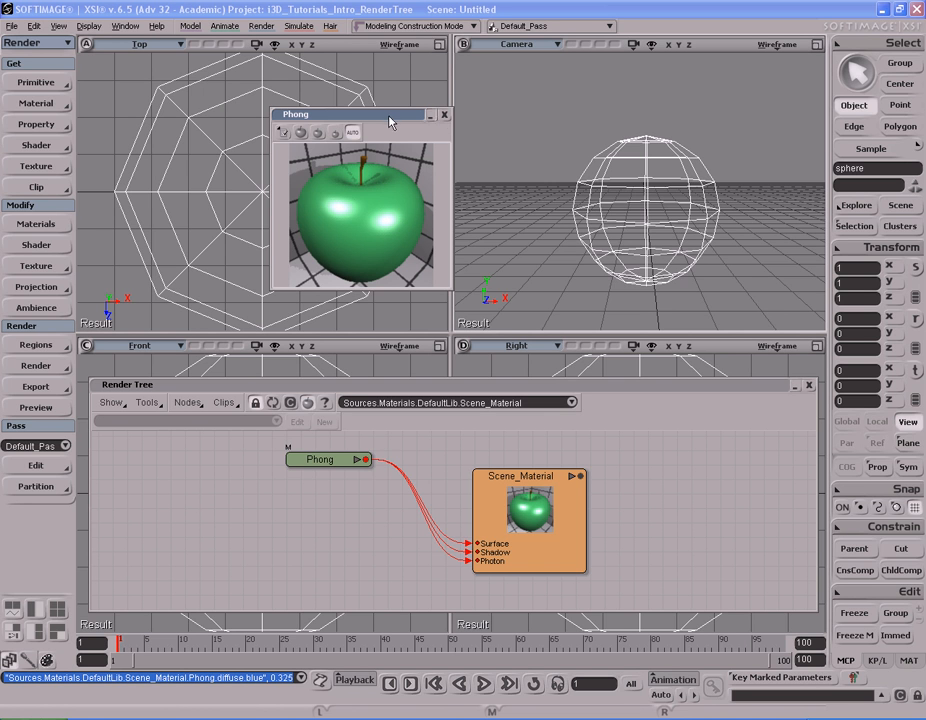
{"action": "left_click", "coordinate": [335, 134]}
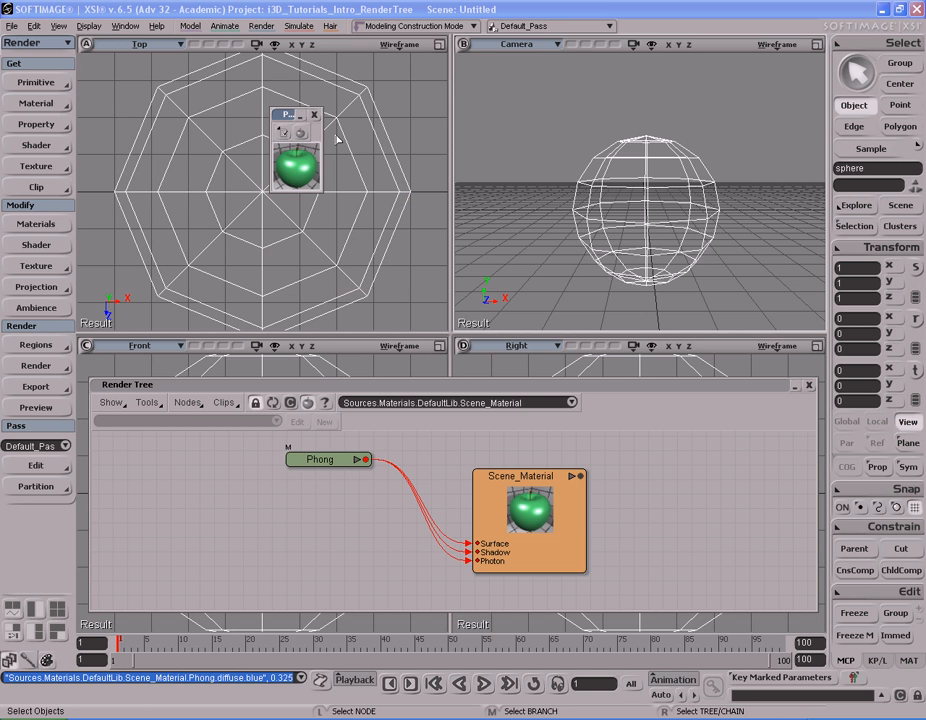
{"action": "left_click", "coordinate": [301, 133]}
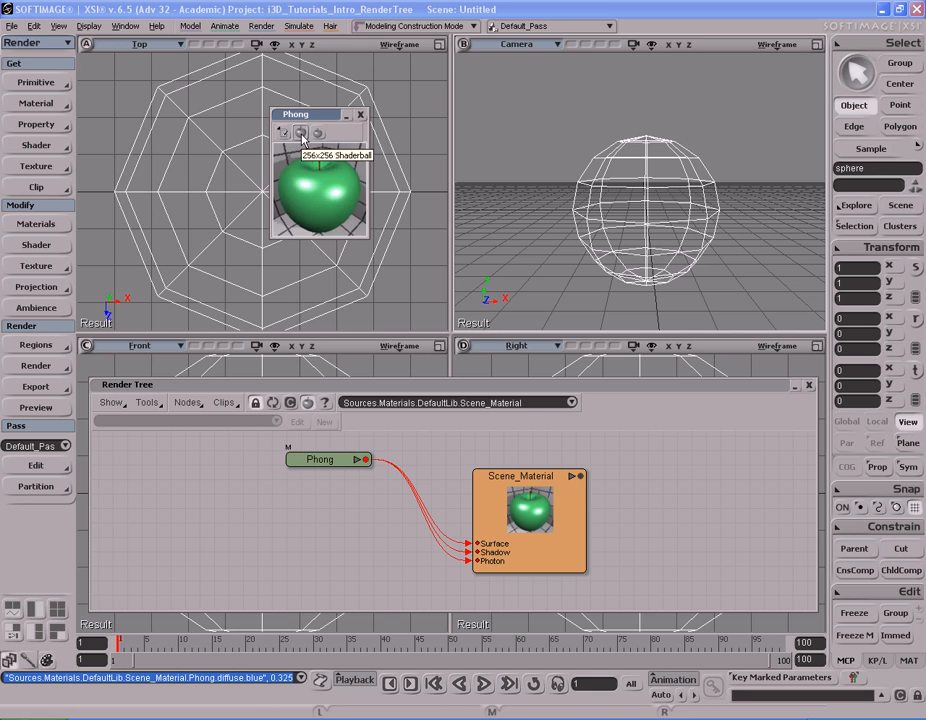
{"action": "left_click", "coordinate": [301, 134]}
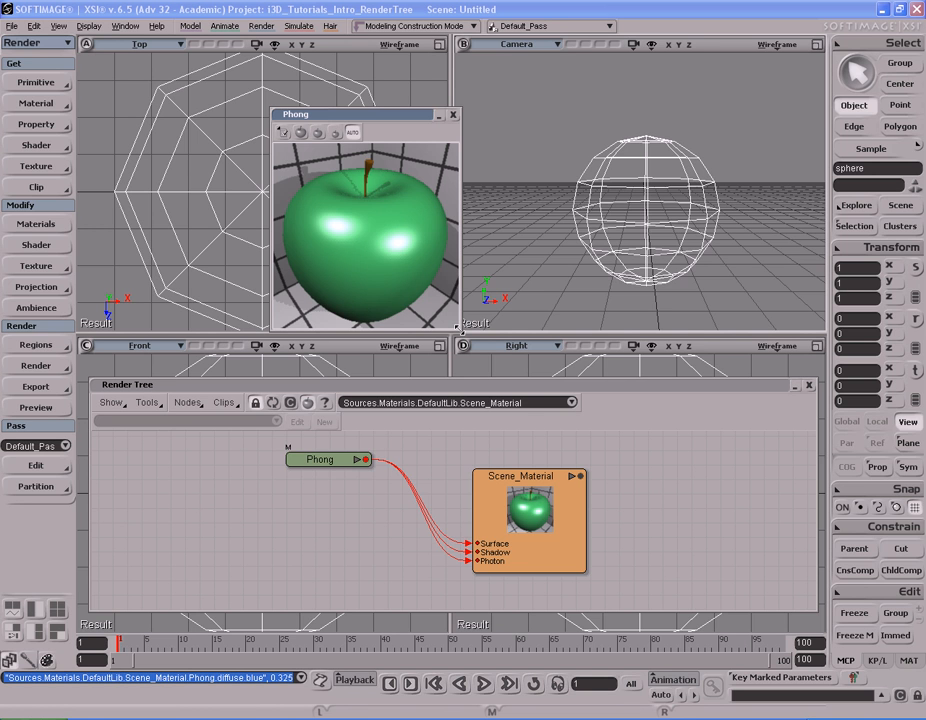
Enlarge the Phong preview freely, shrink it back to a compact size, and place it just above the Render Tree
{"action": "left_click_drag", "start_coordinate": [458, 326], "coordinate": [683, 511]}
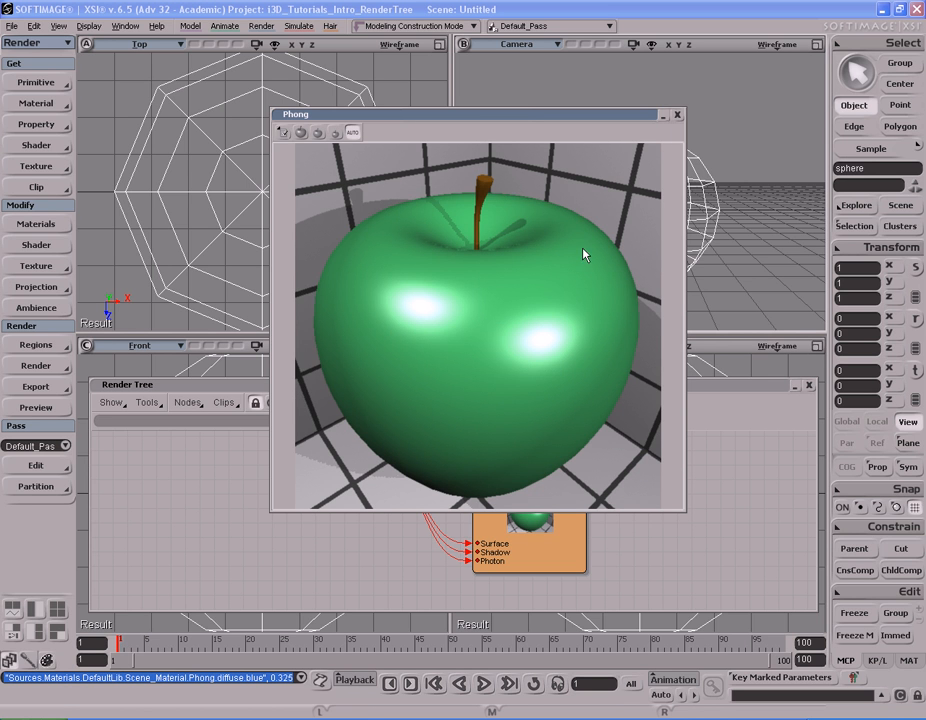
{"action": "left_click_drag", "start_coordinate": [685, 512], "coordinate": [483, 313]}
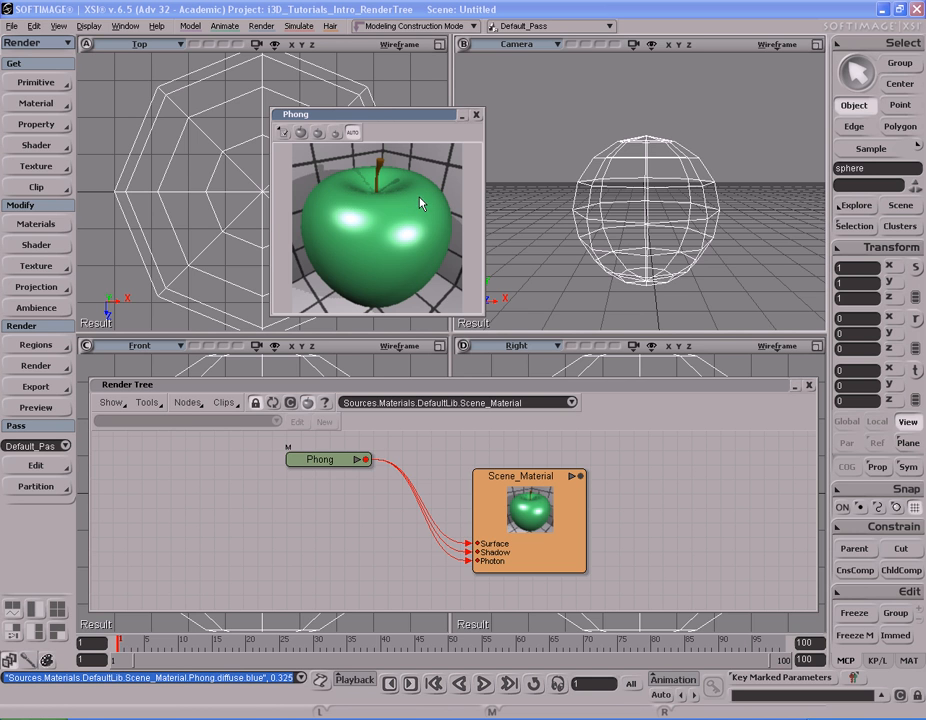
{"action": "mouse_move", "coordinate": [384, 116]}
{"action": "left_mouse_down"}
{"action": "mouse_move", "coordinate": [404, 133]}
{"action": "mouse_move", "coordinate": [371, 121]}
{"action": "left_mouse_up"}
{"action": "left_click_drag", "start_coordinate": [482, 323], "coordinate": [458, 324]}
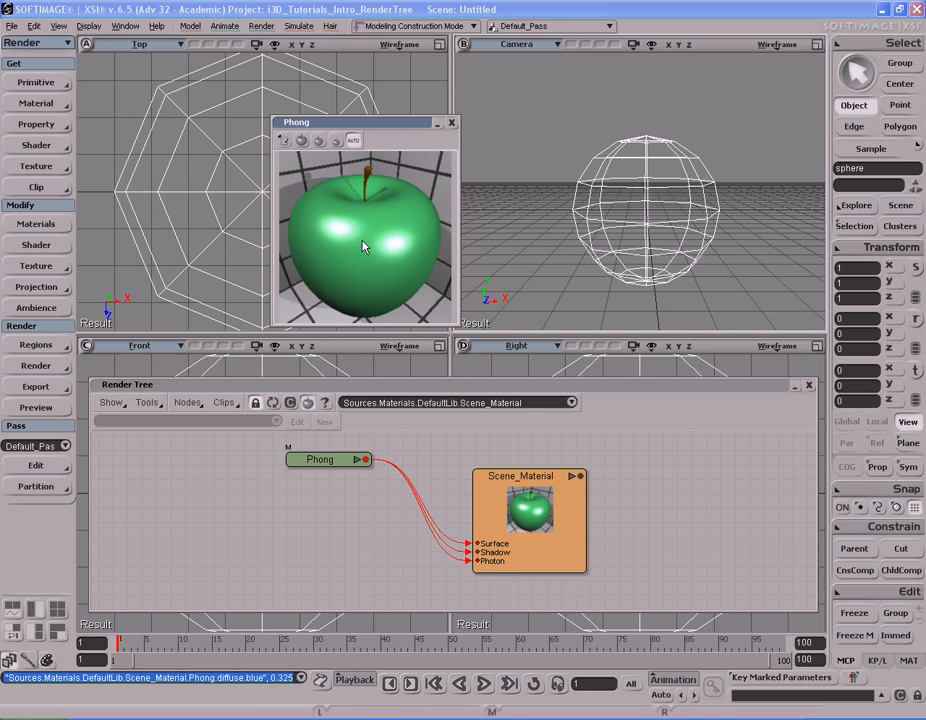
{"action": "left_click_drag", "start_coordinate": [388, 126], "coordinate": [475, 192]}
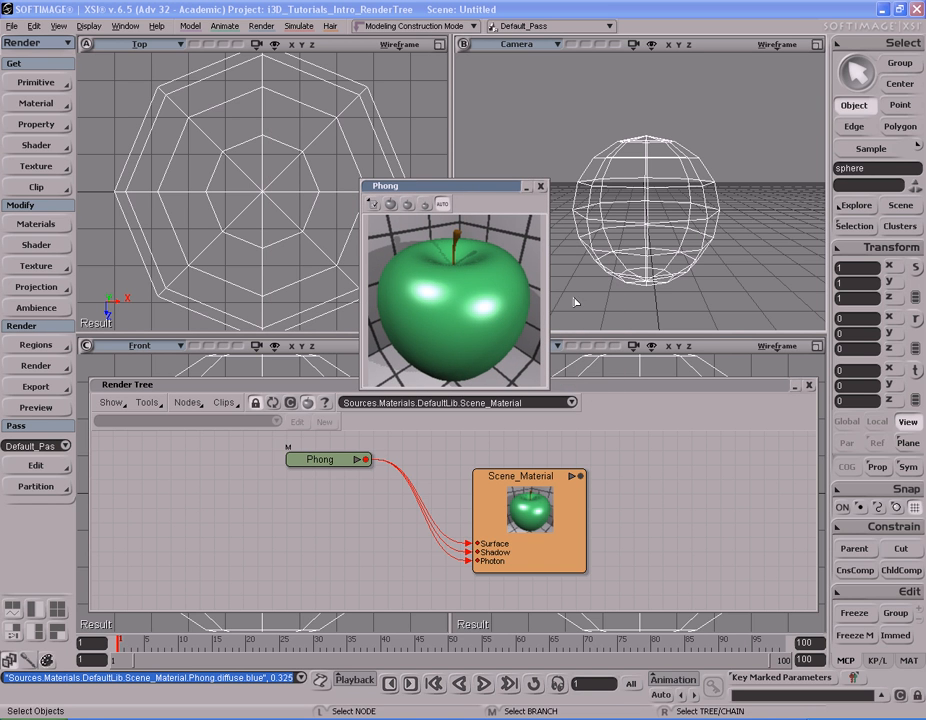
Set the Phong shader's diffuse color to red, RGB 0.694, 0.118, 0.090, and close its properties and preview
{"action": "double_click", "coordinate": [318, 459]}
{"action": "left_click", "coordinate": [188, 196]}
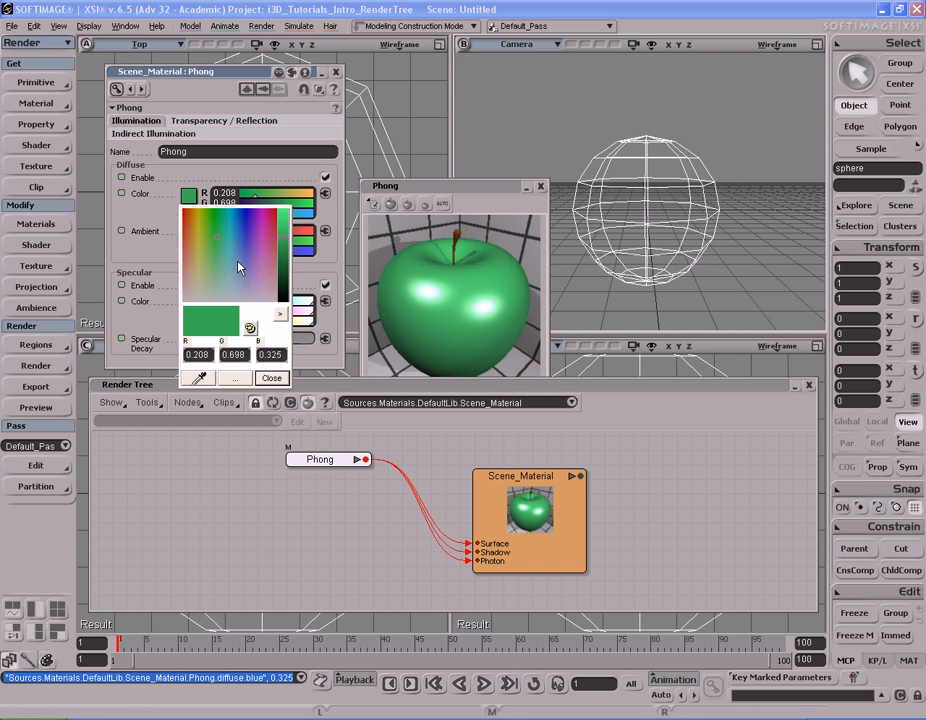
{"action": "left_click_drag", "start_coordinate": [195, 242], "coordinate": [185, 226]}
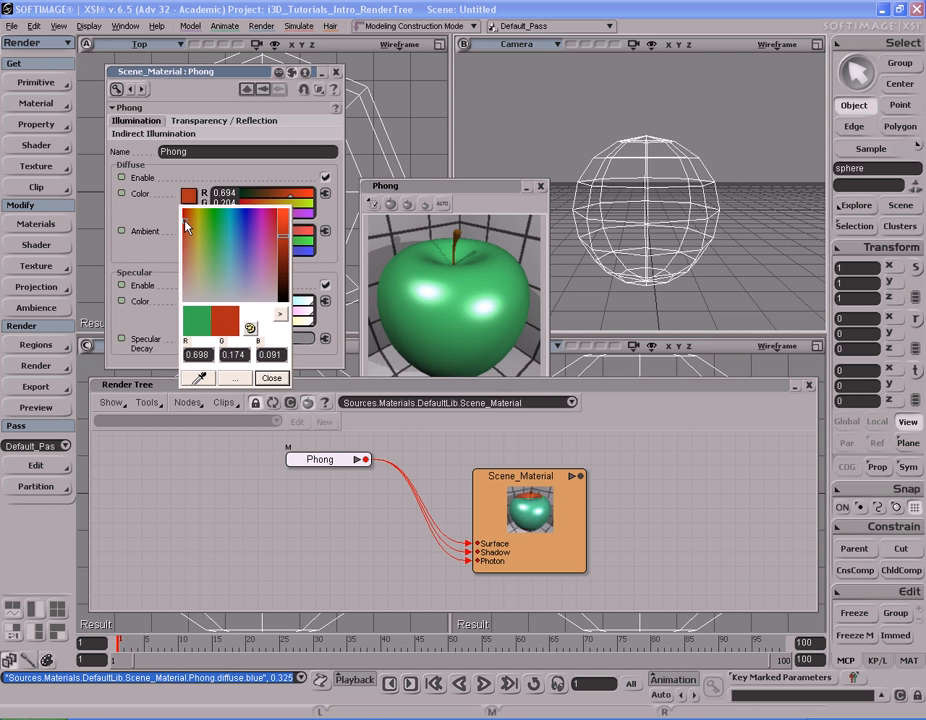
{"action": "left_click", "coordinate": [270, 378]}
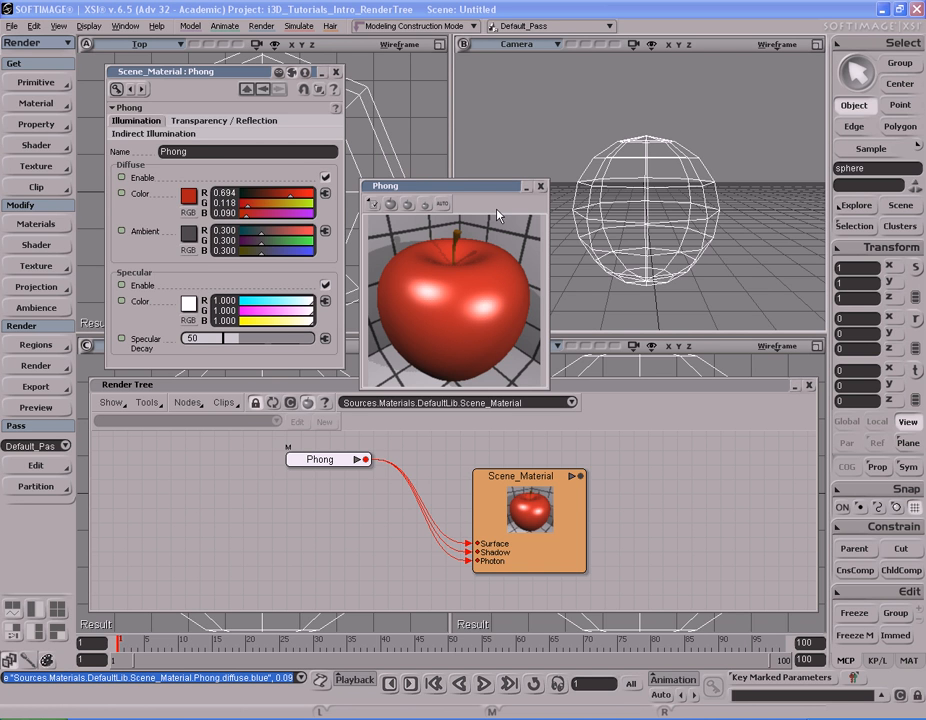
{"action": "left_click", "coordinate": [448, 206]}
{"action": "left_click", "coordinate": [541, 187]}
{"action": "left_click", "coordinate": [336, 72]}
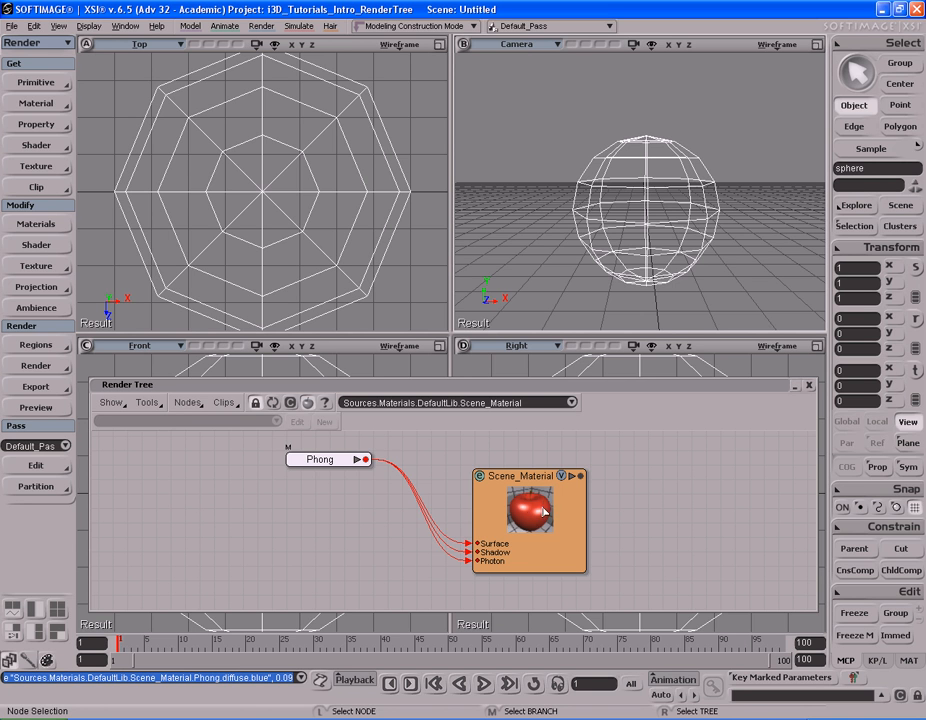
Move the Scene_Material node slightly and delete its Surface, Shadow and Photon connections from the Phong node
{"action": "left_click_drag", "start_coordinate": [566, 525], "coordinate": [576, 505]}
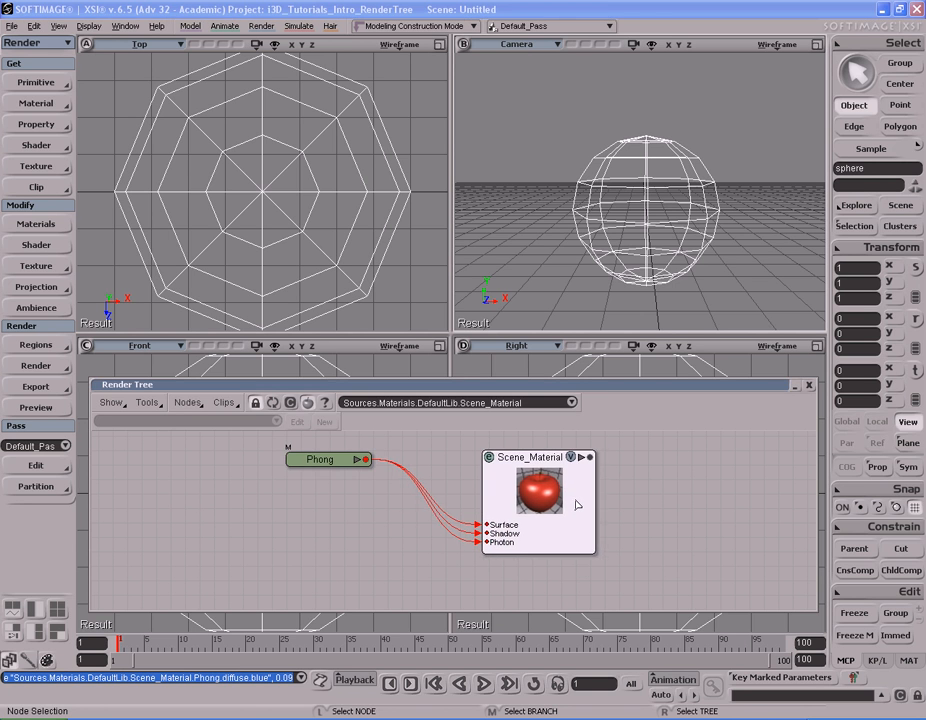
{"action": "left_click", "coordinate": [476, 526]}
{"action": "key", "text": "Delete"}
{"action": "left_click", "coordinate": [477, 527]}
{"action": "key", "text": "Delete"}
{"action": "left_click", "coordinate": [477, 526]}
{"action": "key", "text": "Delete"}
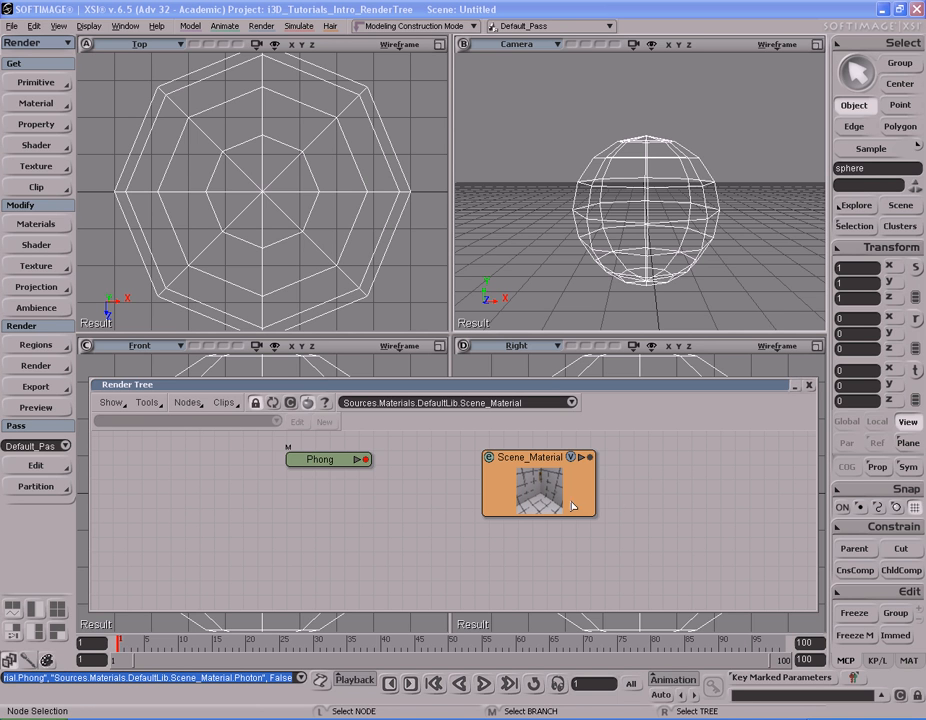
Render test regions over the sphere in the Camera view to check its disconnected material, clearing each region
{"action": "key", "text": "q"}
{"action": "left_click_drag", "start_coordinate": [546, 117], "coordinate": [757, 298]}
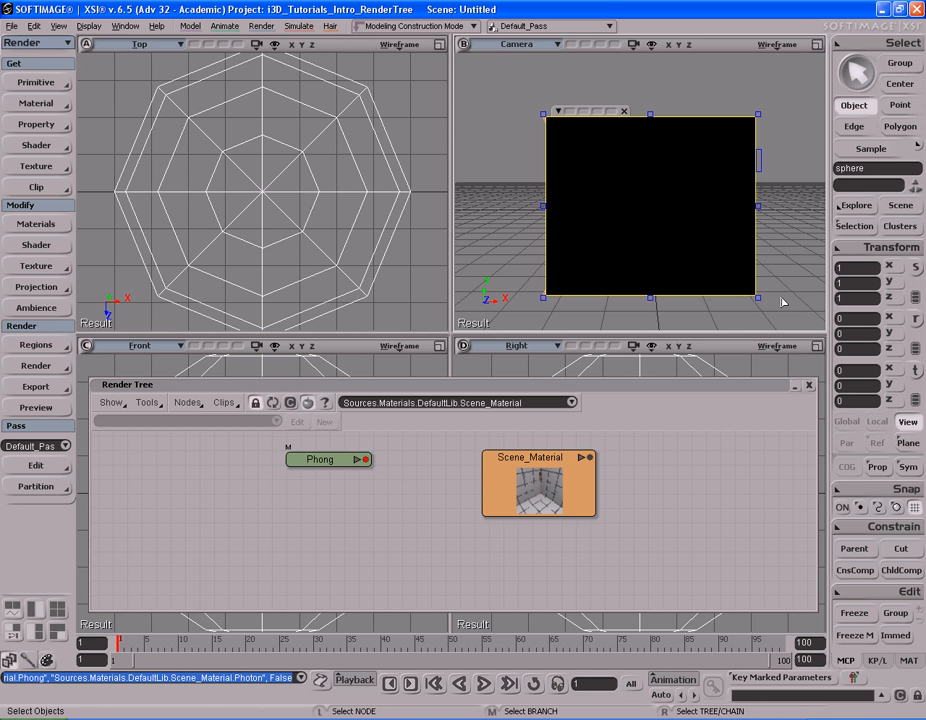
{"action": "key", "text": "q"}
{"action": "middle_click", "coordinate": [784, 217]}
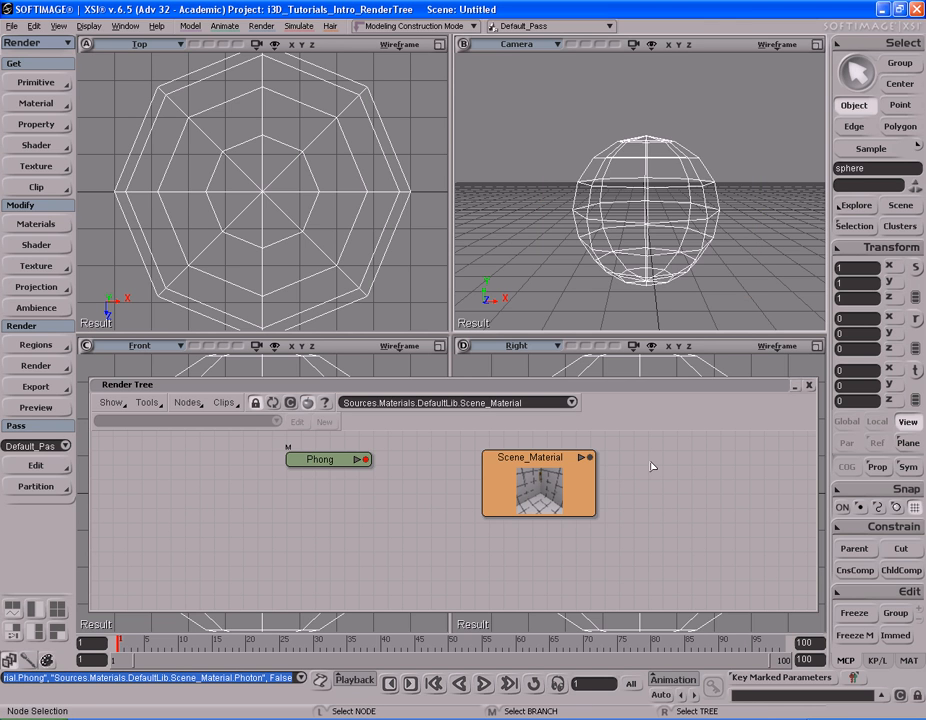
{"action": "mouse_move", "coordinate": [581, 480]}
{"action": "left_mouse_down"}
{"action": "mouse_move", "coordinate": [575, 493]}
{"action": "mouse_move", "coordinate": [586, 487]}
{"action": "left_mouse_up"}
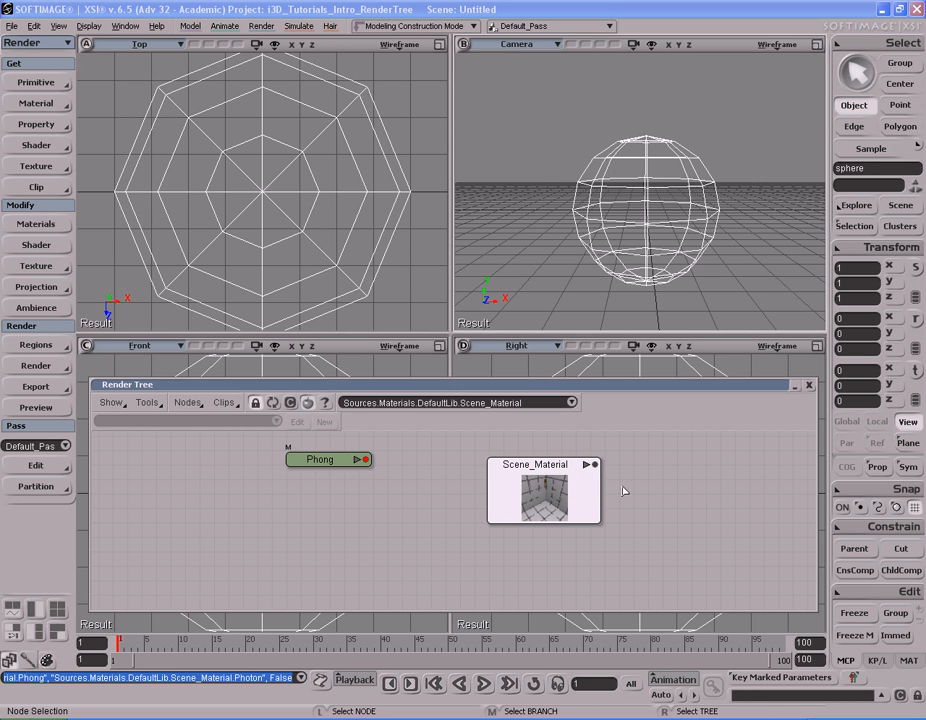
{"action": "left_click_drag", "start_coordinate": [592, 496], "coordinate": [588, 502]}
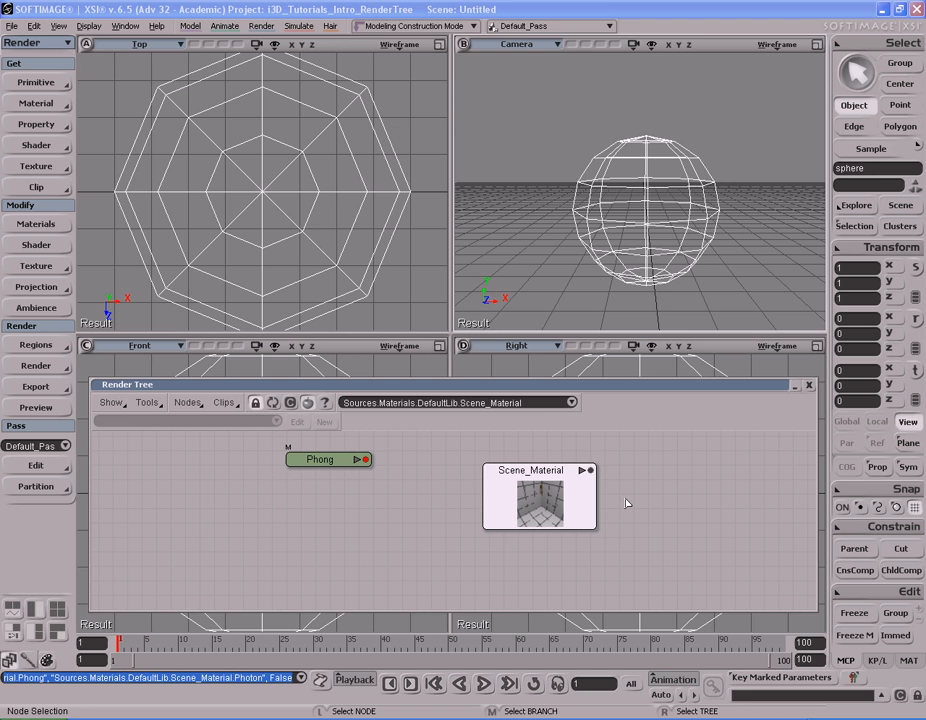
{"action": "key", "text": "q"}
{"action": "left_click_drag", "start_coordinate": [553, 103], "coordinate": [735, 300]}
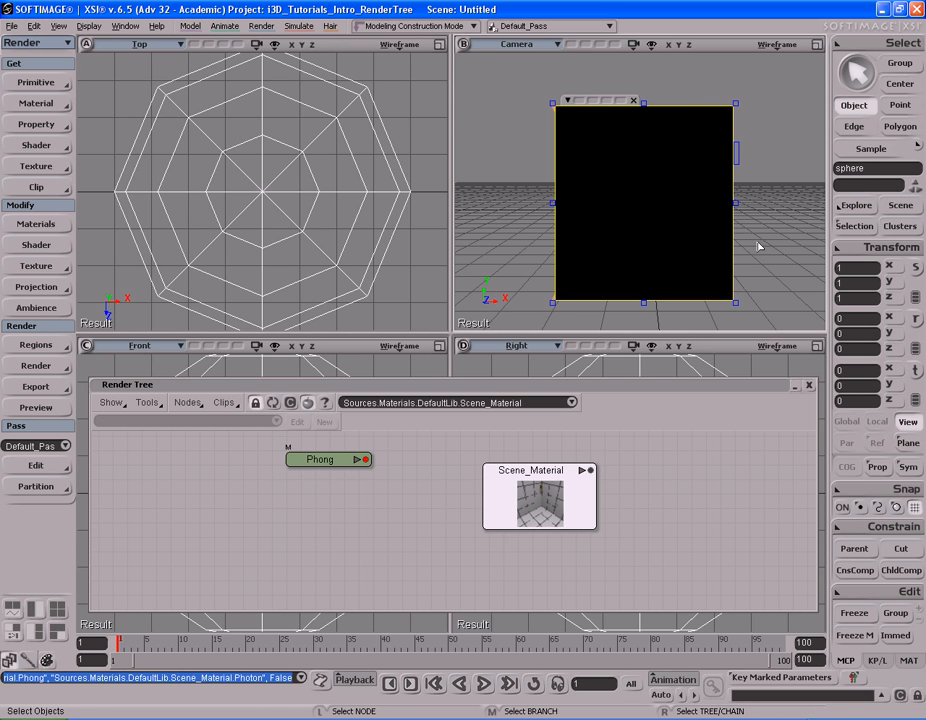
{"action": "key", "text": "q"}
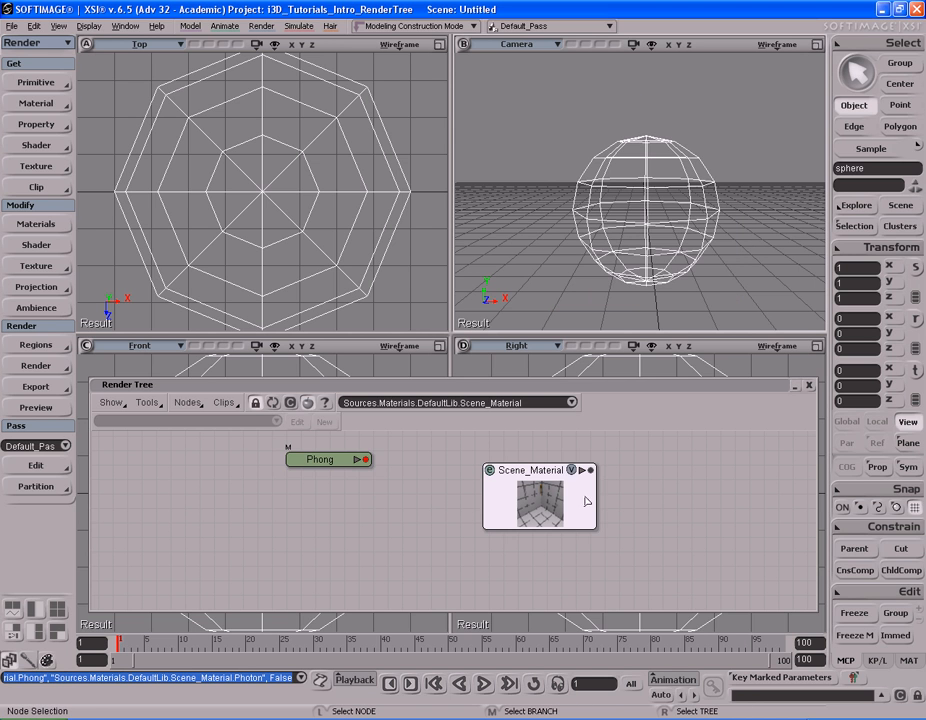
Shift the Phong node slightly and connect its output to Scene_Material's Surface port
{"action": "mouse_move", "coordinate": [316, 465]}
{"action": "left_mouse_down"}
{"action": "mouse_move", "coordinate": [325, 462]}
{"action": "mouse_move", "coordinate": [310, 462]}
{"action": "left_mouse_up"}
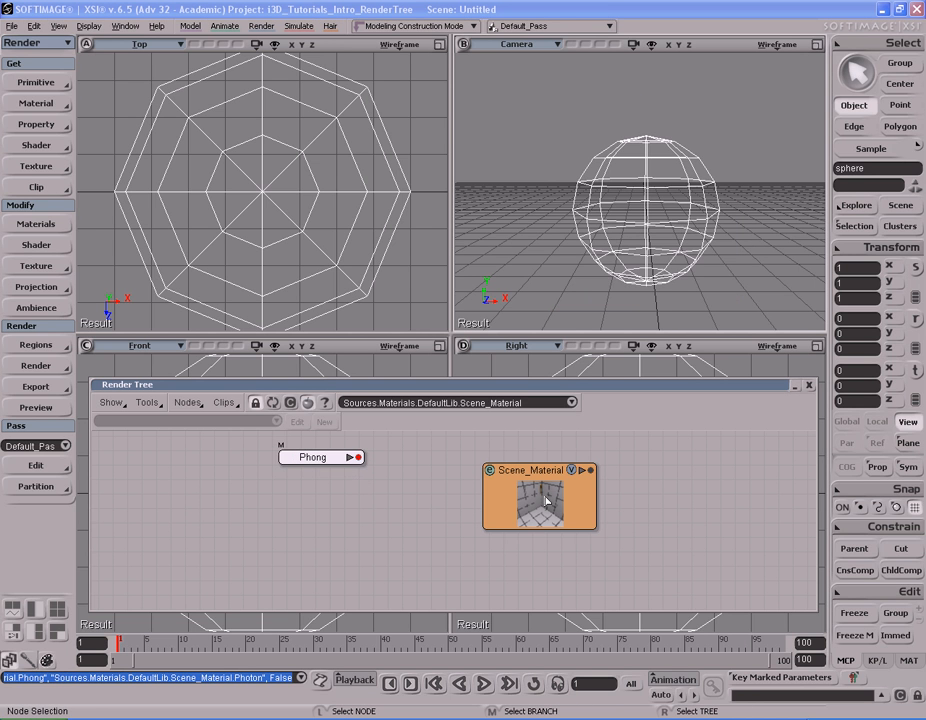
{"action": "left_click", "coordinate": [356, 484]}
{"action": "left_click", "coordinate": [394, 482]}
{"action": "mouse_move", "coordinate": [320, 457]}
{"action": "left_mouse_down"}
{"action": "mouse_move", "coordinate": [336, 471]}
{"action": "mouse_move", "coordinate": [322, 449]}
{"action": "left_mouse_up"}
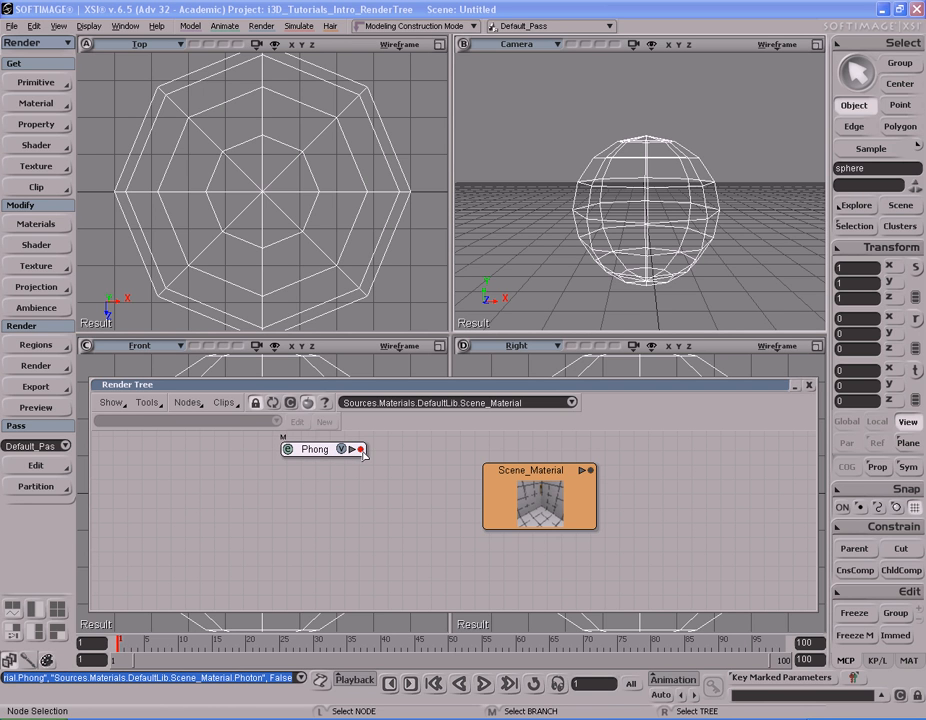
{"action": "left_click_drag", "start_coordinate": [362, 449], "coordinate": [551, 500]}
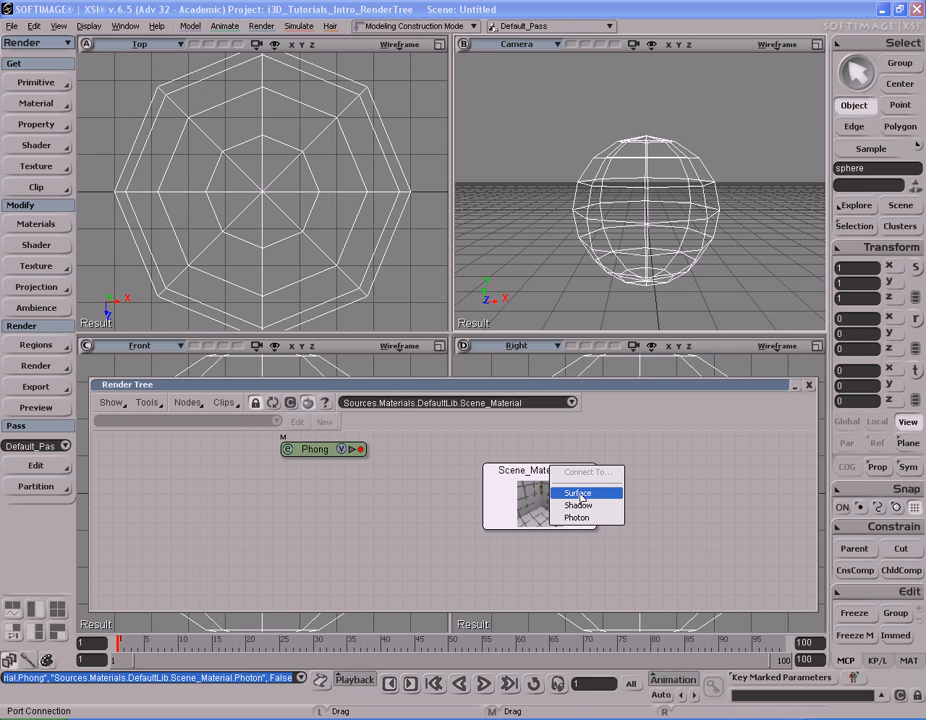
{"action": "left_click", "coordinate": [581, 493]}
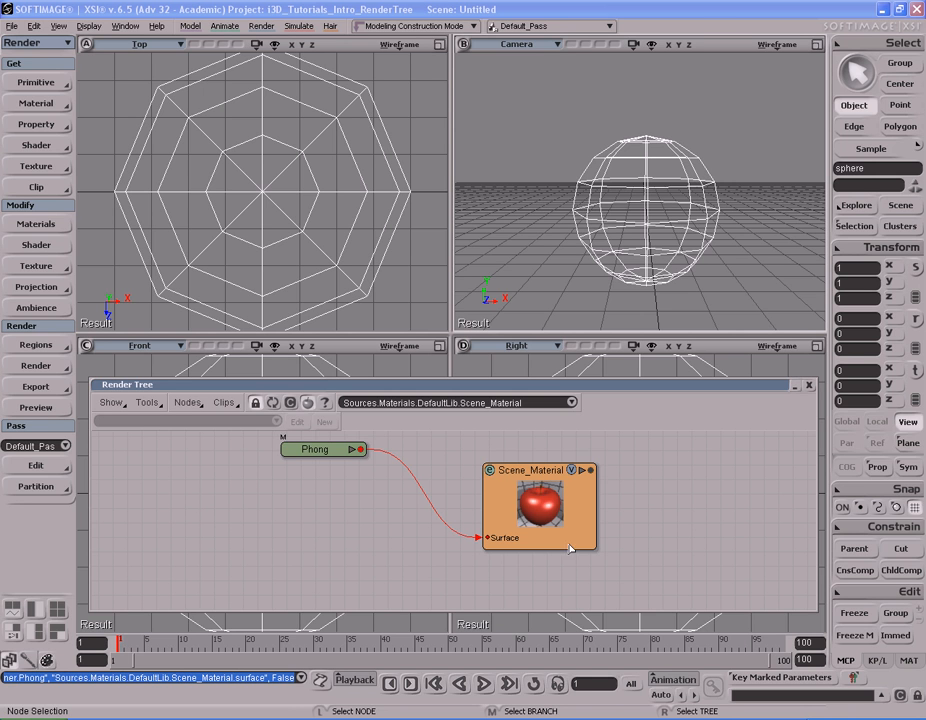
Toggle the Phong output's connections to Scene_Material on and off, leaving Surface, Shadow and Photon all connected
{"action": "left_click_drag", "start_coordinate": [361, 449], "coordinate": [527, 512]}
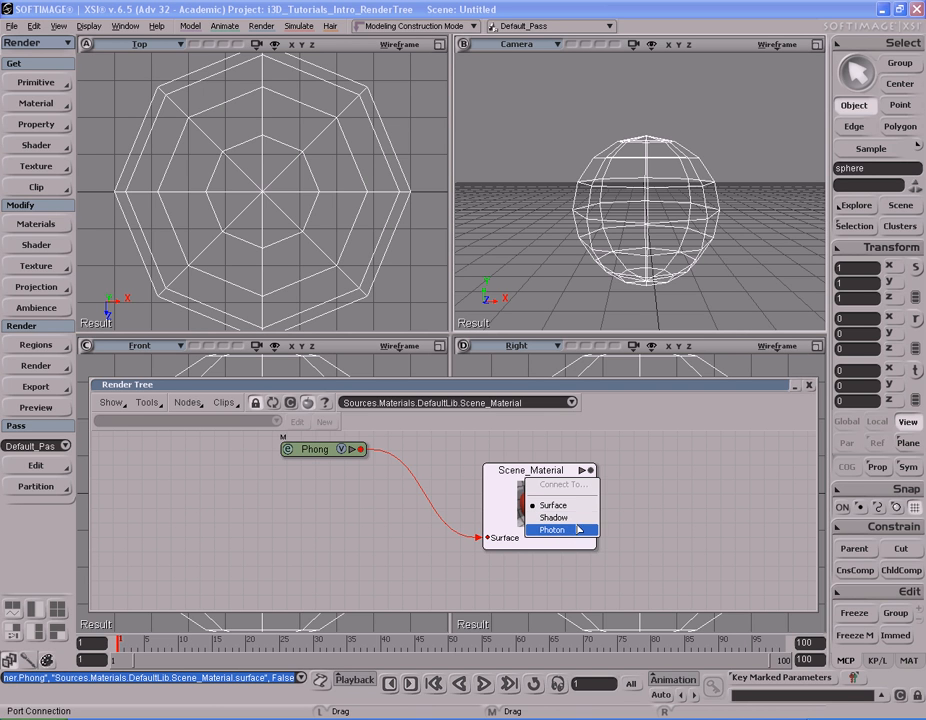
{"action": "left_click", "coordinate": [578, 519]}
{"action": "left_click", "coordinate": [577, 531]}
{"action": "left_click", "coordinate": [580, 517]}
{"action": "left_click", "coordinate": [578, 505]}
{"action": "left_click", "coordinate": [578, 517]}
{"action": "left_click", "coordinate": [577, 531]}
{"action": "left_click", "coordinate": [577, 531]}
{"action": "left_click", "coordinate": [578, 517]}
{"action": "left_click", "coordinate": [578, 505]}
{"action": "left_click", "coordinate": [577, 517]}
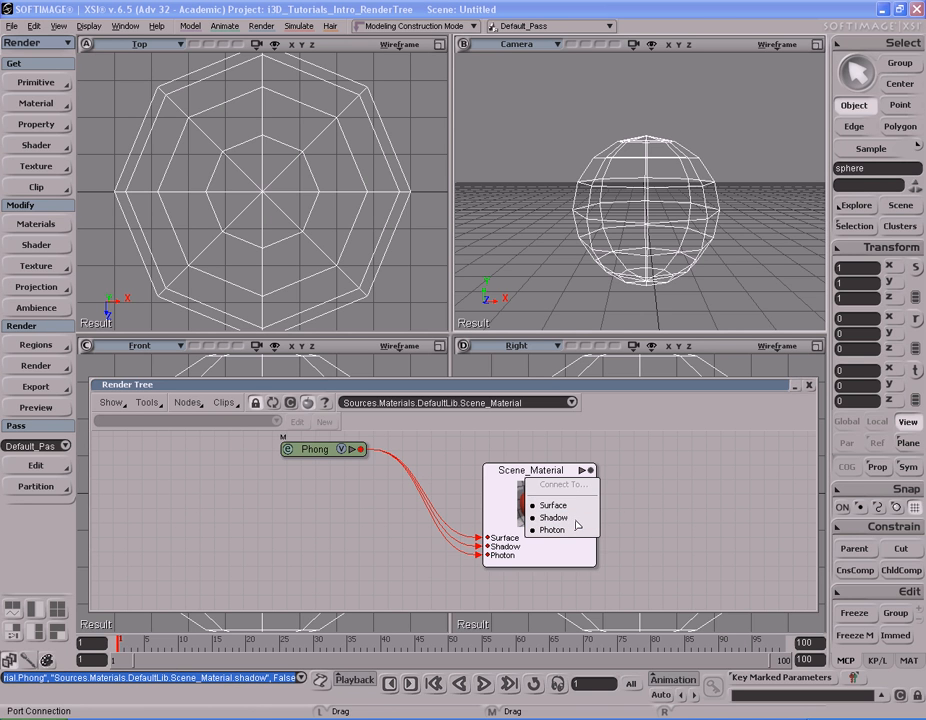
Toggle the Phong output's Surface and Shadow links to Scene_Material off and on again, and dismiss the port list
{"action": "left_click", "coordinate": [578, 505]}
{"action": "left_click", "coordinate": [578, 517]}
{"action": "left_click", "coordinate": [578, 505]}
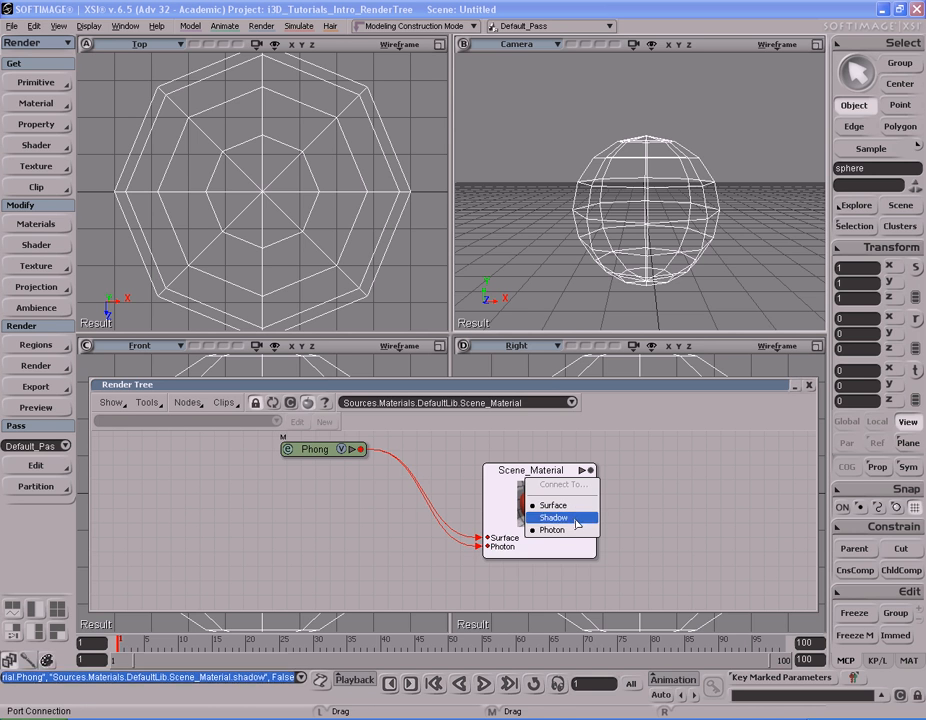
{"action": "left_click", "coordinate": [577, 517]}
{"action": "left_click", "coordinate": [635, 516]}
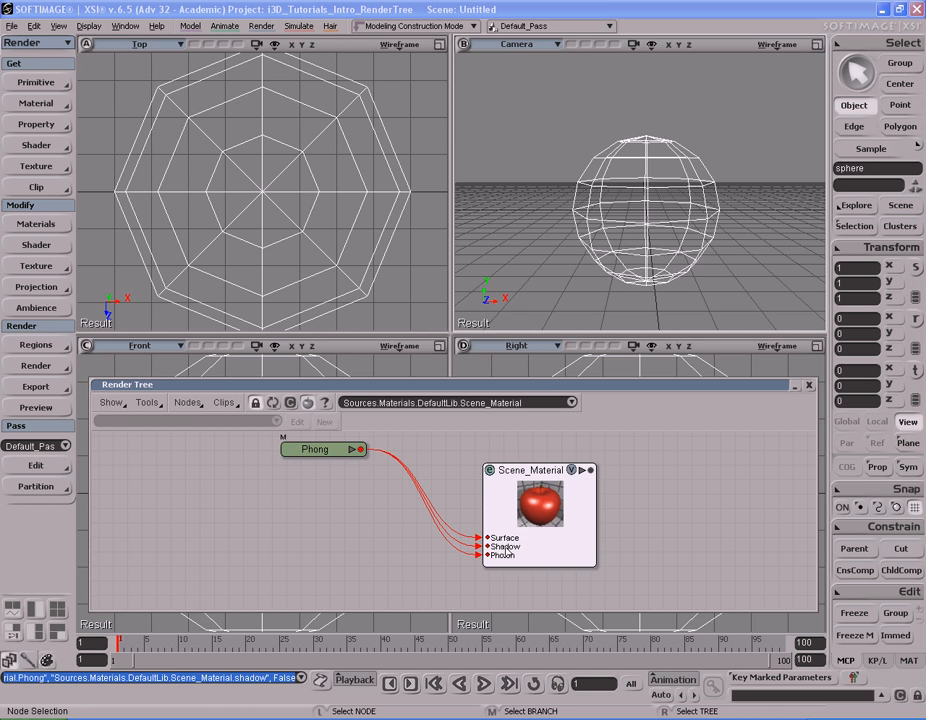
Reposition the Phong node and link its output to Scene_Material's ports again, keeping Surface, Shadow and Photon connected
{"action": "left_click_drag", "start_coordinate": [328, 451], "coordinate": [516, 490]}
{"action": "left_click", "coordinate": [544, 530]}
{"action": "left_click_drag", "start_coordinate": [381, 480], "coordinate": [485, 497]}
{"action": "left_click", "coordinate": [517, 517]}
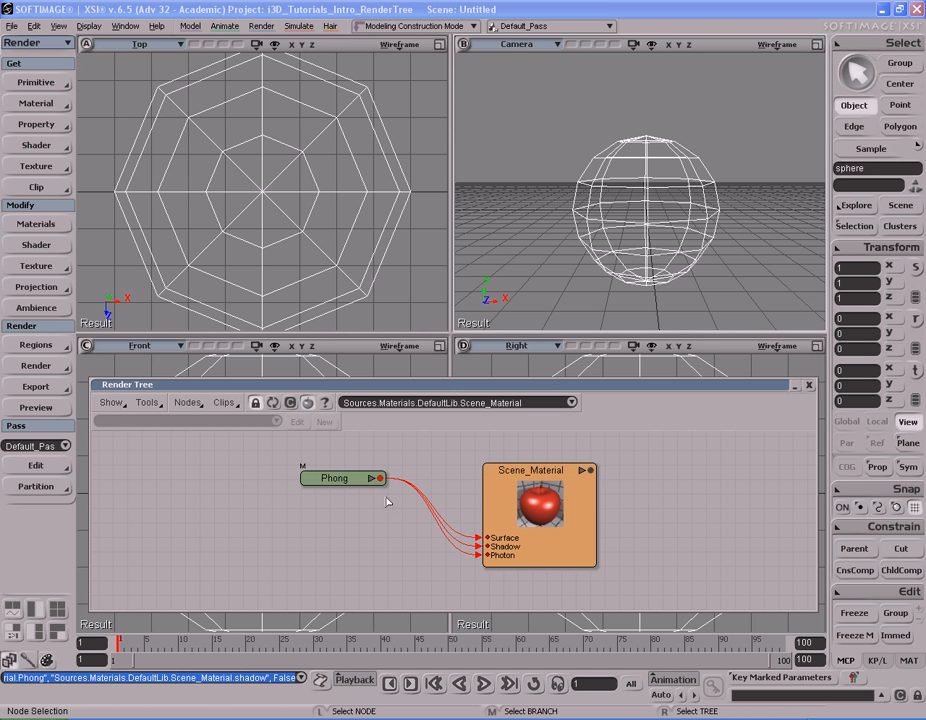
Move the Phong node nearer to Scene_Material, and expand the node and its Illumination parameters
{"action": "left_click_drag", "start_coordinate": [339, 481], "coordinate": [365, 480]}
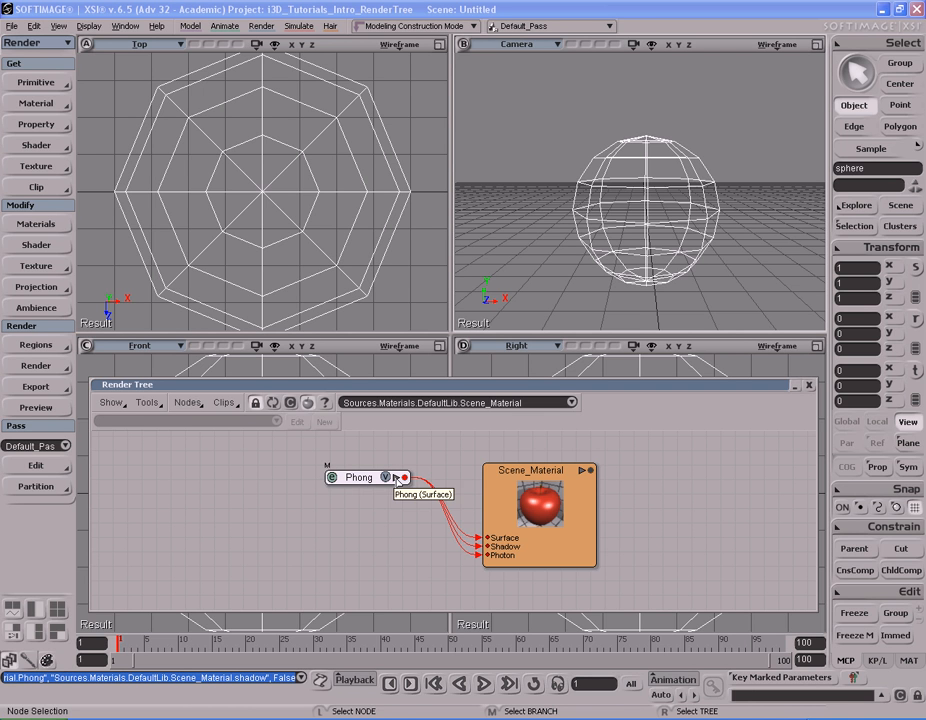
{"action": "left_click", "coordinate": [396, 478]}
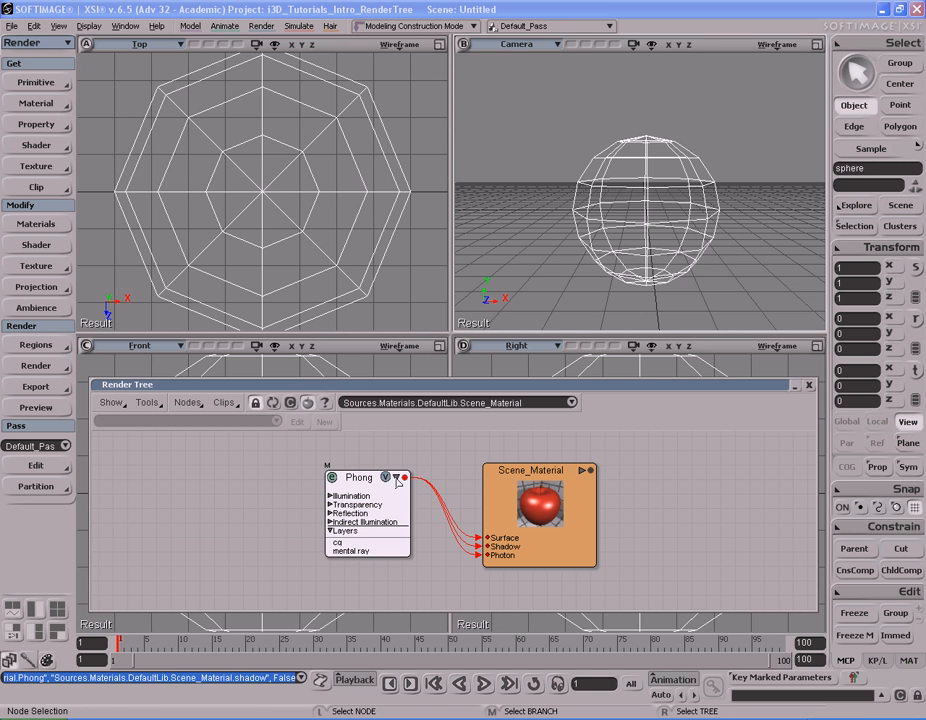
{"action": "left_click_drag", "start_coordinate": [399, 507], "coordinate": [398, 496]}
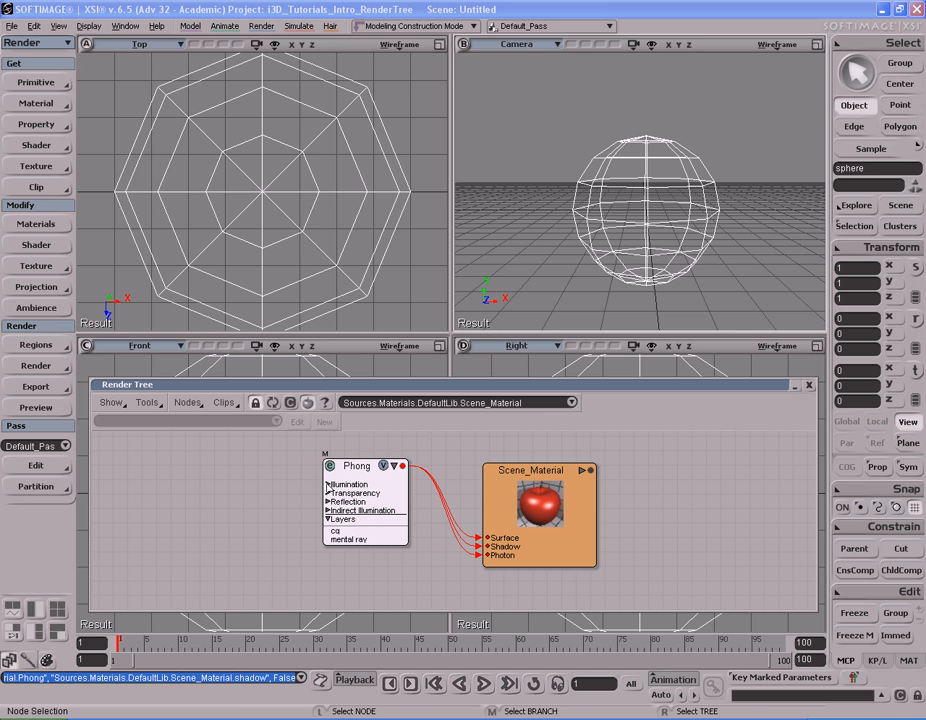
{"action": "left_click", "coordinate": [327, 484]}
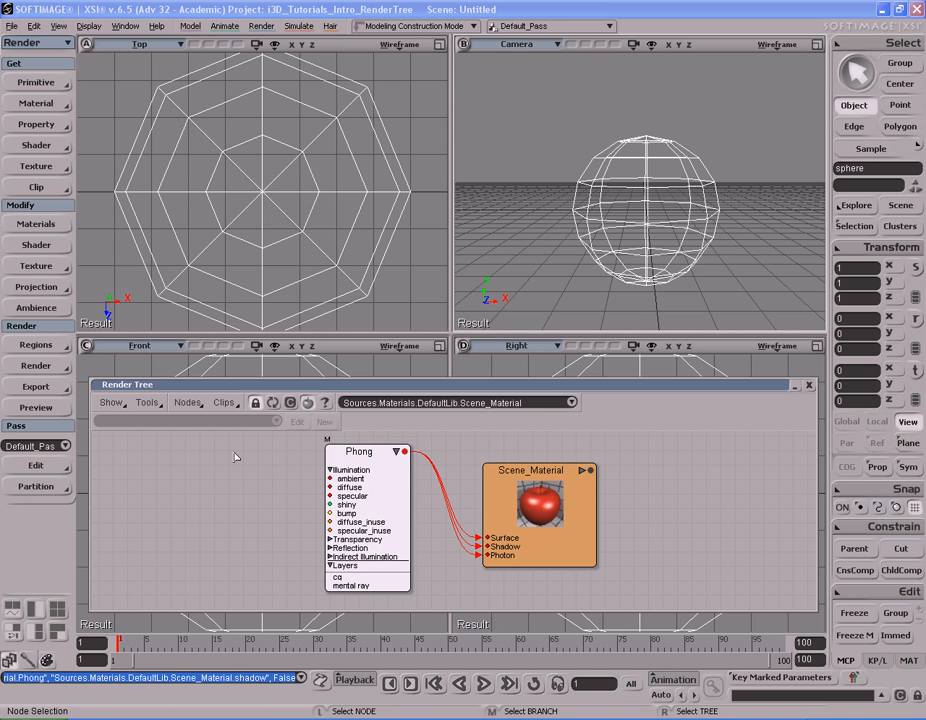
Add a Checkerboard texture node beside the Phong node and connect its output to Phong's diffuse port
{"action": "left_click", "coordinate": [188, 402]}
{"action": "mouse_move", "coordinate": [238, 150]}
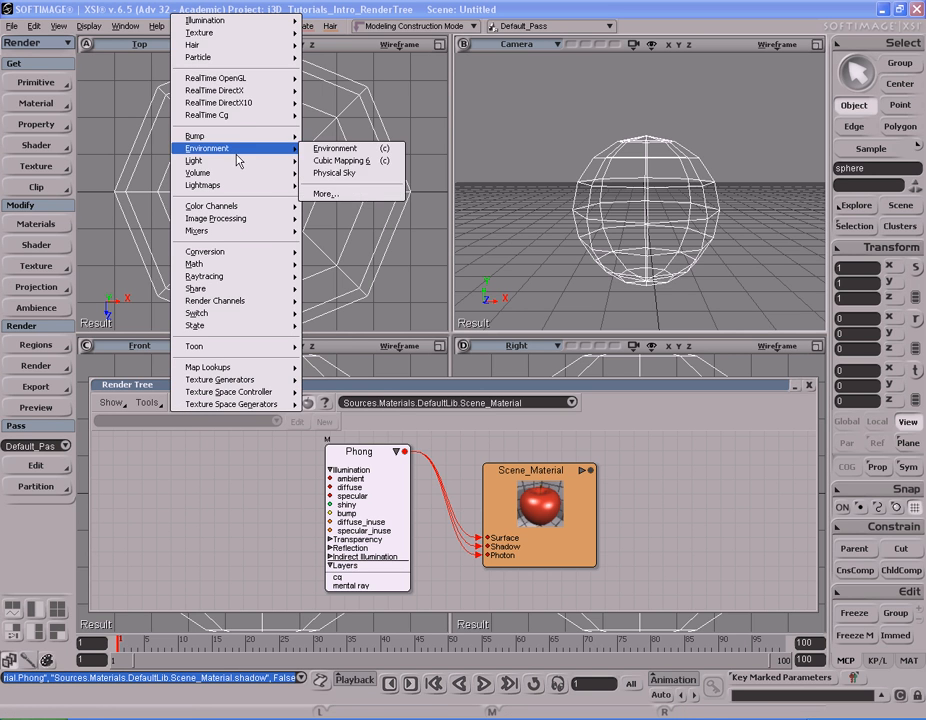
{"action": "mouse_move", "coordinate": [240, 35]}
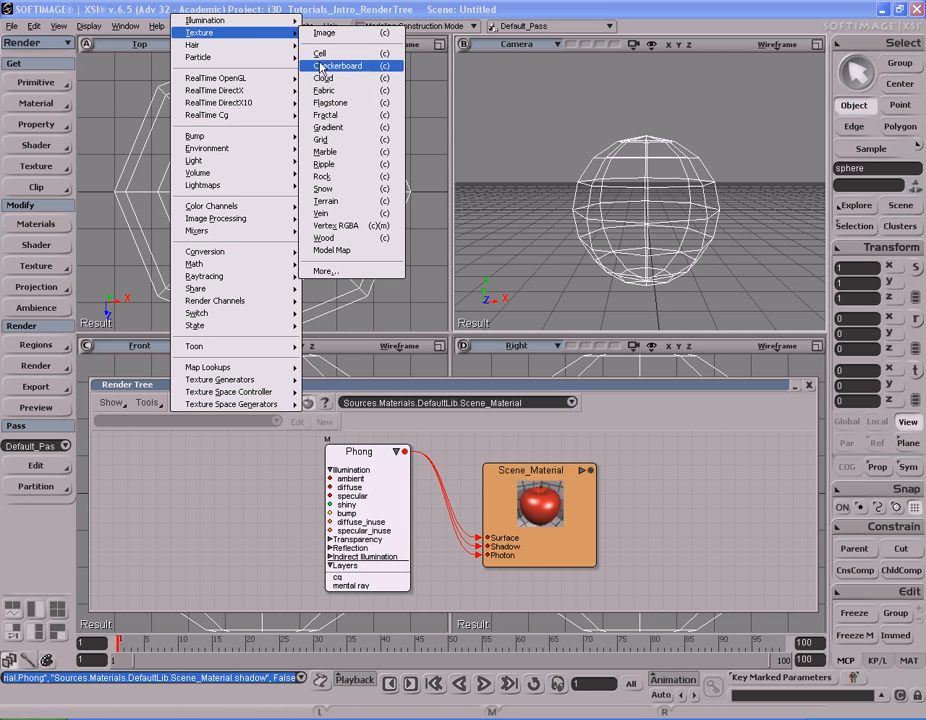
{"action": "left_click", "coordinate": [360, 68]}
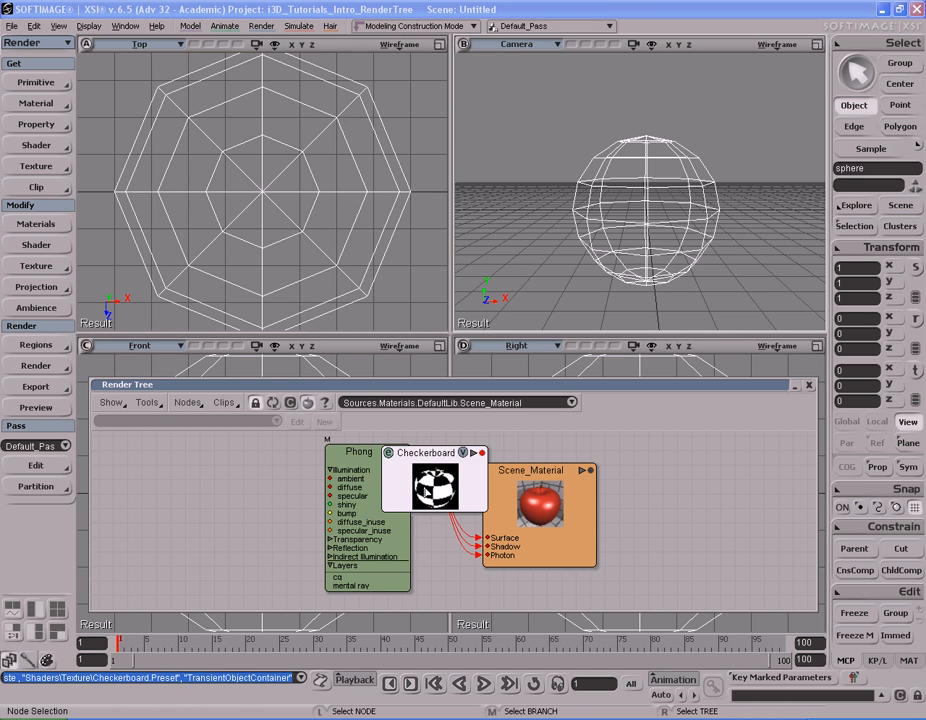
{"action": "left_click_drag", "start_coordinate": [400, 462], "coordinate": [197, 454]}
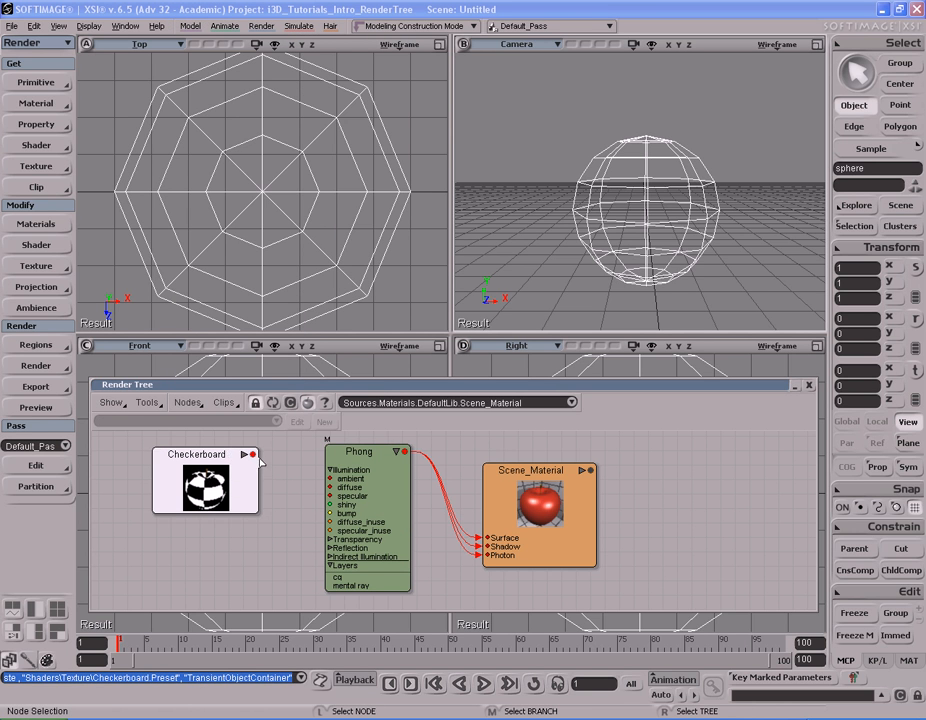
{"action": "left_click_drag", "start_coordinate": [254, 458], "coordinate": [345, 493]}
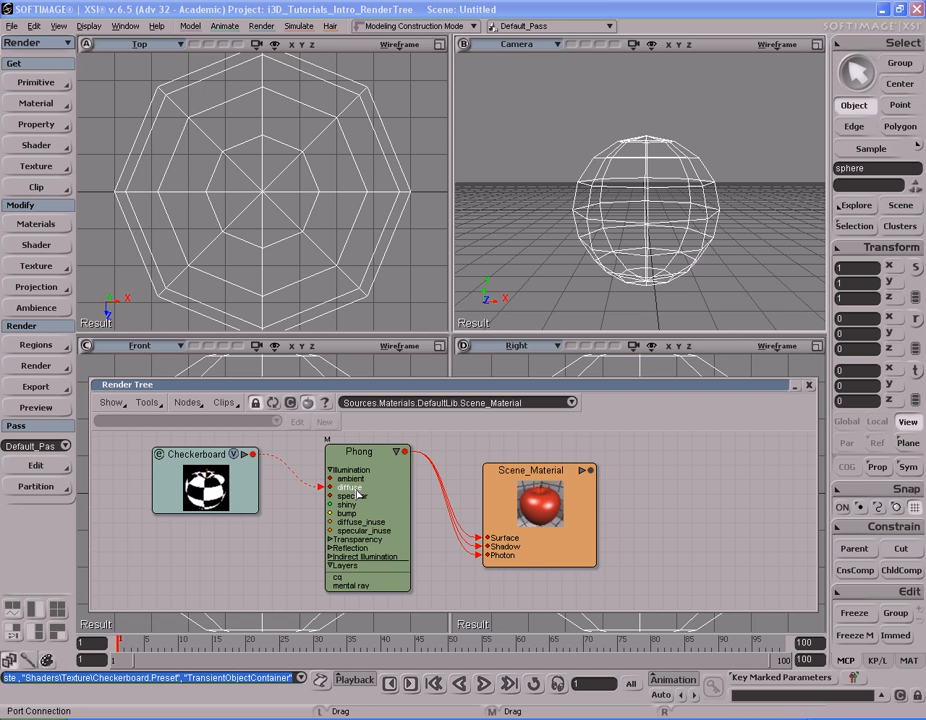
{"action": "left_click_drag", "start_coordinate": [356, 492], "coordinate": [356, 491]}
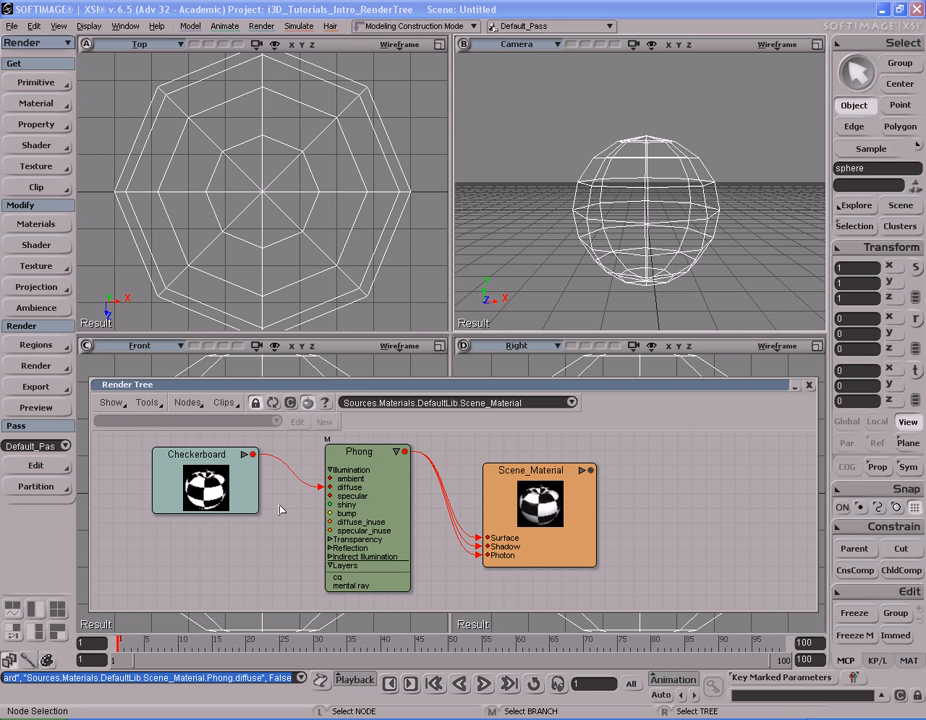
Open Scene_Material's enlarged preview, move it clear of the Render Tree to inspect the texture, and close it
{"action": "left_click", "coordinate": [576, 471]}
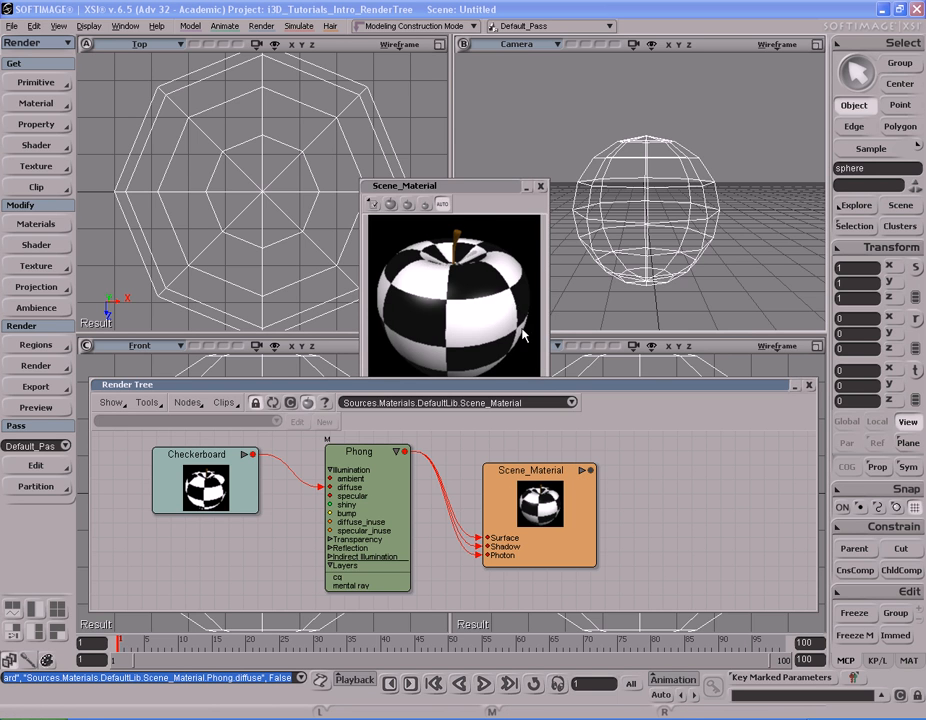
{"action": "left_click_drag", "start_coordinate": [482, 188], "coordinate": [456, 114]}
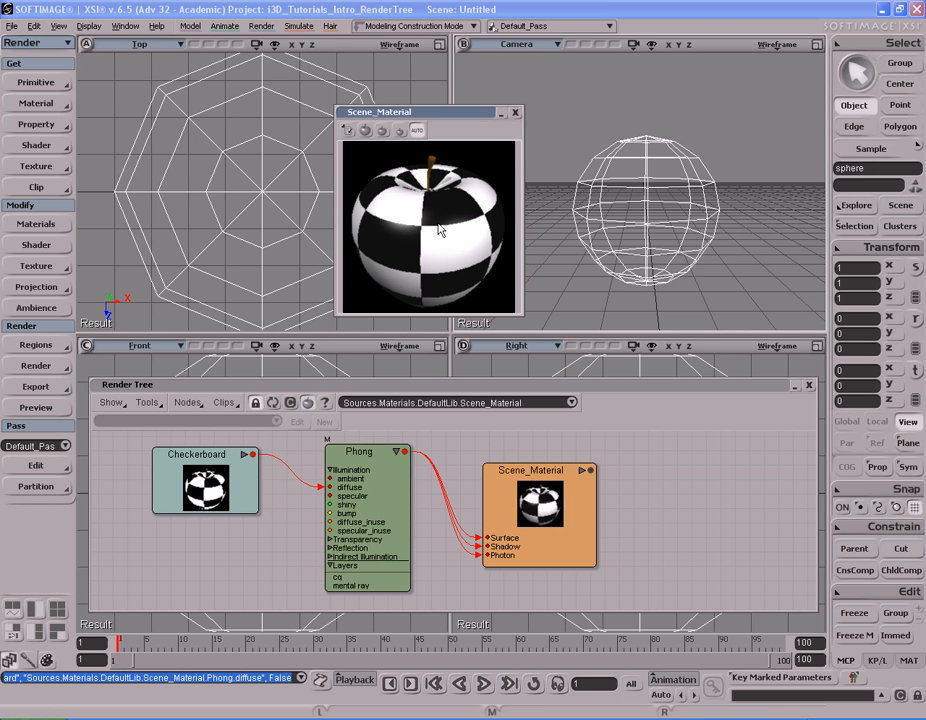
{"action": "left_click", "coordinate": [515, 112]}
Render a test region over the sphere in the Camera view to check the checkerboard texture, and clear the region
{"action": "key", "text": "q"}
{"action": "left_click_drag", "start_coordinate": [538, 95], "coordinate": [766, 328]}
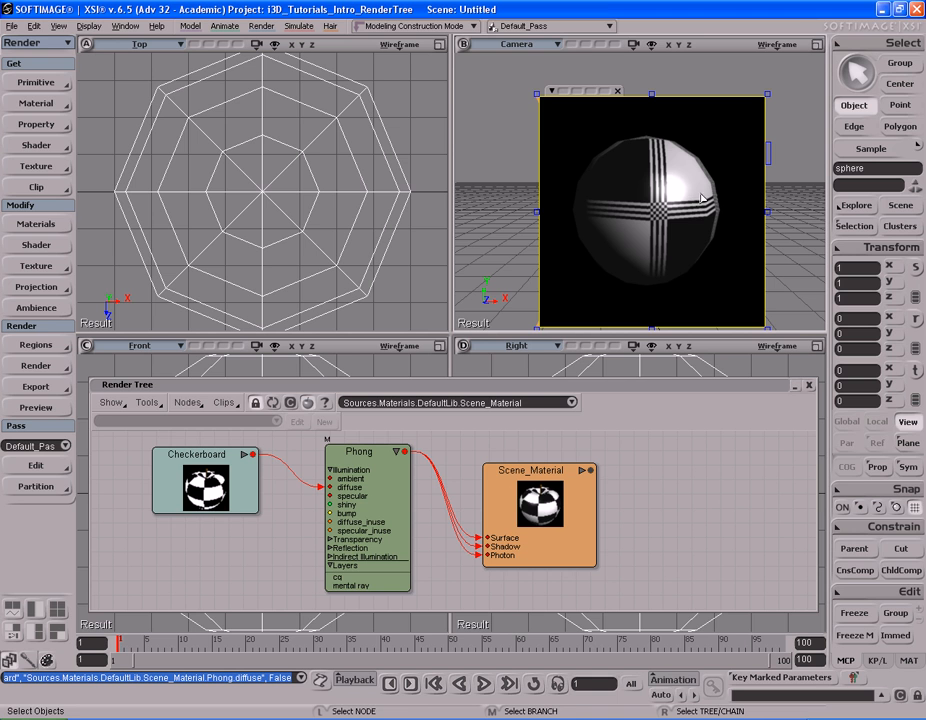
{"action": "key", "text": "q"}
{"action": "middle_click", "coordinate": [801, 237]}
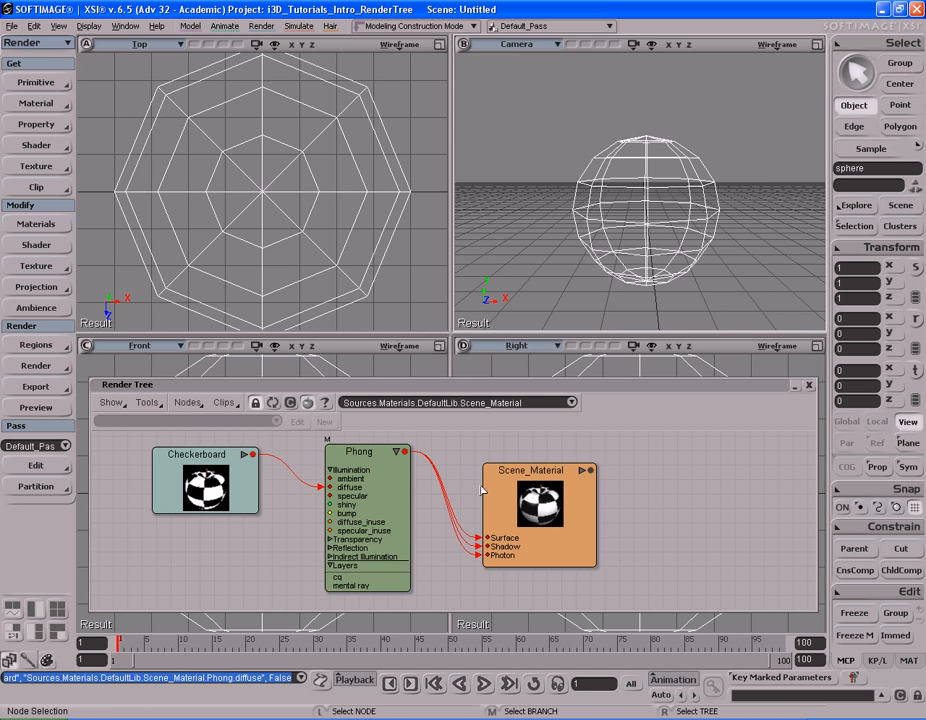
Move the Phong node slightly towards Scene_Material and the Checkerboard node closer to Phong, and clear the node selection
{"action": "left_click_drag", "start_coordinate": [398, 483], "coordinate": [406, 483]}
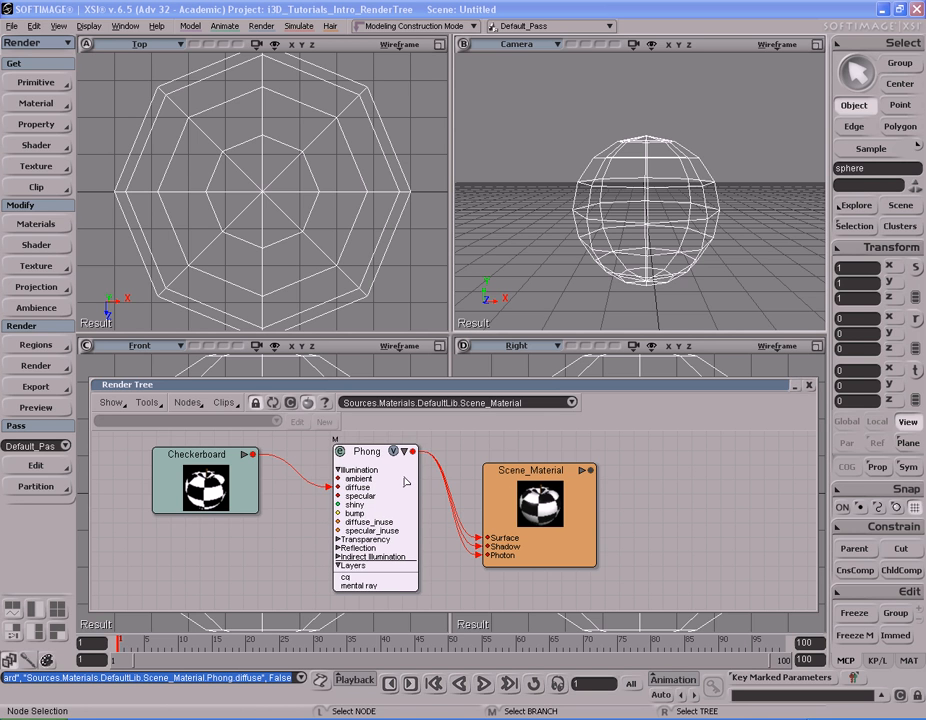
{"action": "left_click_drag", "start_coordinate": [244, 495], "coordinate": [268, 491]}
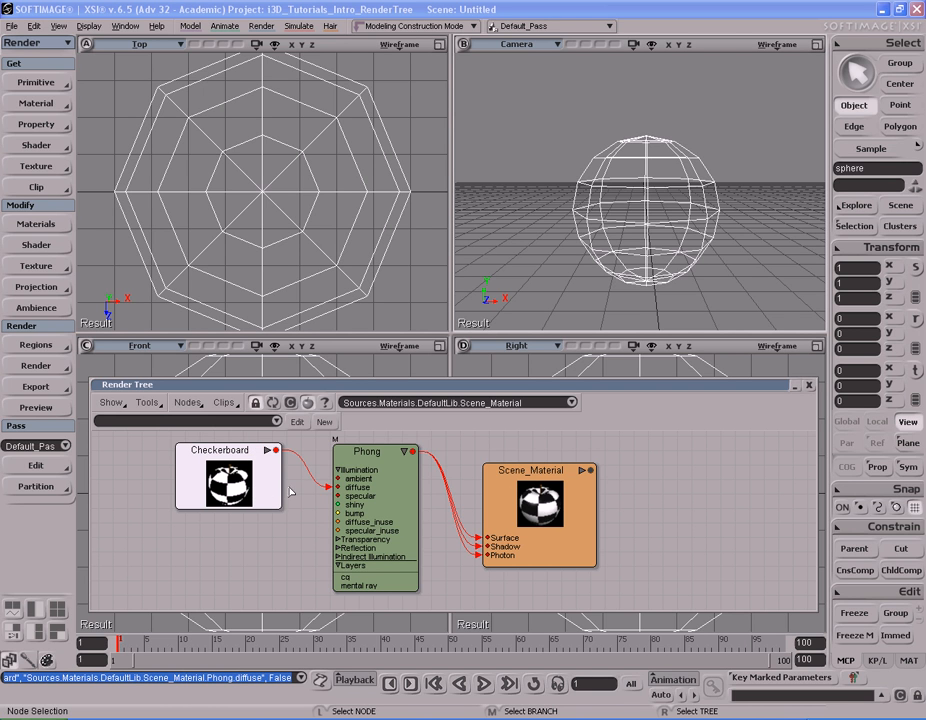
{"action": "left_click", "coordinate": [304, 487]}
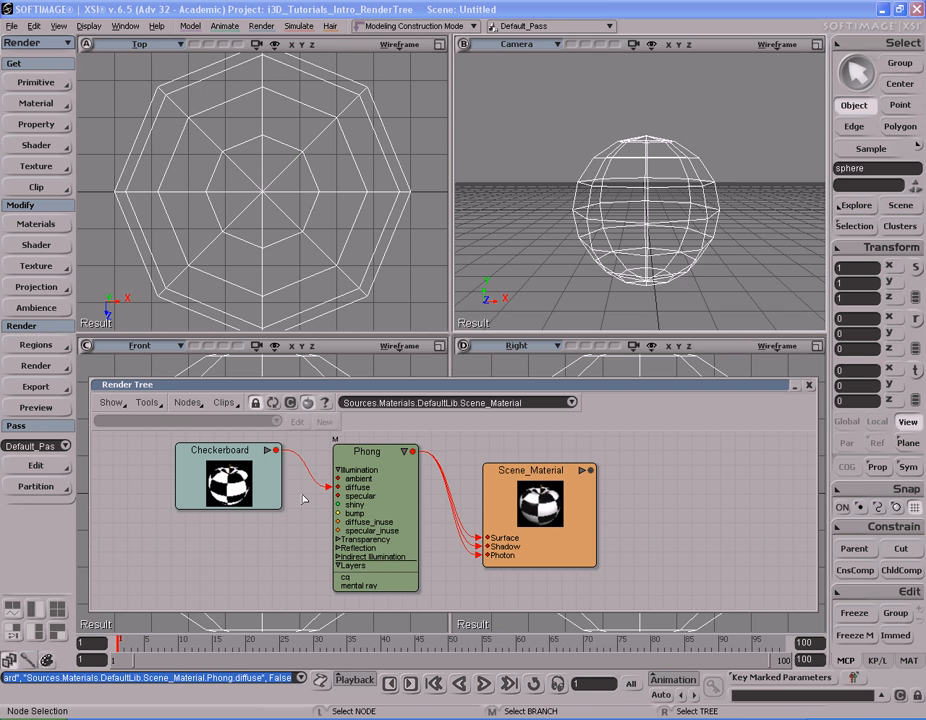
Pan and zoom the Render Tree to view the whole shader network at a smaller scale with free space around it
{"action": "key", "text": "s"}
{"action": "middle_click_drag", "start_coordinate": [207, 537], "coordinate": [485, 530]}
{"action": "middle_click_drag", "start_coordinate": [290, 525], "coordinate": [529, 512]}
{"action": "left_click_drag", "start_coordinate": [387, 517], "coordinate": [478, 516]}
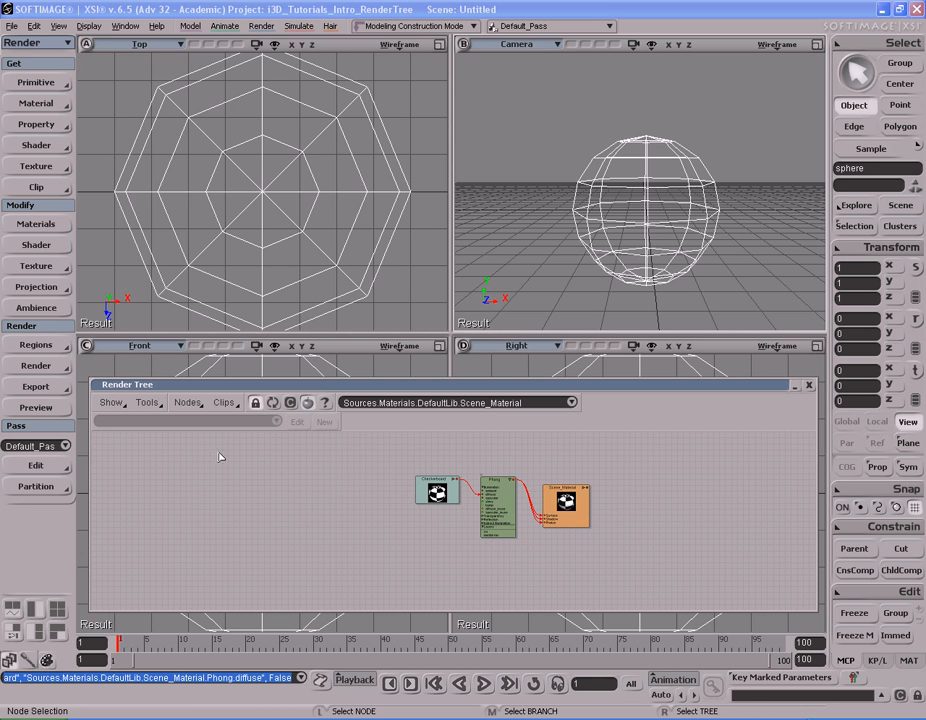
{"action": "key", "text": "s"}
{"action": "left_click_drag", "start_coordinate": [432, 542], "coordinate": [331, 542]}
{"action": "middle_click_drag", "start_coordinate": [331, 542], "coordinate": [256, 544]}
{"action": "left_click_drag", "start_coordinate": [369, 535], "coordinate": [372, 521]}
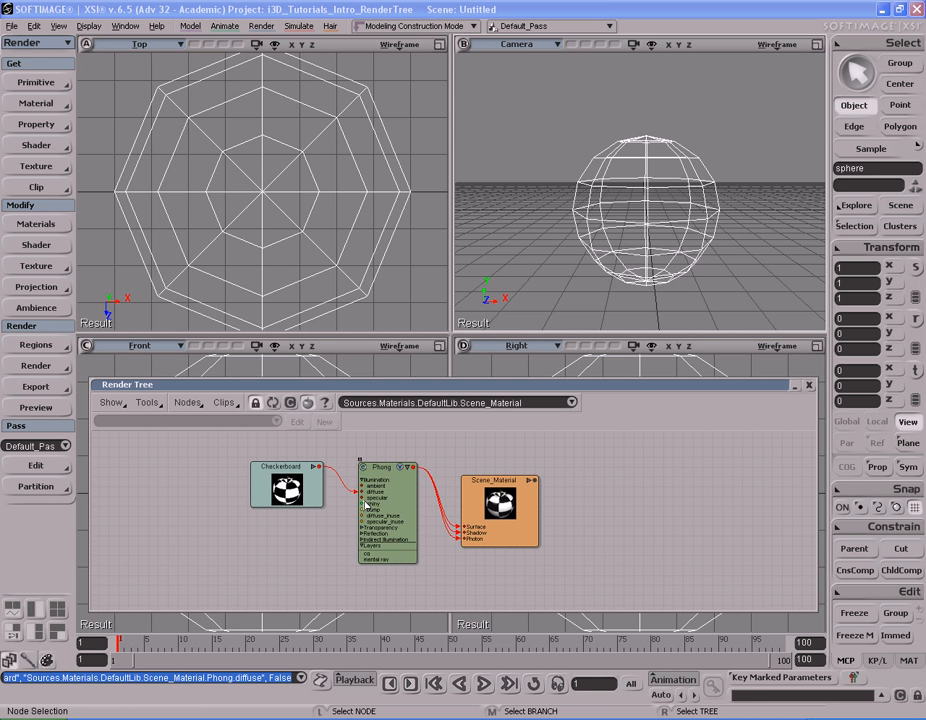
Add a Blinn illumination node and place it below and beside the Checkerboard node
{"action": "left_click", "coordinate": [188, 403]}
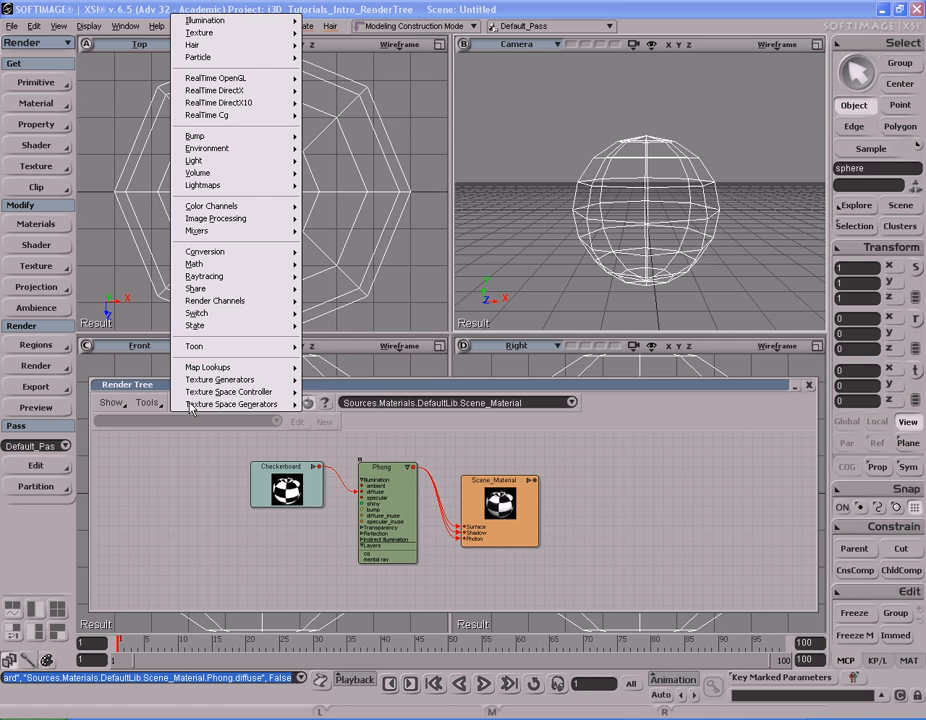
{"action": "mouse_move", "coordinate": [265, 100]}
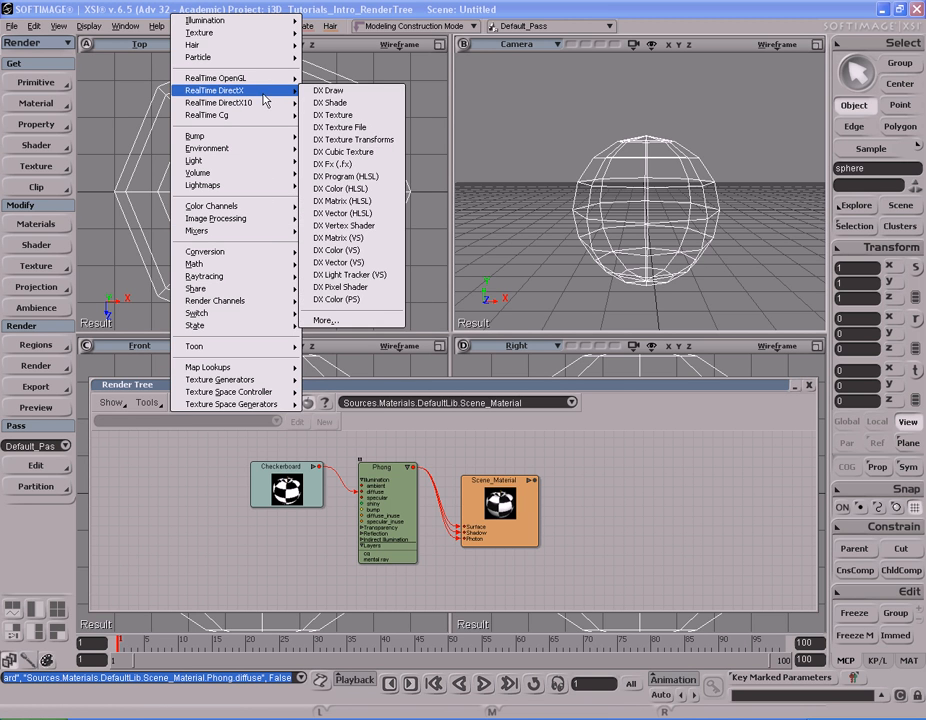
{"action": "mouse_move", "coordinate": [266, 24]}
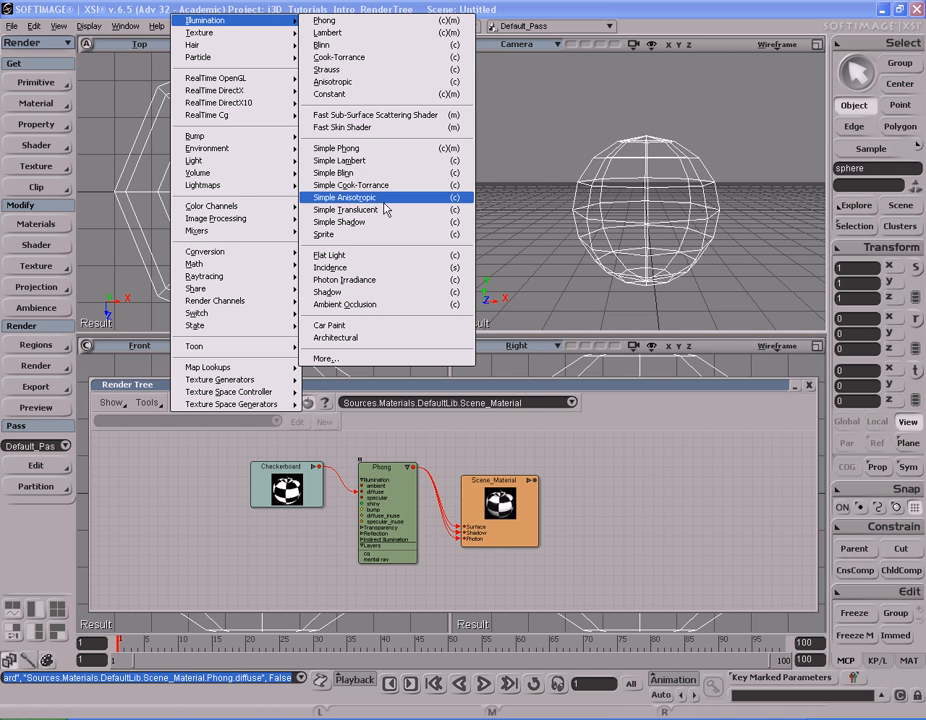
{"action": "left_click", "coordinate": [390, 45]}
{"action": "left_click_drag", "start_coordinate": [415, 453], "coordinate": [210, 554]}
Add a Bumpmap node, place it below the Phong node, and move Phong slightly higher
{"action": "left_click", "coordinate": [187, 402]}
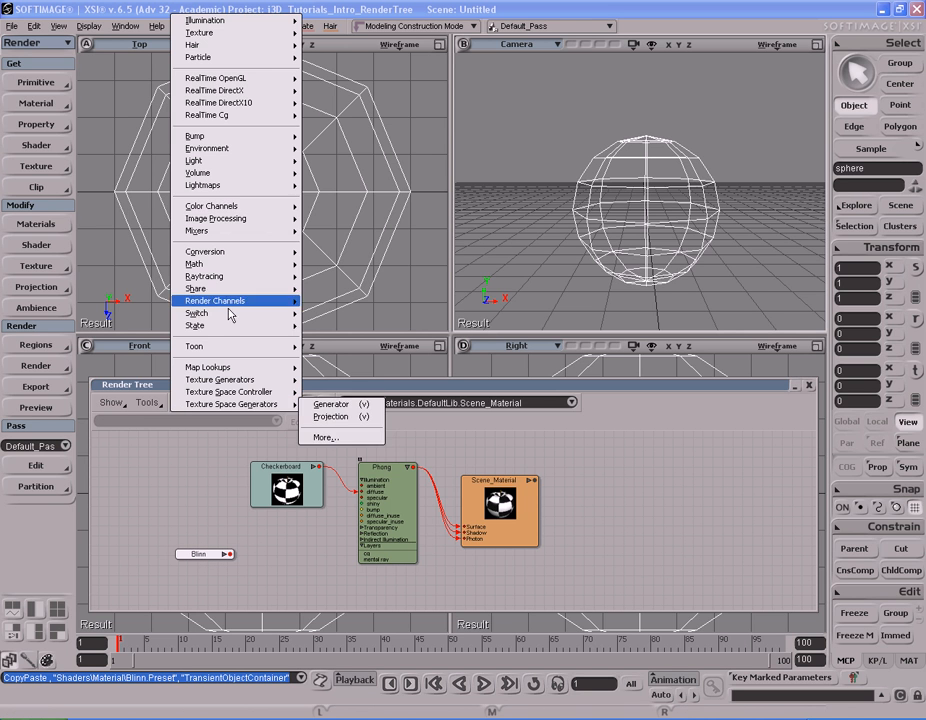
{"action": "mouse_move", "coordinate": [292, 136]}
{"action": "left_click", "coordinate": [366, 138]}
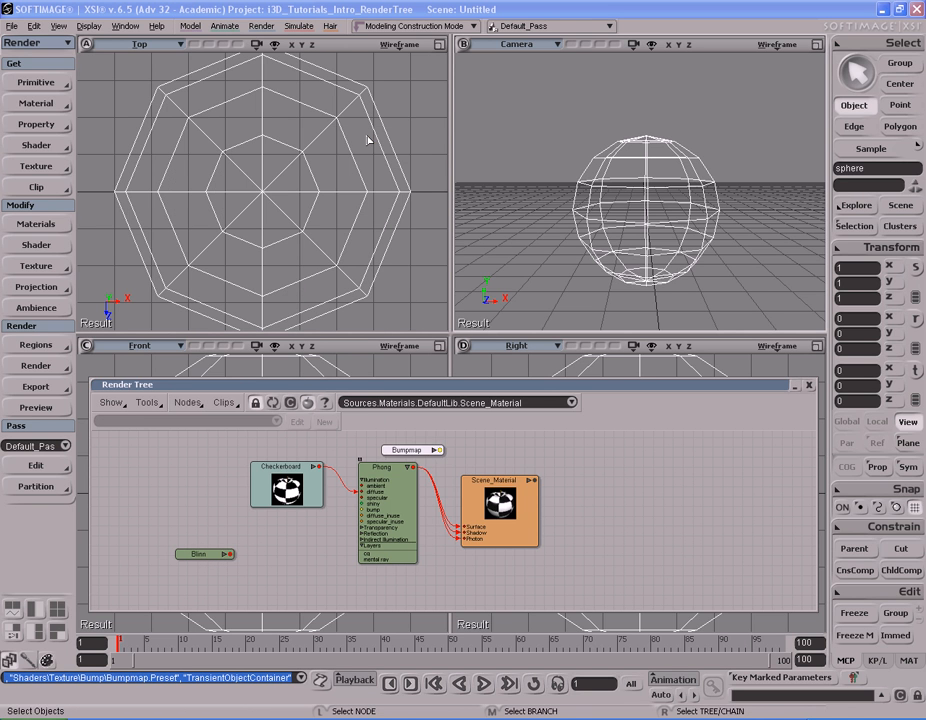
{"action": "left_click_drag", "start_coordinate": [422, 455], "coordinate": [335, 592]}
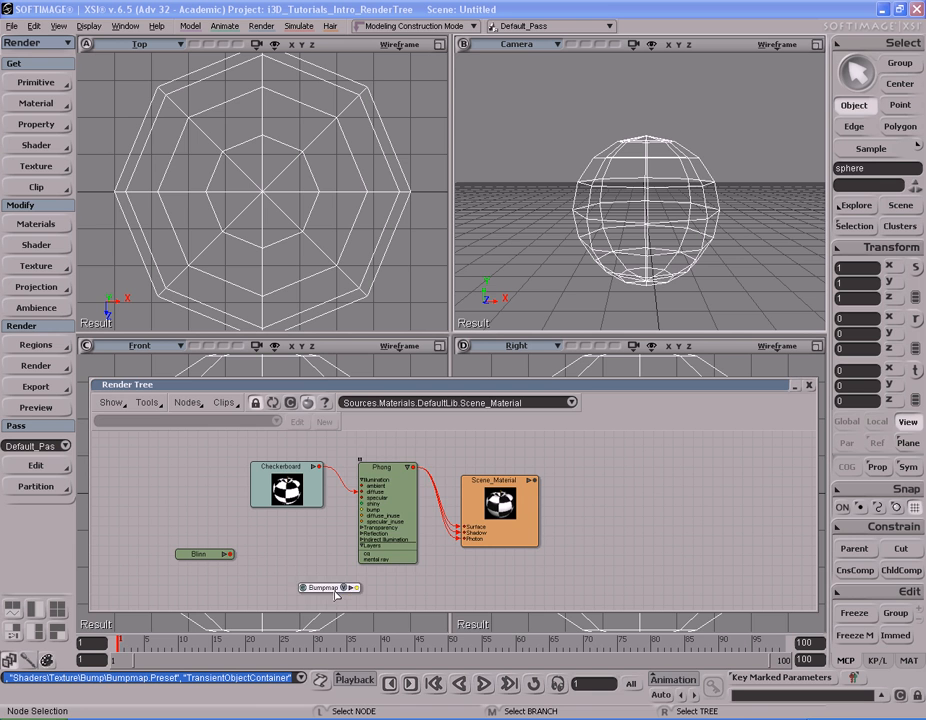
{"action": "left_click_drag", "start_coordinate": [383, 468], "coordinate": [383, 447]}
Add an Image texture node with its source clip beside the Blinn node, and move Blinn and Checkerboard to clear space
{"action": "left_click", "coordinate": [192, 403]}
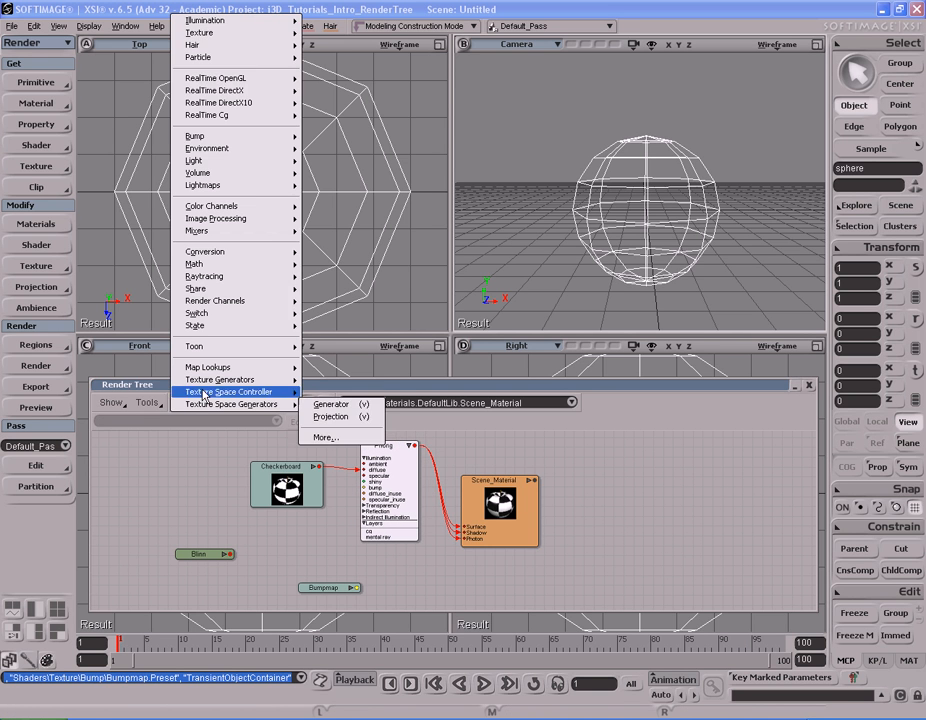
{"action": "mouse_move", "coordinate": [240, 32]}
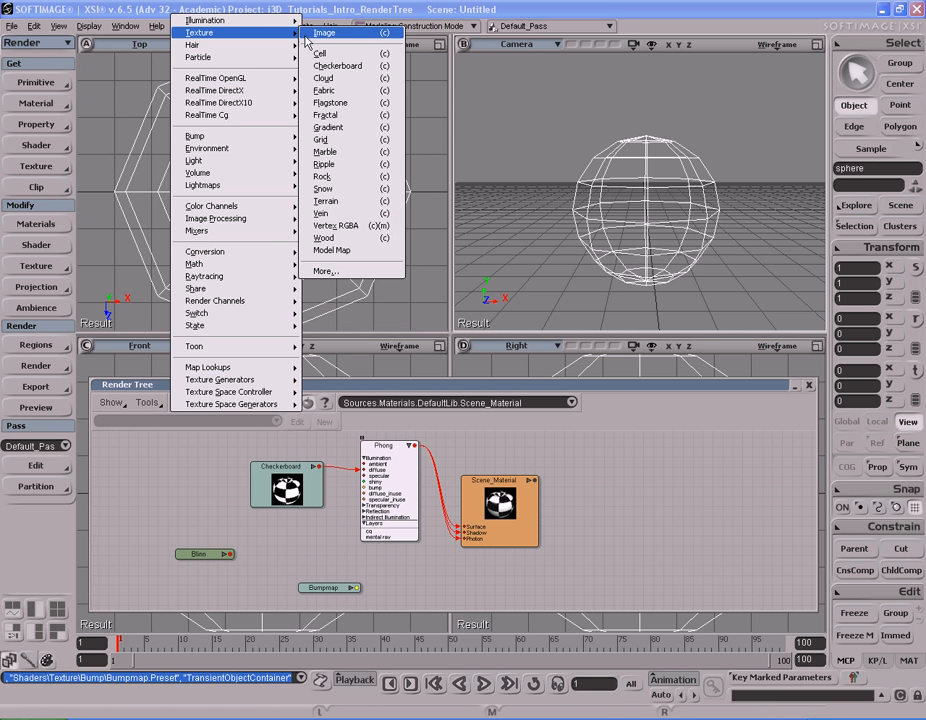
{"action": "left_click", "coordinate": [366, 36]}
{"action": "left_click_drag", "start_coordinate": [430, 459], "coordinate": [220, 523]}
{"action": "left_click", "coordinate": [290, 550]}
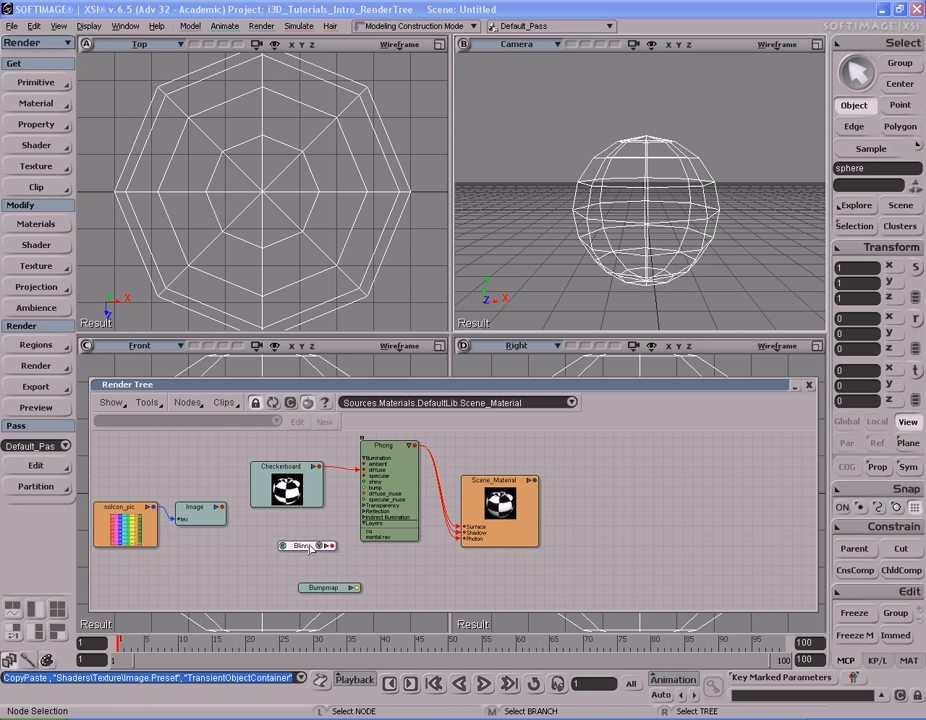
{"action": "left_click_drag", "start_coordinate": [285, 478], "coordinate": [170, 464]}
Add a Mix_2colors mixer node and place it between the Checkerboard and Phong nodes
{"action": "left_click", "coordinate": [195, 403]}
{"action": "mouse_move", "coordinate": [273, 231]}
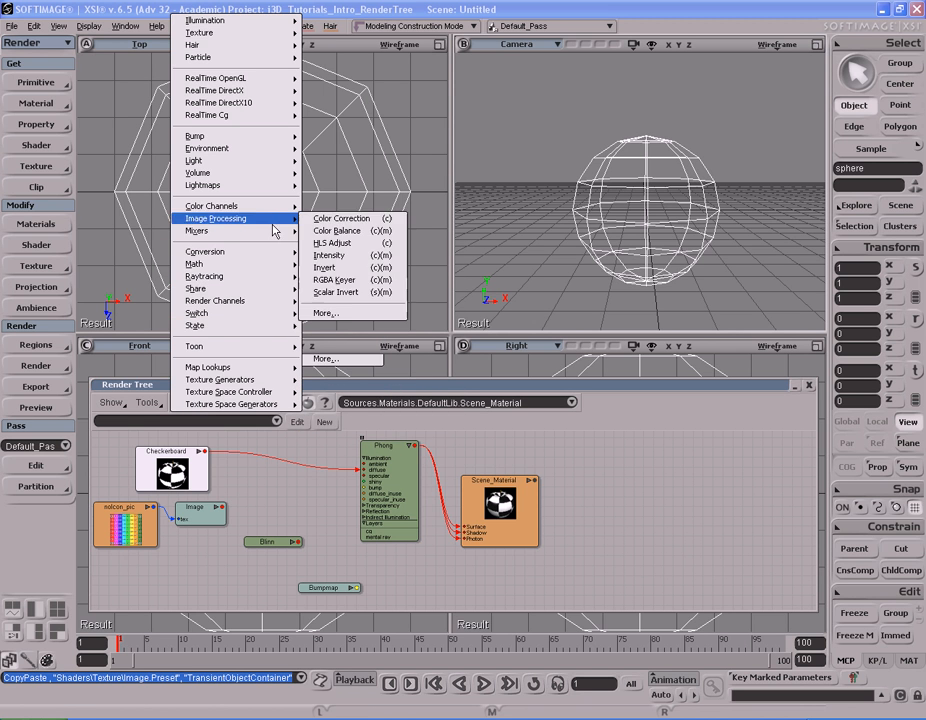
{"action": "left_click", "coordinate": [335, 231]}
{"action": "left_click_drag", "start_coordinate": [420, 448], "coordinate": [298, 468]}
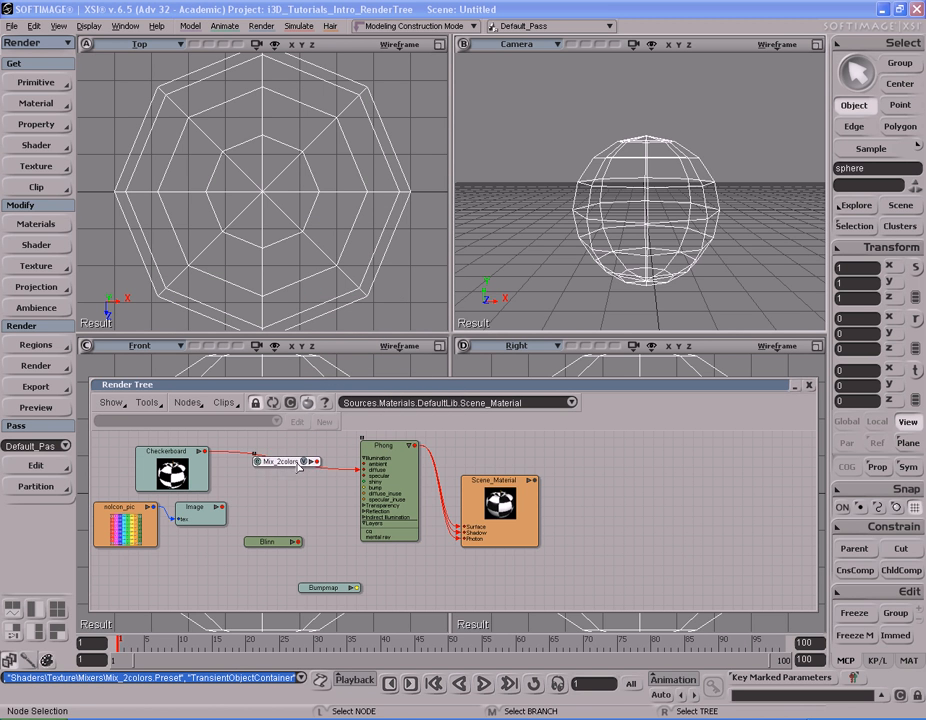
Adjust the Blinn and Checkerboard node positions and connect the Checkerboard output to Mix_2colors' base_color port
{"action": "left_click_drag", "start_coordinate": [272, 546], "coordinate": [275, 533]}
{"action": "mouse_move", "coordinate": [192, 474]}
{"action": "left_mouse_down"}
{"action": "mouse_move", "coordinate": [219, 474]}
{"action": "mouse_move", "coordinate": [180, 471]}
{"action": "left_mouse_up"}
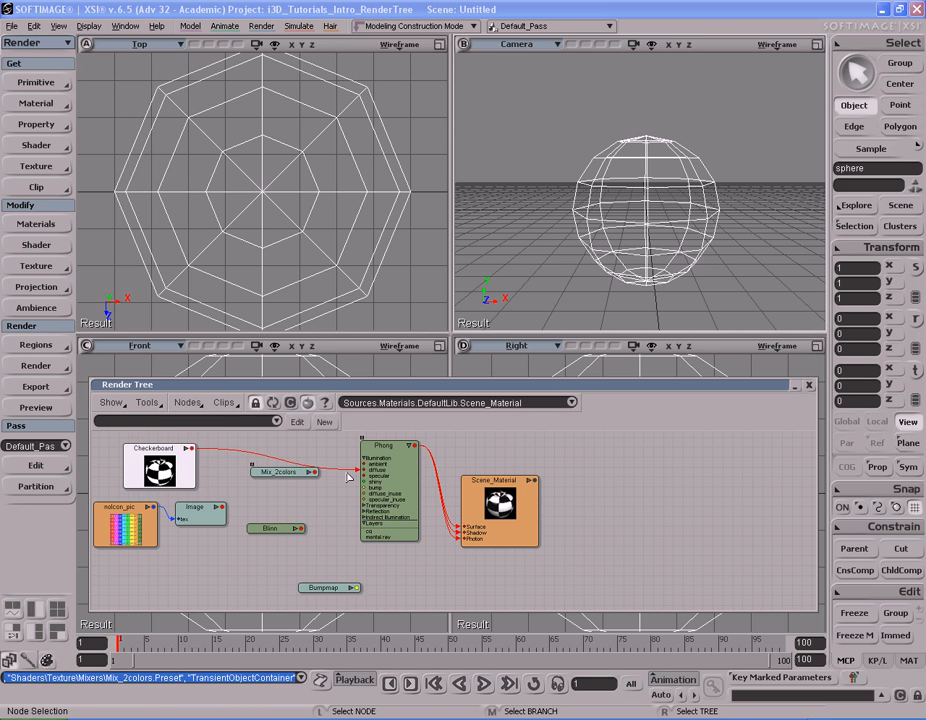
{"action": "left_click_drag", "start_coordinate": [365, 476], "coordinate": [304, 466]}
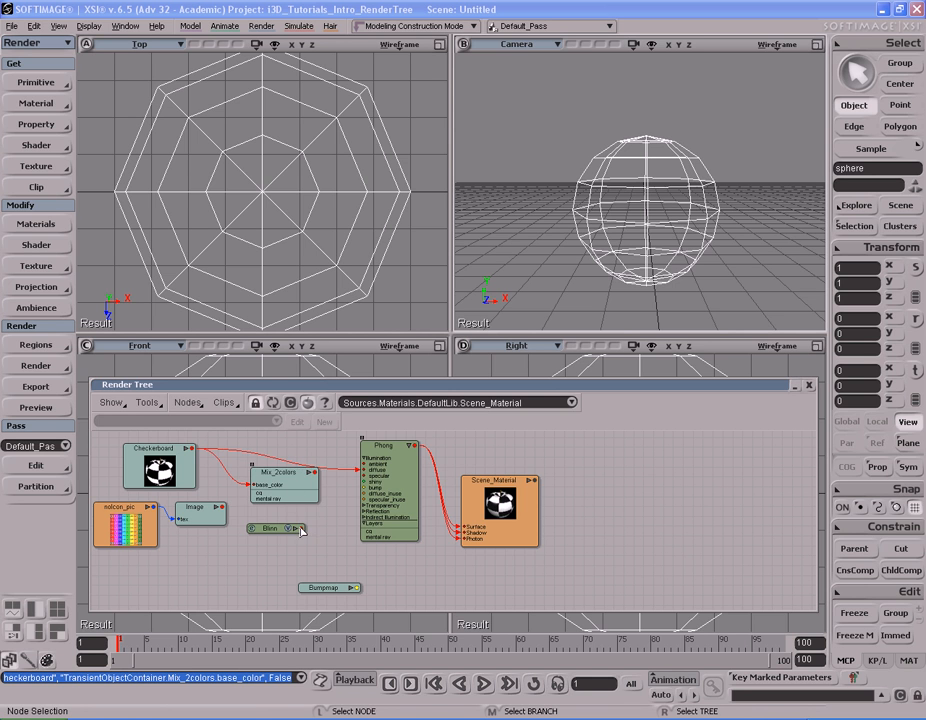
Move Blinn lower, connect it to Mix_2colors' color1 port, and set its diffuse color to blue (R 0.082, G 0.094, B 0.698)
{"action": "left_click_drag", "start_coordinate": [304, 533], "coordinate": [252, 560]}
{"action": "double_click", "coordinate": [240, 562]}
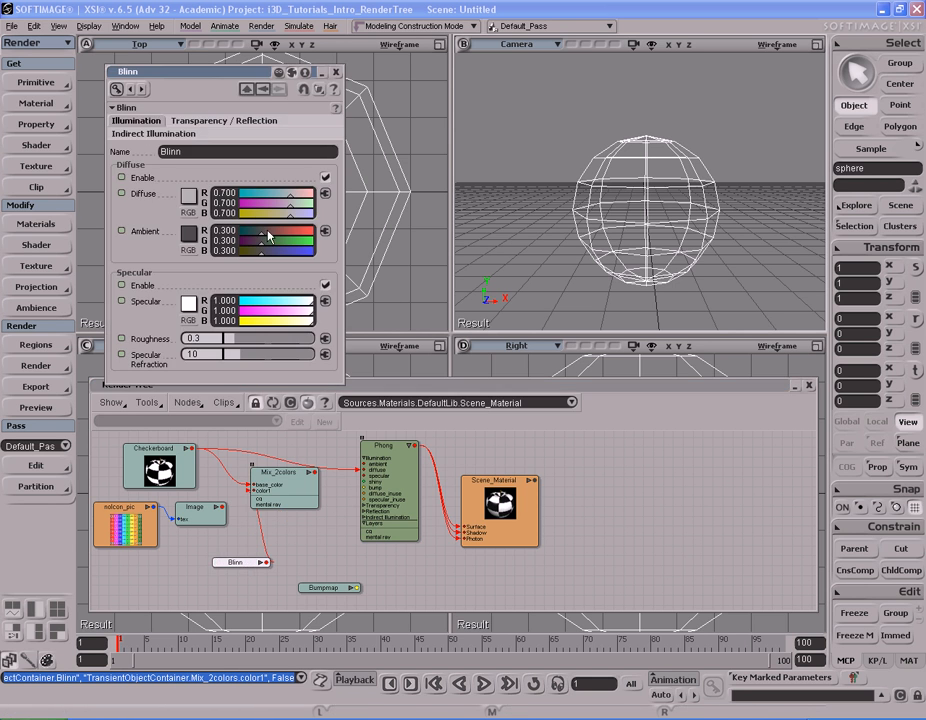
{"action": "left_click", "coordinate": [186, 201]}
{"action": "left_click", "coordinate": [244, 217]}
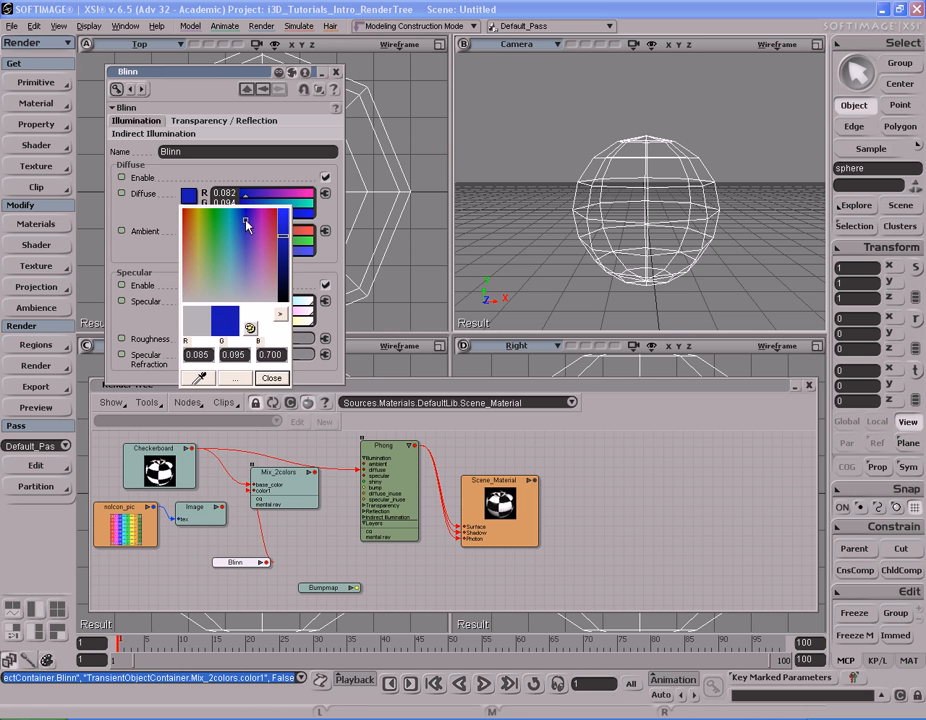
{"action": "left_click", "coordinate": [269, 376]}
Connect the Mix_2colors output to Phong's diffuse port and the Image output to Bumpmap's input port
{"action": "left_click_drag", "start_coordinate": [318, 476], "coordinate": [365, 470]}
{"action": "left_click_drag", "start_coordinate": [225, 509], "coordinate": [502, 480]}
Connect the Bumpmap output to Scene_Material's Bump Map port and shift the Scene_Material node slightly away from Phong
{"action": "left_click", "coordinate": [351, 587]}
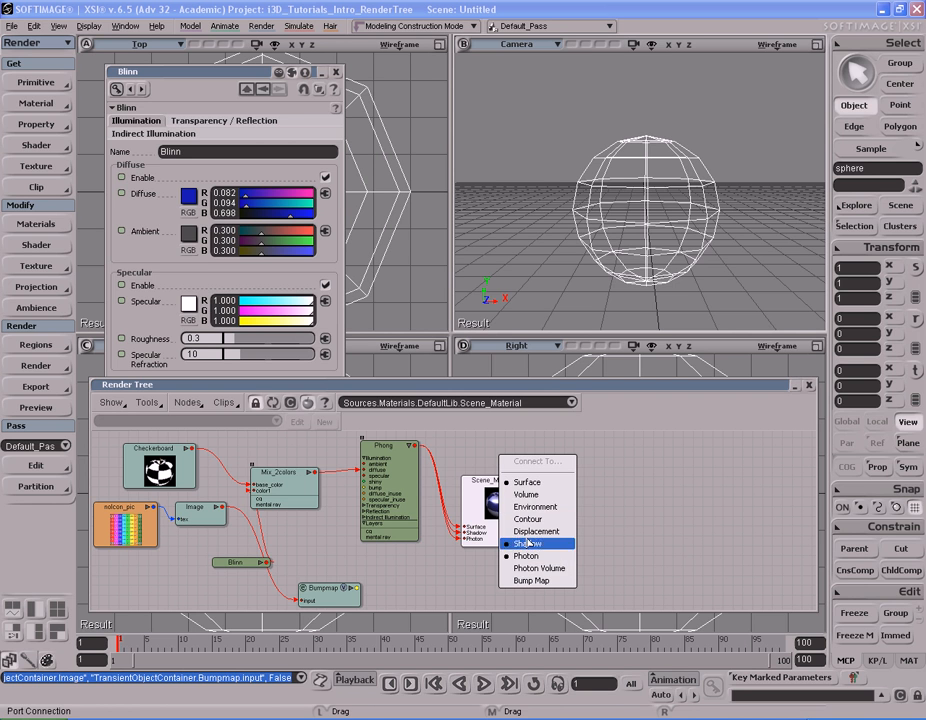
{"action": "left_click", "coordinate": [531, 580]}
{"action": "left_click_drag", "start_coordinate": [512, 534], "coordinate": [522, 525]}
Preview the Scene_Material shading on its sample object and automatically rearrange the nodes in the Render Tree
{"action": "left_click", "coordinate": [530, 479]}
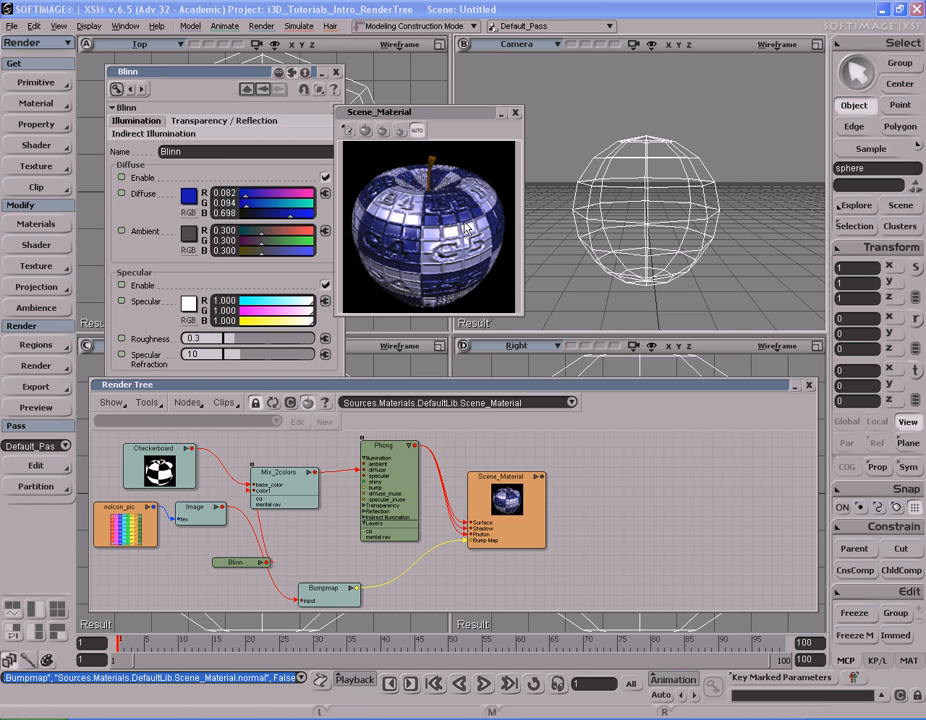
{"action": "left_click", "coordinate": [515, 113]}
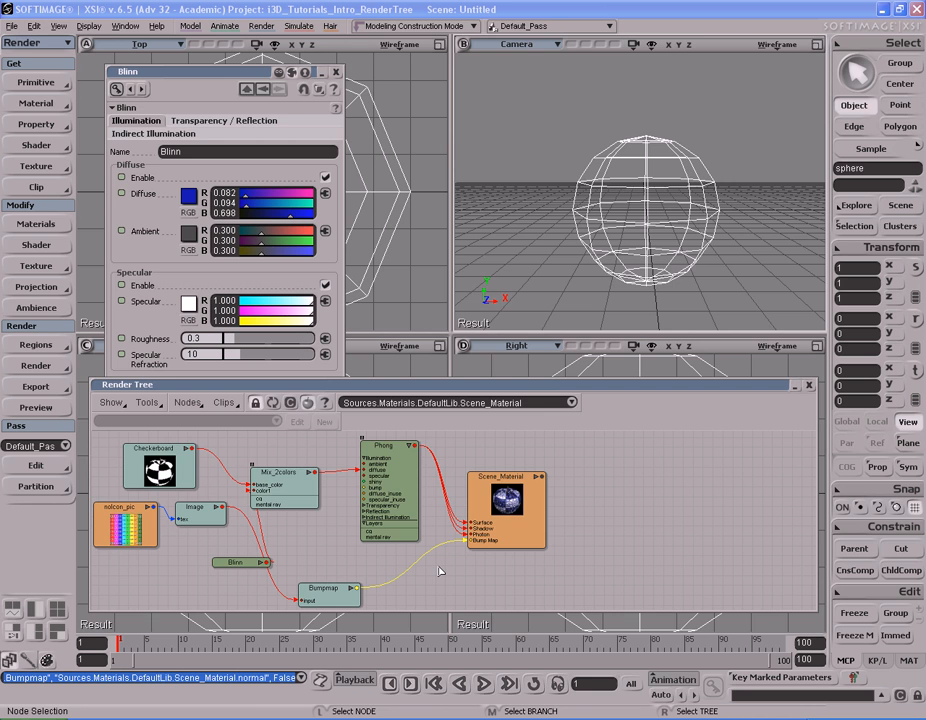
{"action": "key", "text": "r"}
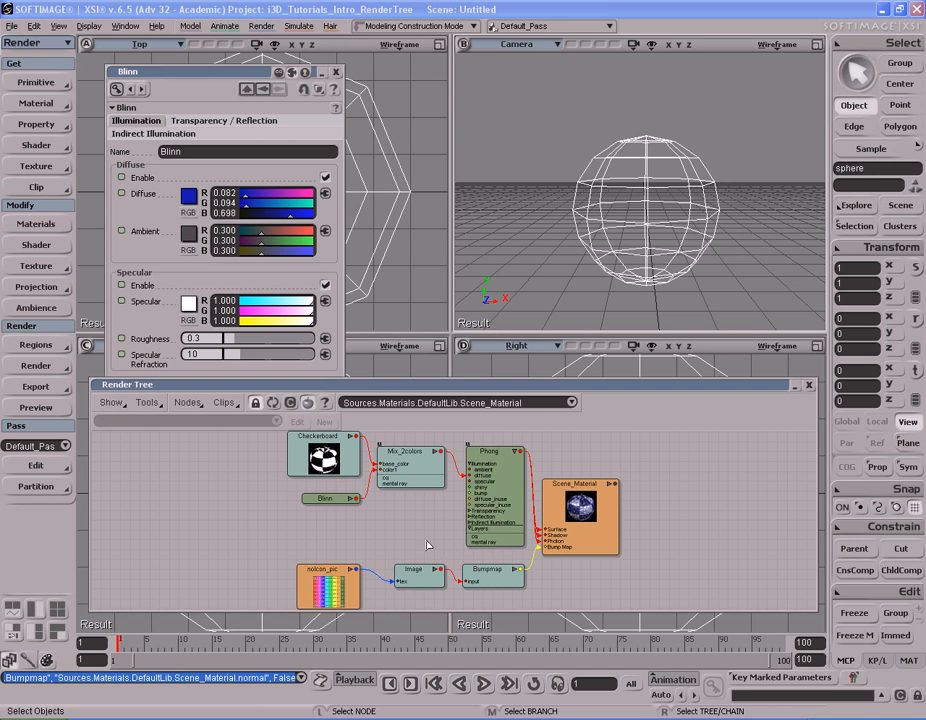
{"action": "left_click", "coordinate": [494, 583]}
{"action": "left_click", "coordinate": [502, 490]}
{"action": "left_click", "coordinate": [413, 466]}
{"action": "left_click", "coordinate": [331, 450]}
{"action": "left_click", "coordinate": [336, 496]}
{"action": "left_click", "coordinate": [394, 505]}
{"action": "left_click", "coordinate": [600, 530]}
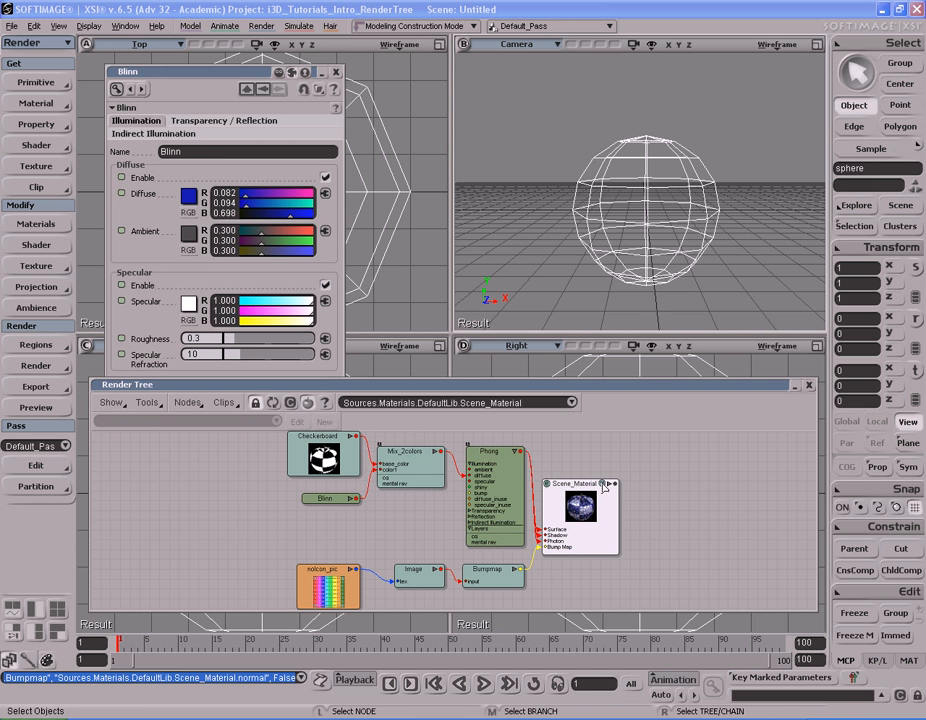
Preview the Scene_Material shading and render a region around the sphere in the Camera view, closing the previews and Blinn properties
{"action": "left_click", "coordinate": [602, 484]}
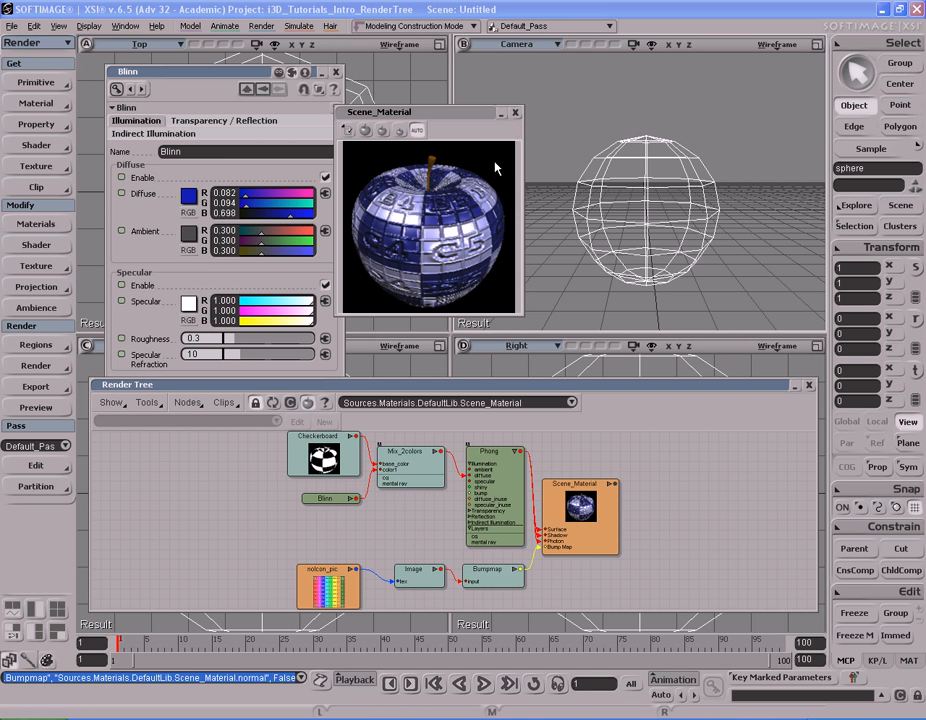
{"action": "left_click", "coordinate": [517, 114]}
{"action": "key", "text": "q"}
{"action": "left_click_drag", "start_coordinate": [547, 117], "coordinate": [751, 311]}
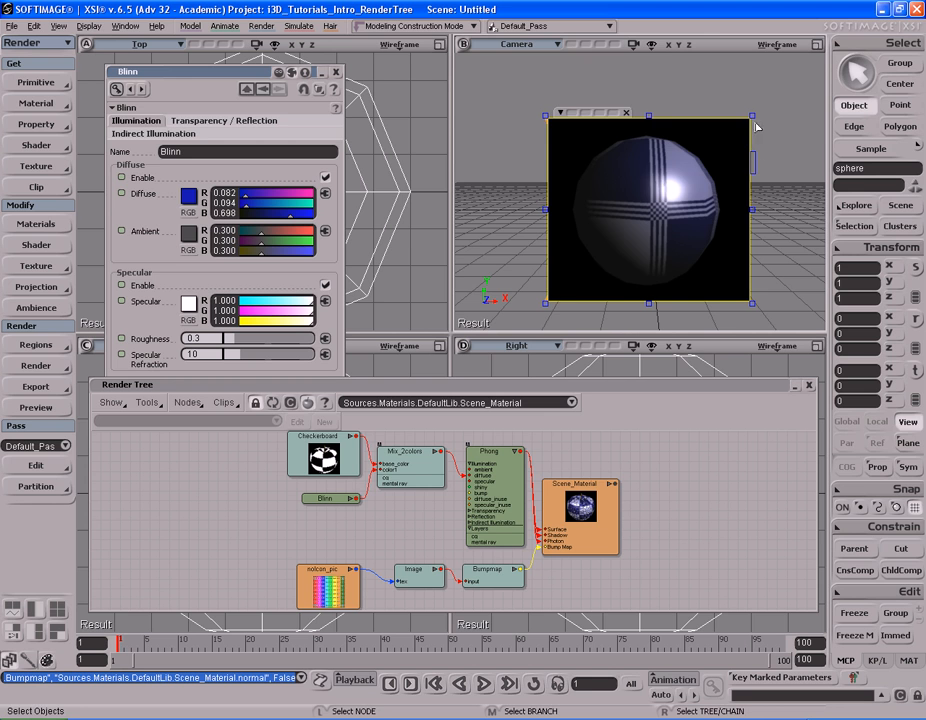
{"action": "left_click", "coordinate": [627, 113]}
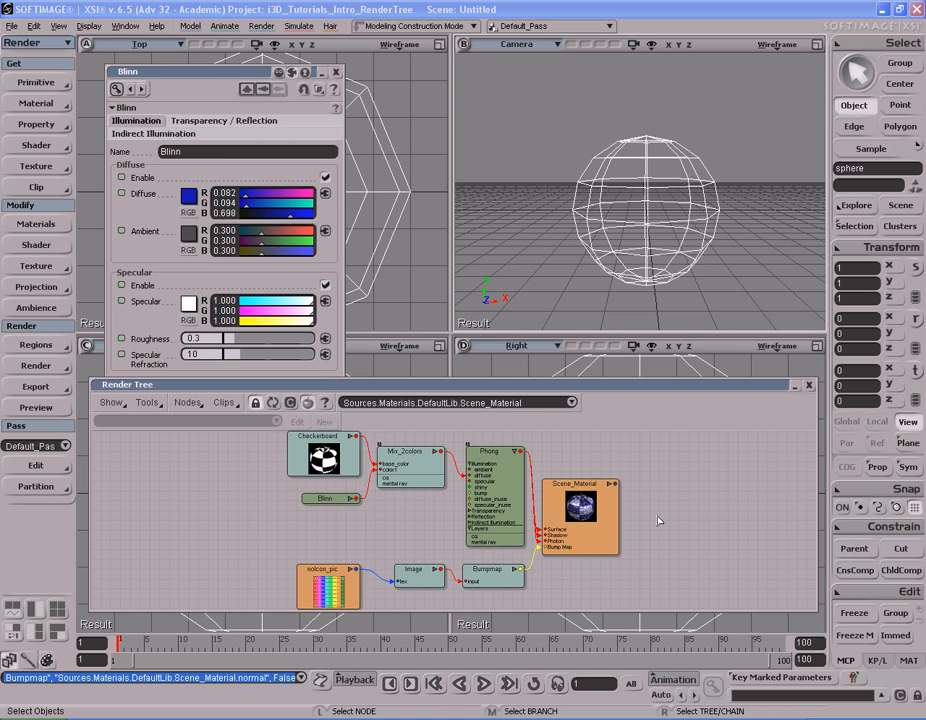
{"action": "key", "text": "Escape"}
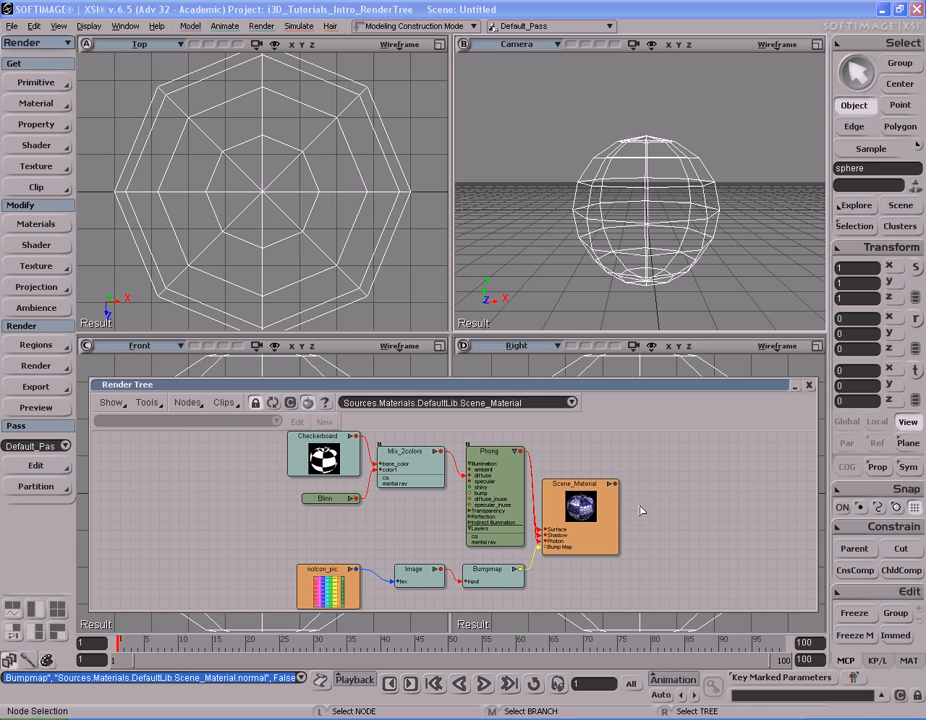
{"action": "left_click", "coordinate": [188, 403]}
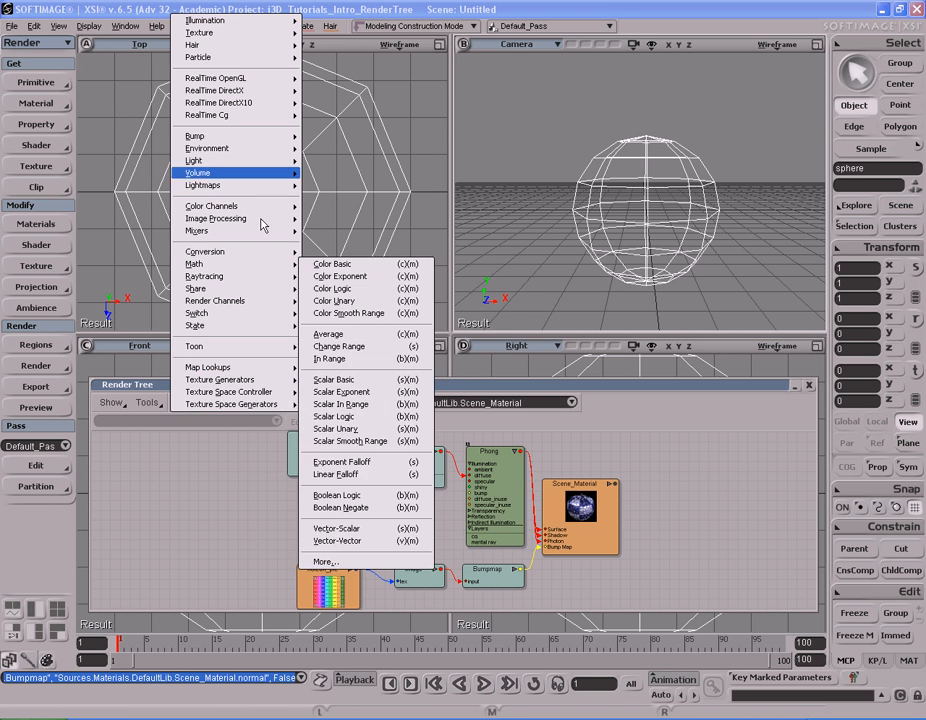
{"action": "key", "text": "Escape"}
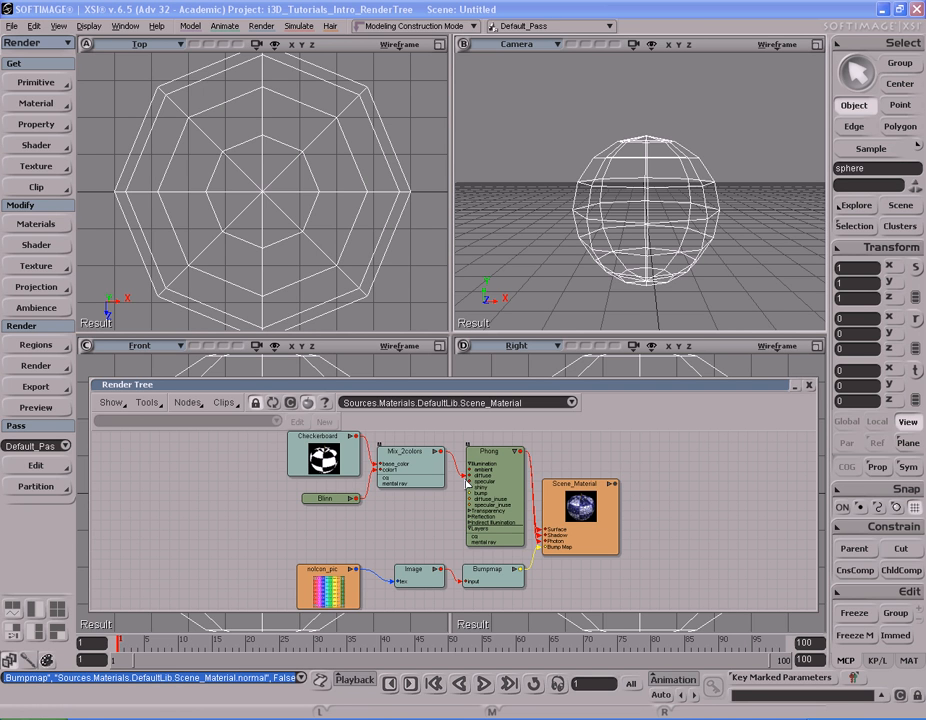
Disconnect Mix_2colors from Phong's diffuse port, connect it to Phong's ambient port instead, and preview the Scene_Material shading
{"action": "left_click_drag", "start_coordinate": [466, 480], "coordinate": [461, 509]}
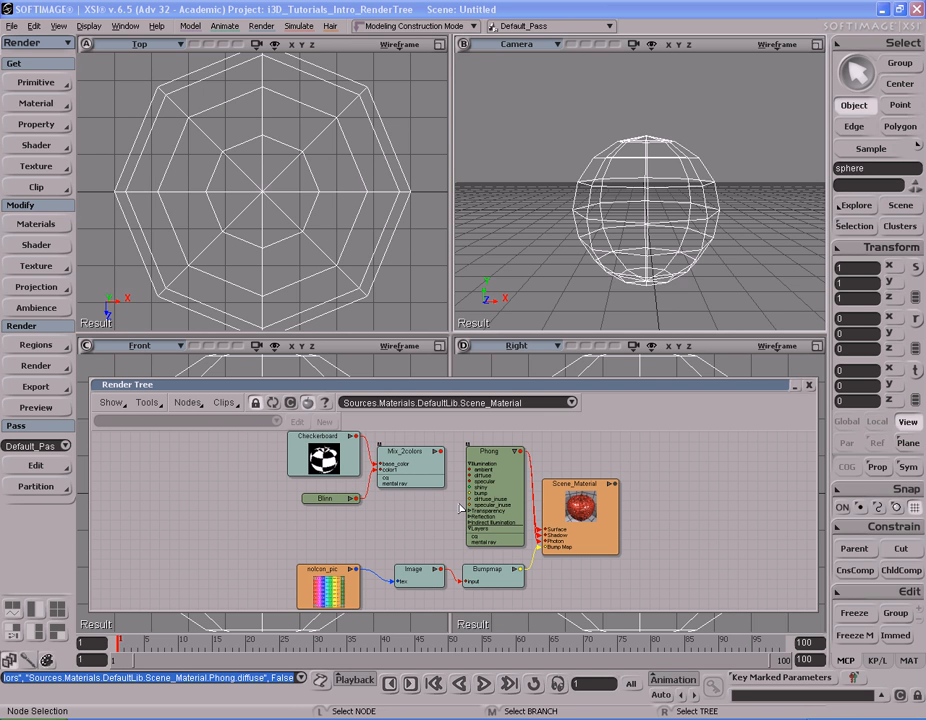
{"action": "left_click_drag", "start_coordinate": [440, 451], "coordinate": [469, 469]}
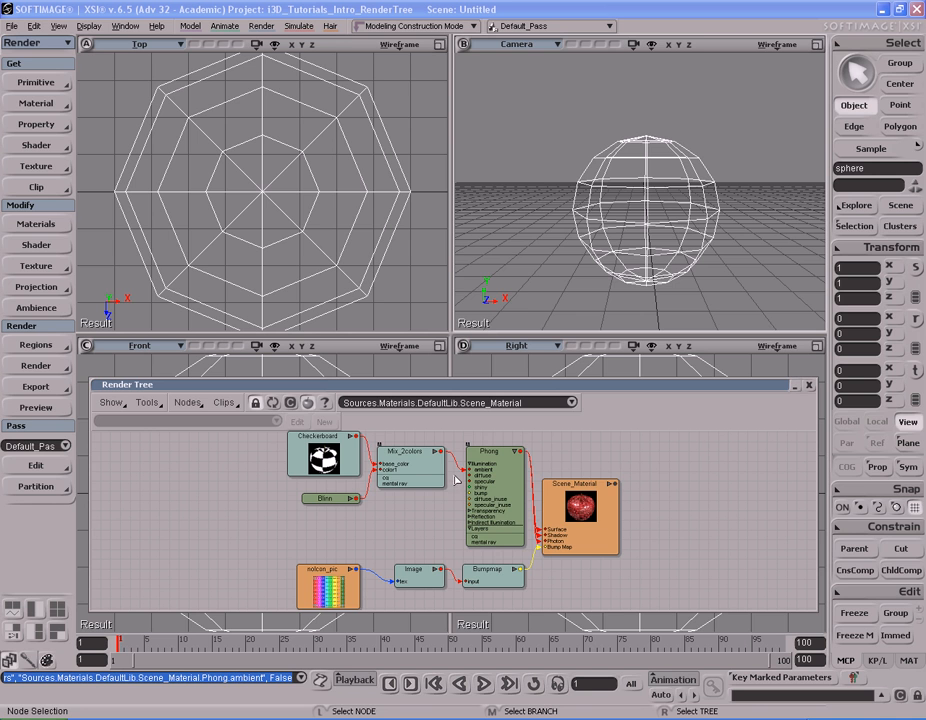
{"action": "left_click", "coordinate": [604, 485]}
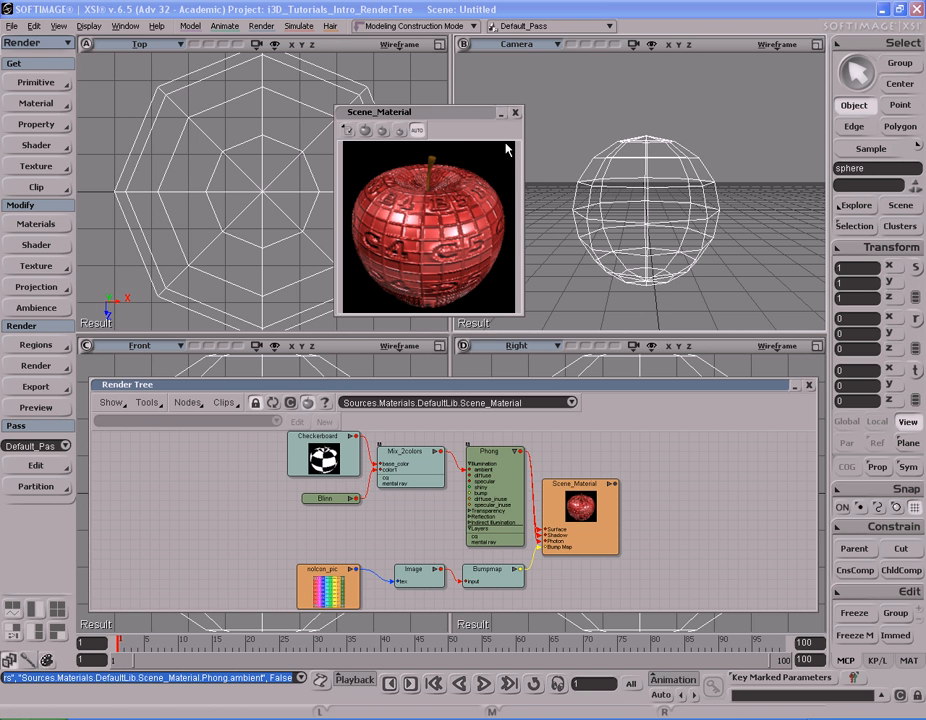
{"action": "left_click", "coordinate": [514, 112]}
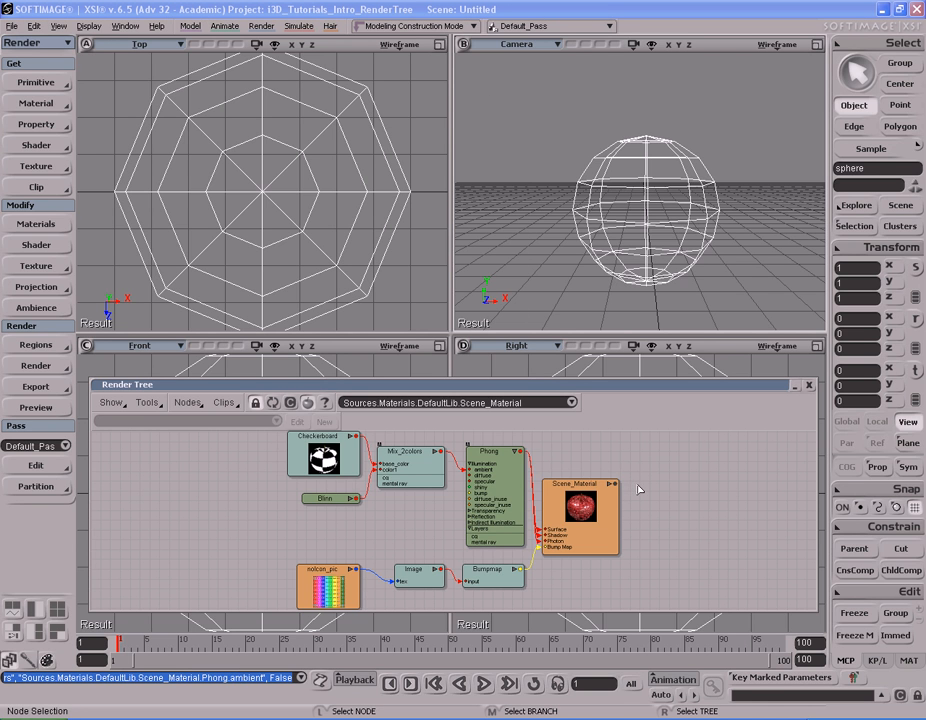